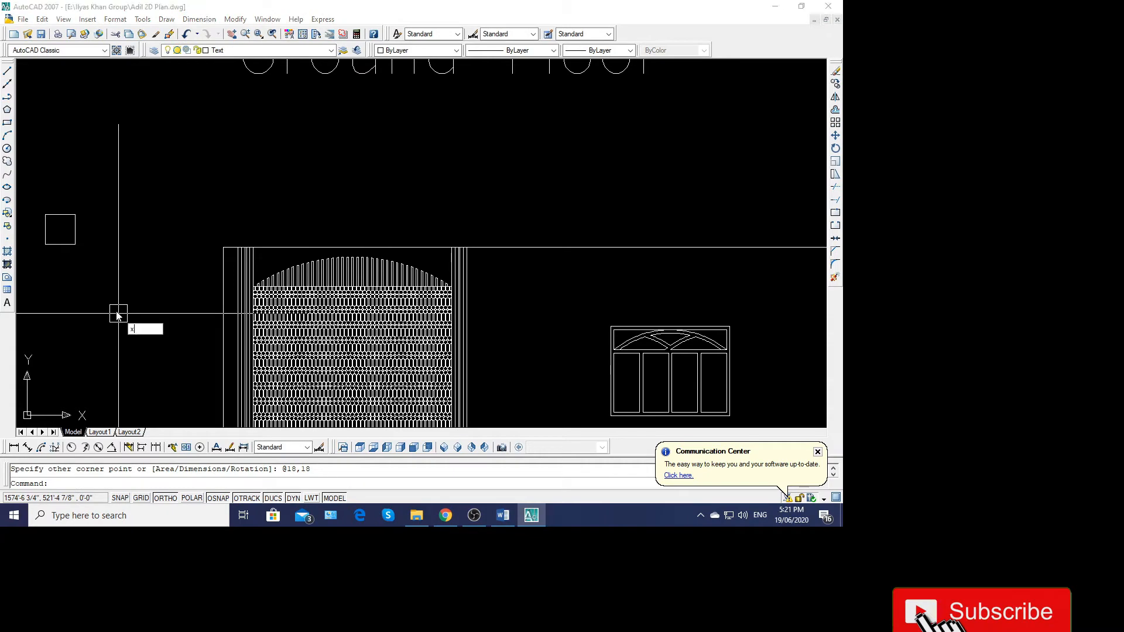
# Explode the small square into separate lines and offset its upper edge 3 inches inward
pyautogui.press('Return')
pyautogui.press('Return')
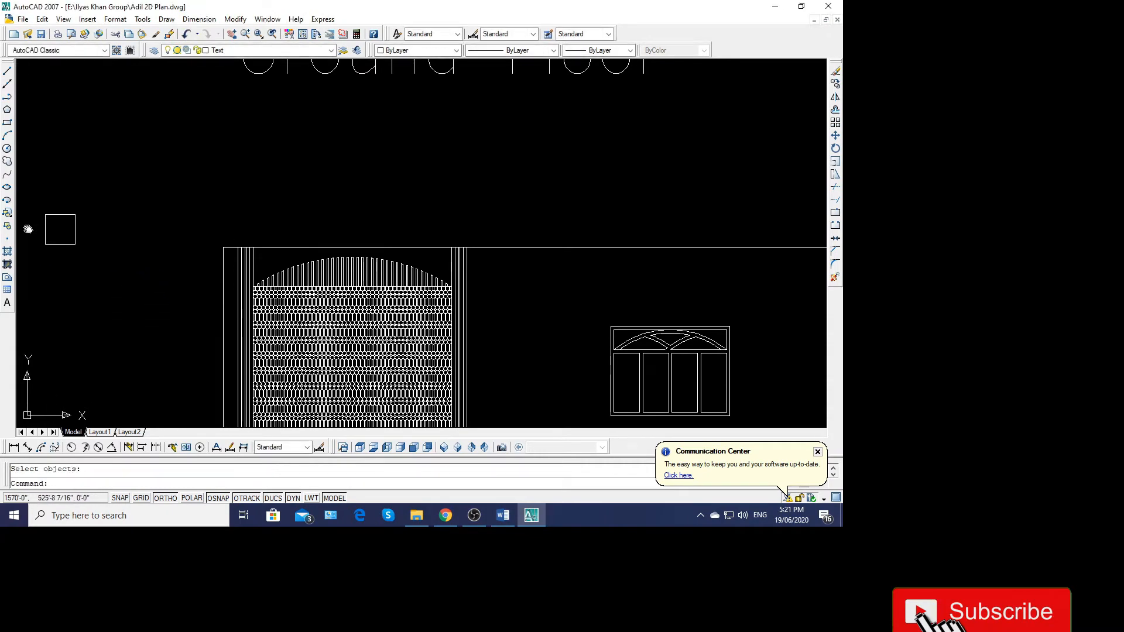
pyautogui.scroll(3, 125, 242)
pyautogui.scroll(2, 125, 242)
pyautogui.write('o')
pyautogui.press('Return')
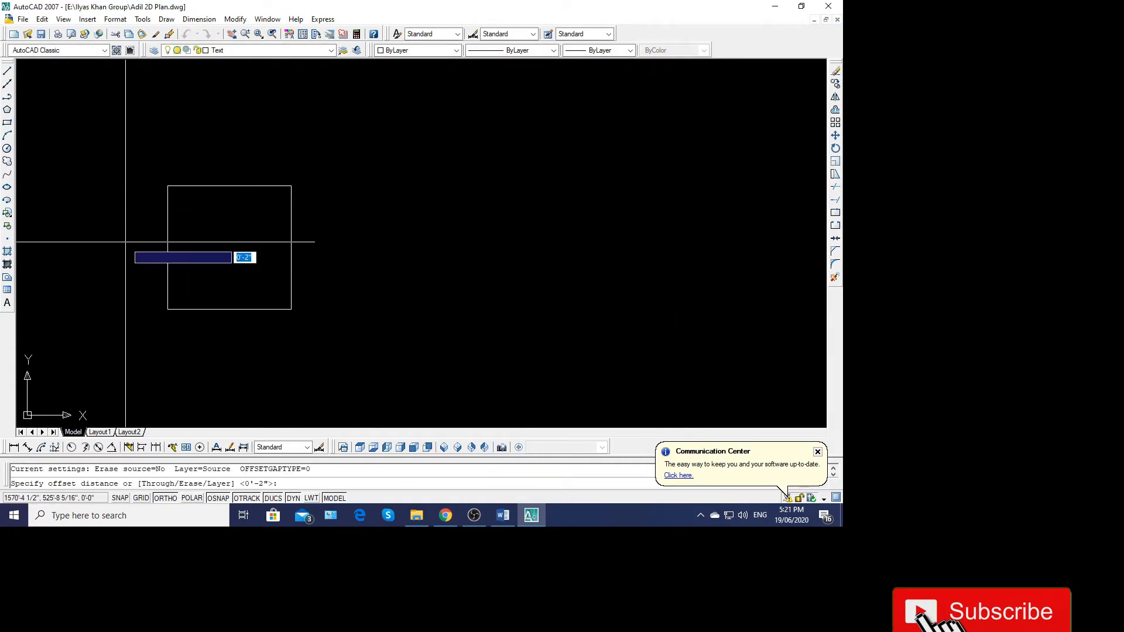
pyautogui.write('2')
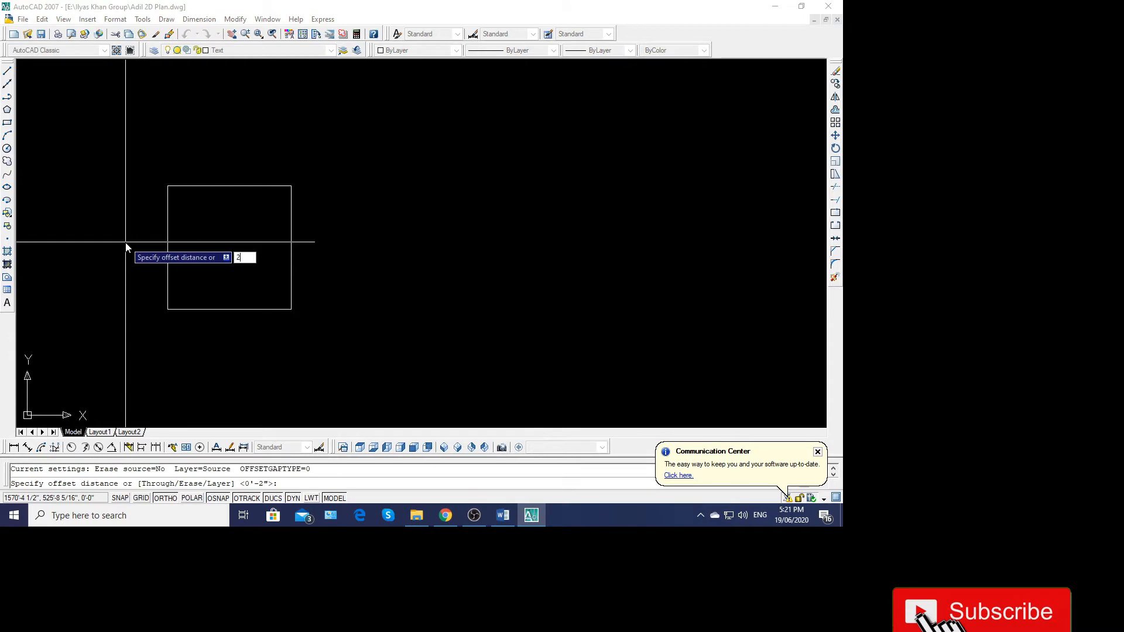
pyautogui.press('Return')
pyautogui.click(253, 186)
pyautogui.click(232, 210)
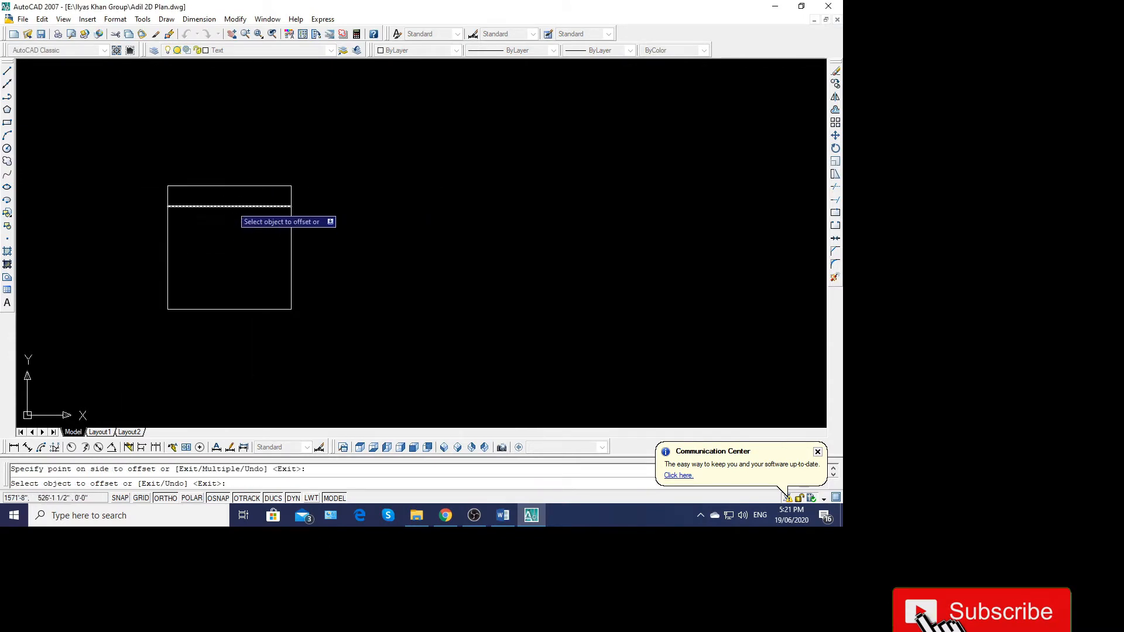
# Offset the square's edges inward at 3-inch spacing, two lines per side, to build a construction grid
pyautogui.click(284, 249)
pyautogui.click(259, 262)
pyautogui.click(264, 257)
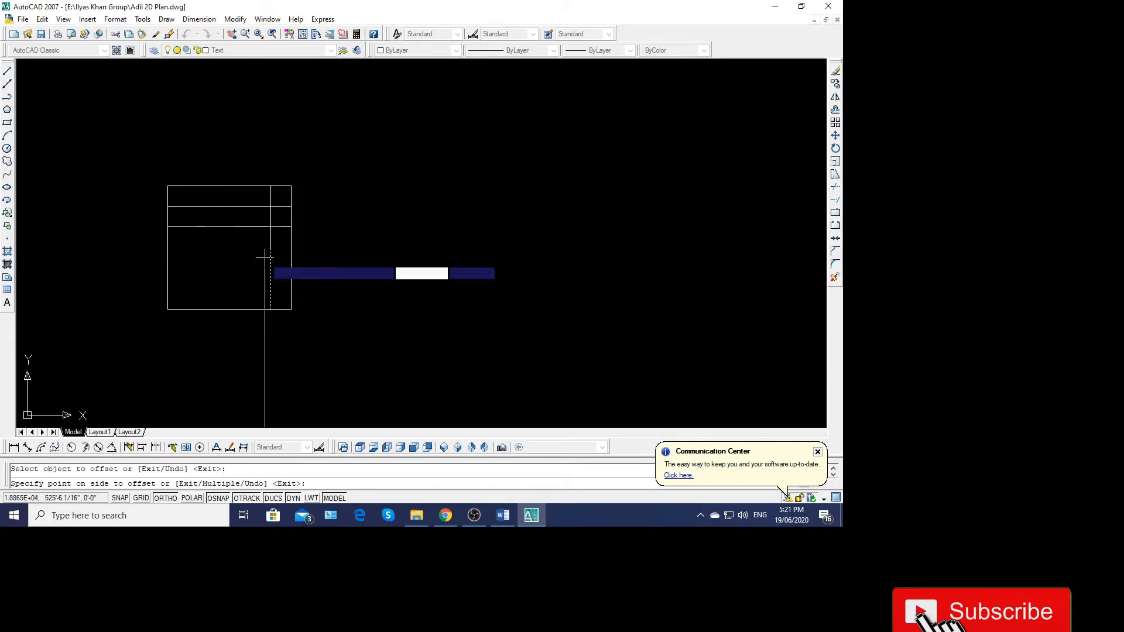
pyautogui.click(255, 258)
pyautogui.click(164, 278)
pyautogui.click(227, 277)
pyautogui.click(190, 278)
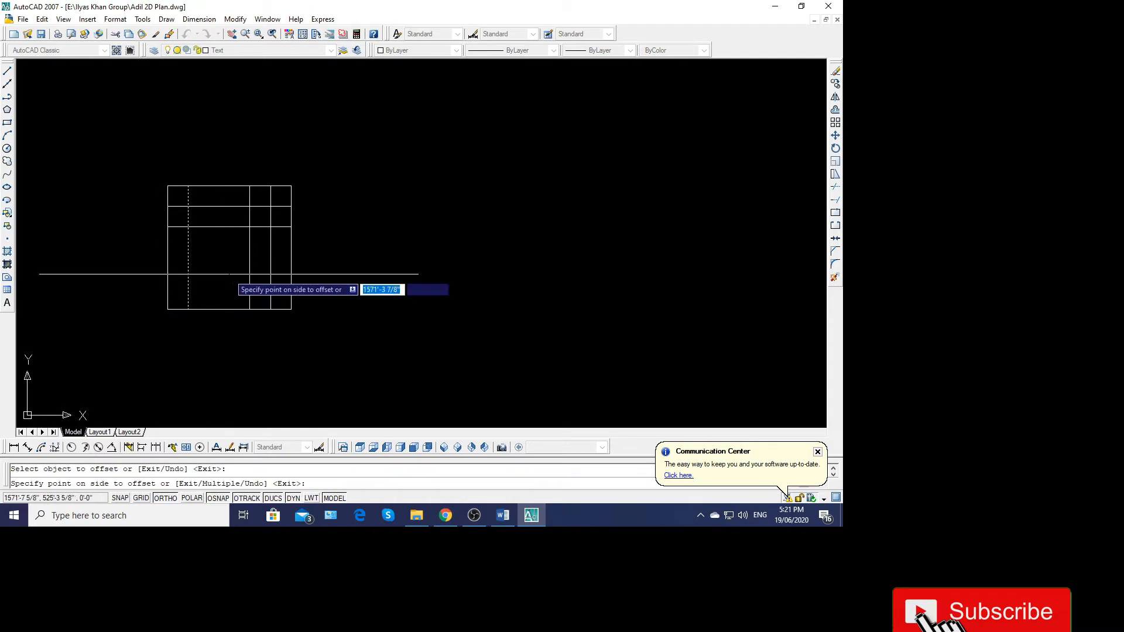
pyautogui.click(229, 274)
pyautogui.click(224, 307)
pyautogui.click(227, 276)
pyautogui.press('Escape')
# Start a stepped polyline at the grid's lower-left corner, run it up to the inner grid intersection, and switch to arc segments
pyautogui.scroll(3, 152, 312)
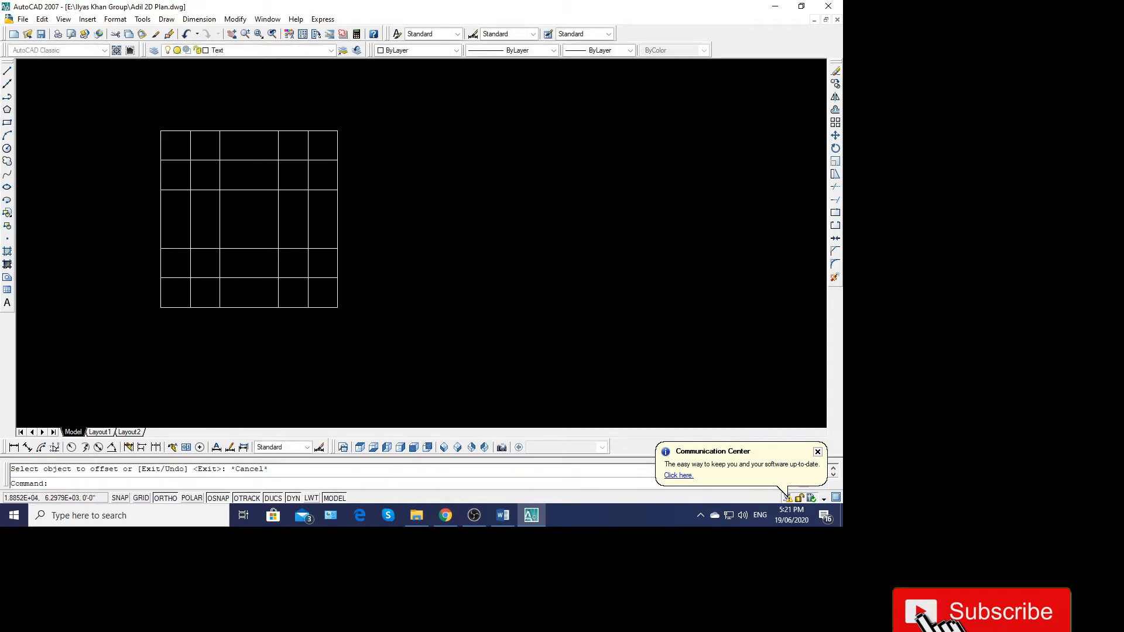
pyautogui.write('pl')
pyautogui.press('Return')
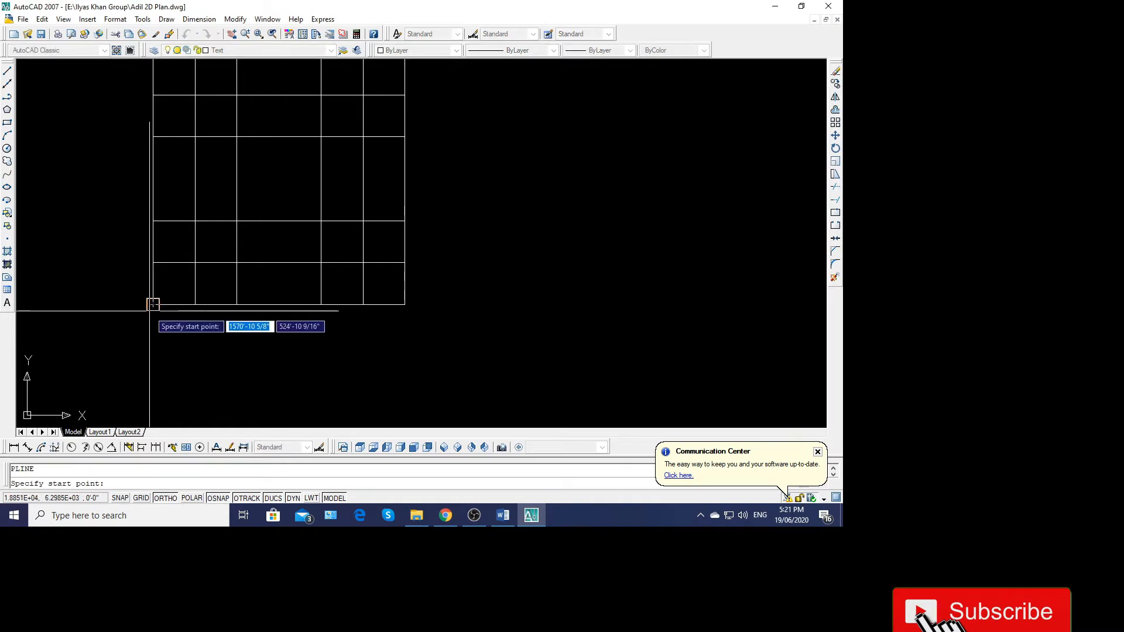
pyautogui.click(152, 304)
pyautogui.click(193, 304)
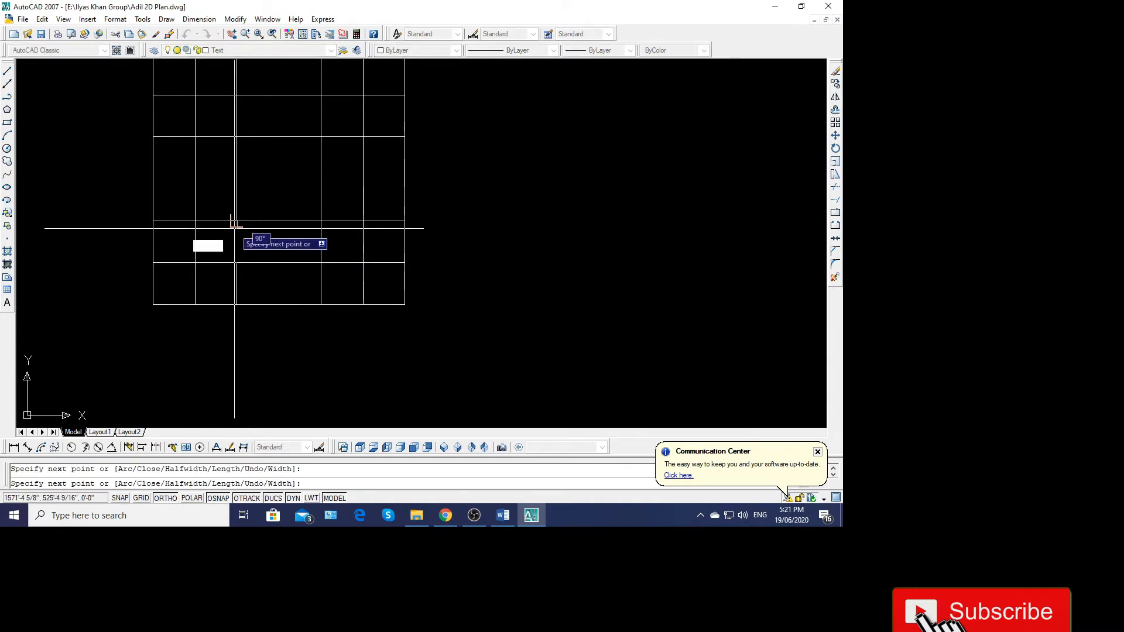
pyautogui.click(236, 222)
pyautogui.write('a')
pyautogui.press('Return')
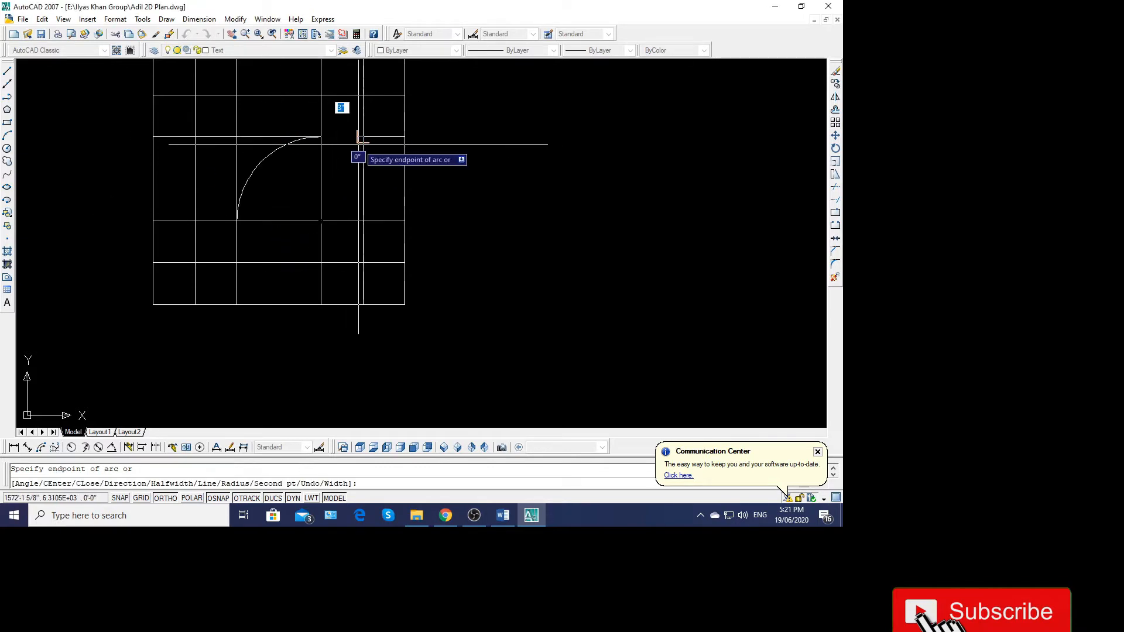
# Continue the polyline from the arc with straight steps to the grid's upper-right corner, and close it along the upper and left edges
pyautogui.write('l')
pyautogui.press('Return')
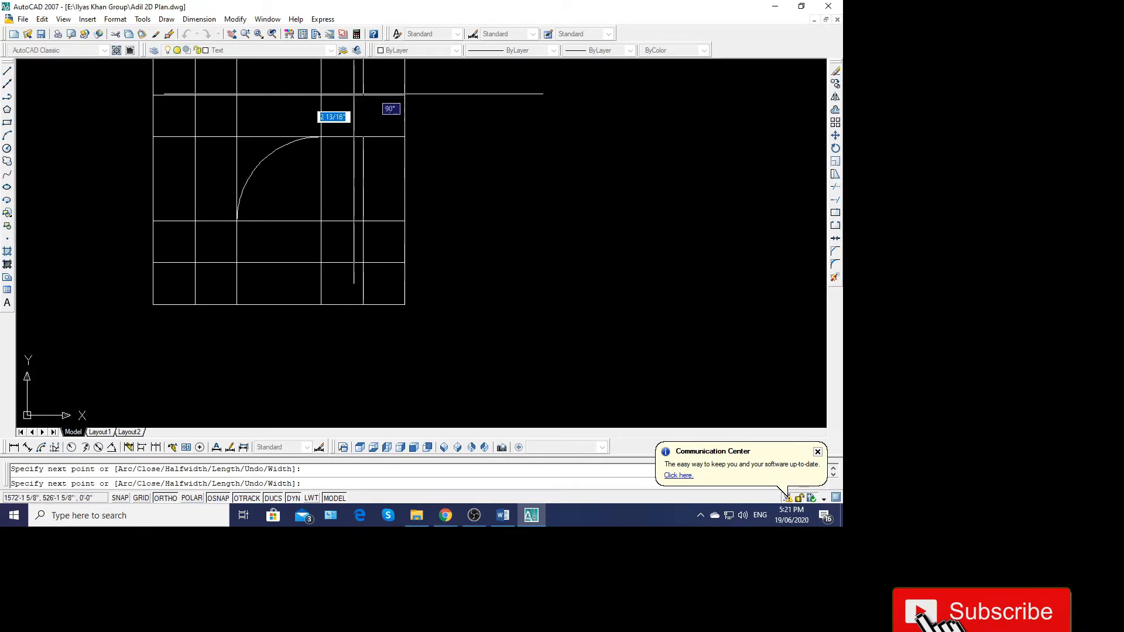
pyautogui.moveTo(363, 94); pyautogui.dragTo(378, 178, button='middle')
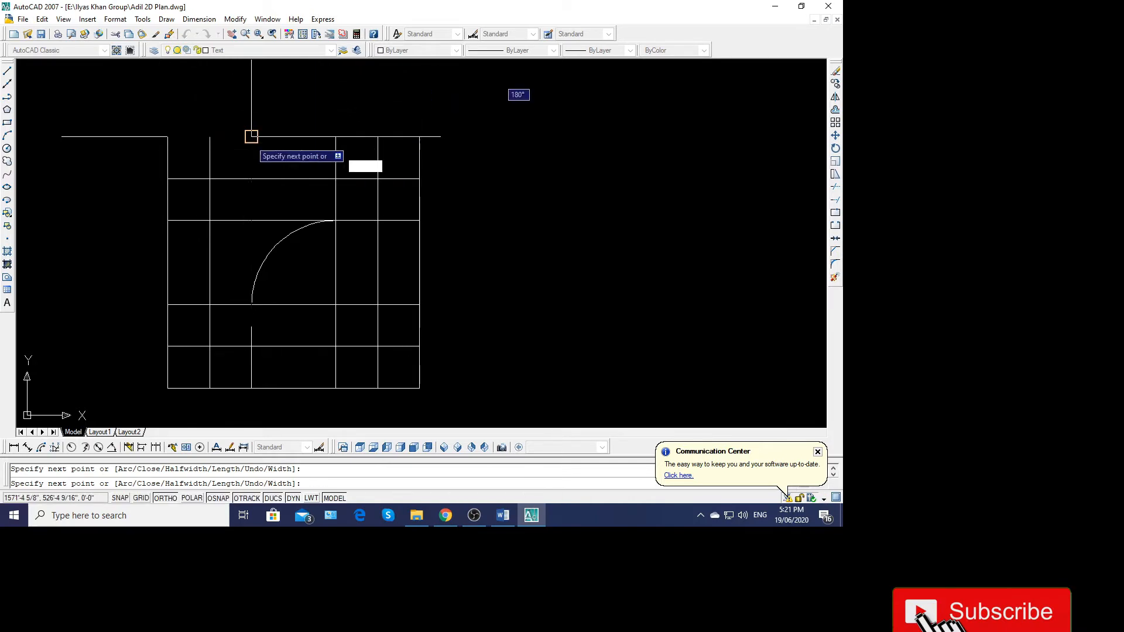
pyautogui.click(167, 136)
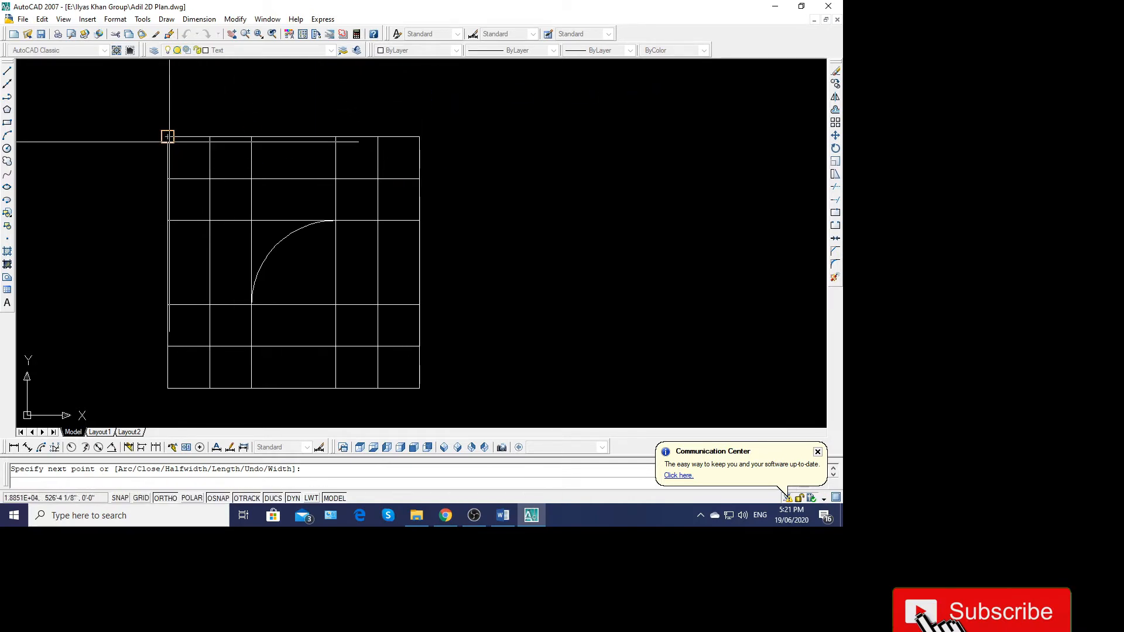
pyautogui.click(167, 388)
pyautogui.press('Return')
# Copy the finished cornice profile horizontally to the empty space right of the construction grid
pyautogui.click(266, 254)
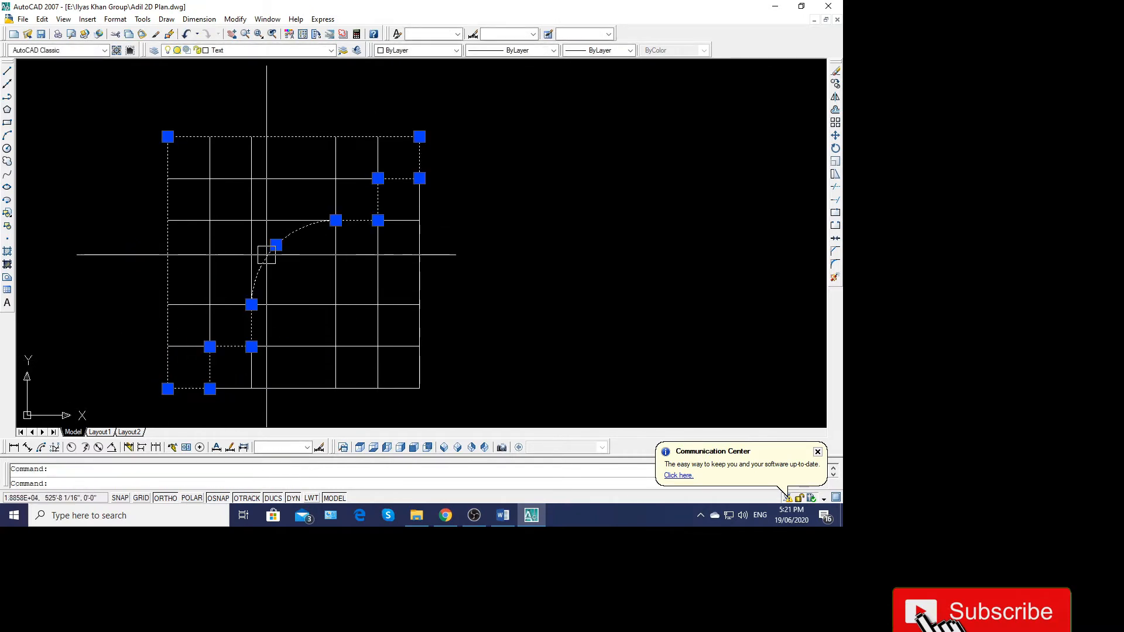
pyautogui.press('Return')
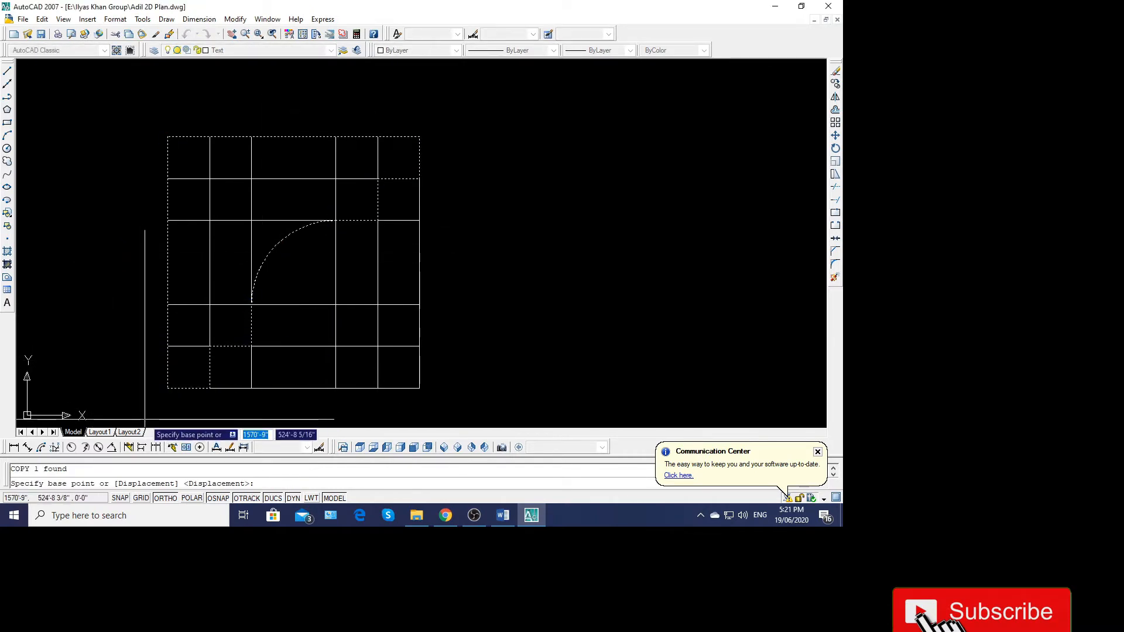
pyautogui.click(92, 304)
pyautogui.scroll(-4, 56, 303)
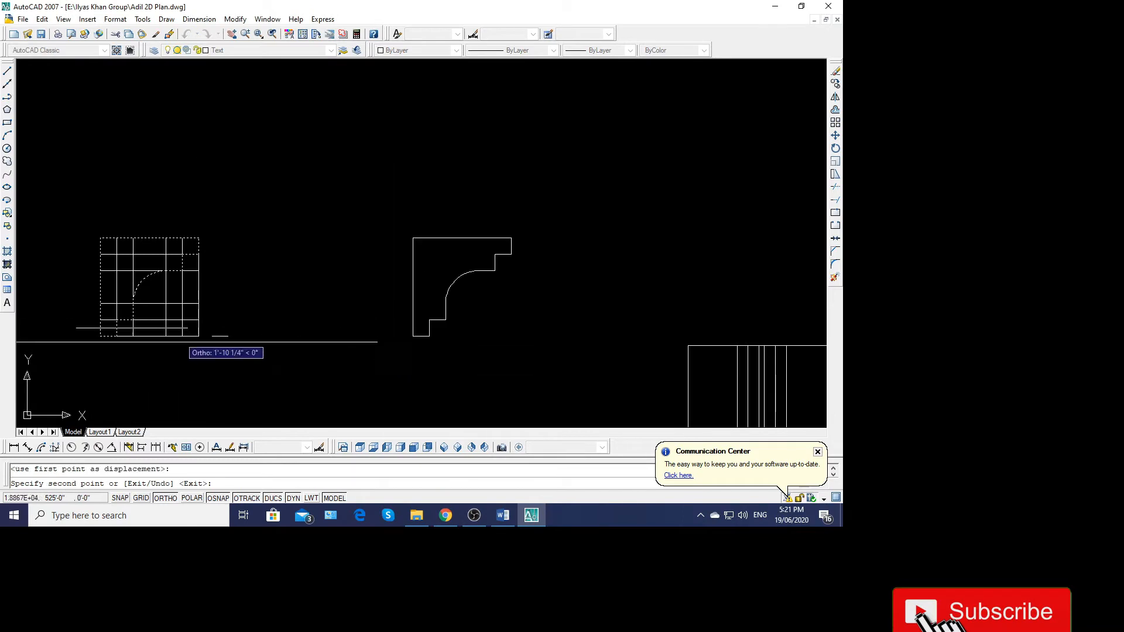
pyautogui.scroll(-2, 174, 336)
pyautogui.press('Escape')
pyautogui.scroll(-2, 160, 337)
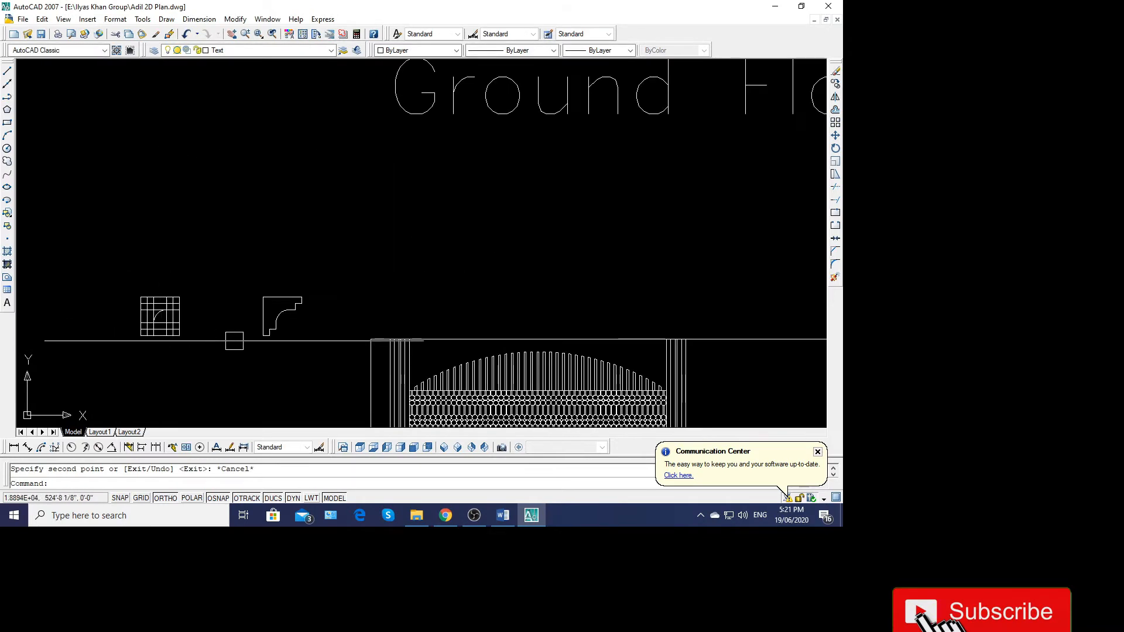
# Copy the free-standing cornice profile from its lower-left corner to above the gate elevation's upper-right corner
pyautogui.scroll(3, 267, 336)
pyautogui.click(261, 335)
pyautogui.write('co')
pyautogui.press('Return')
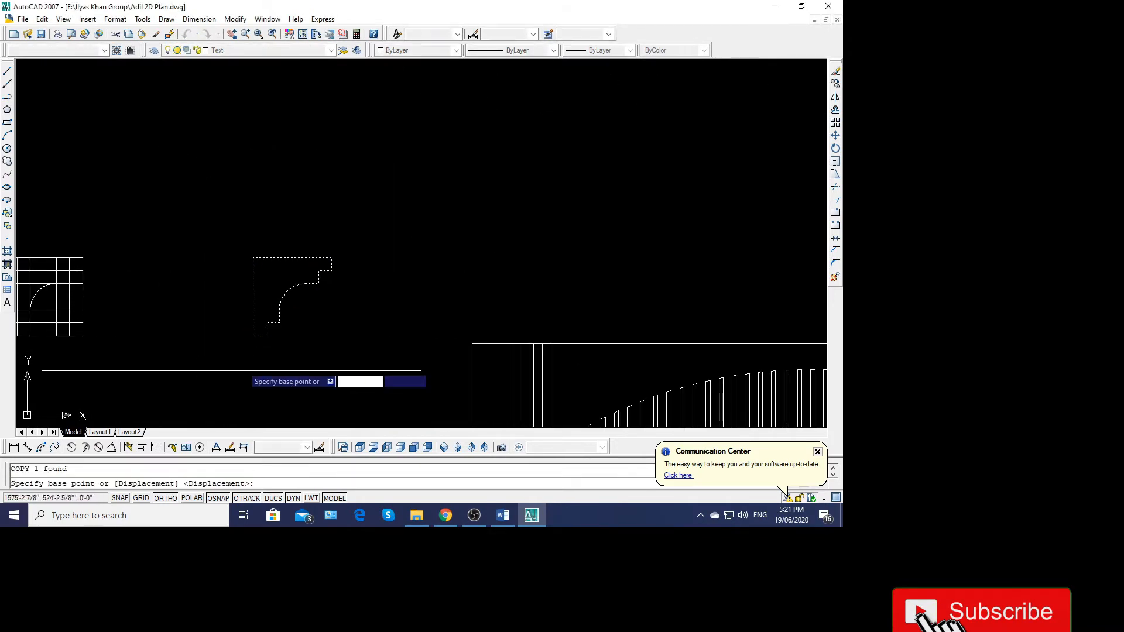
pyautogui.click(253, 336)
pyautogui.scroll(-4, 158, 322)
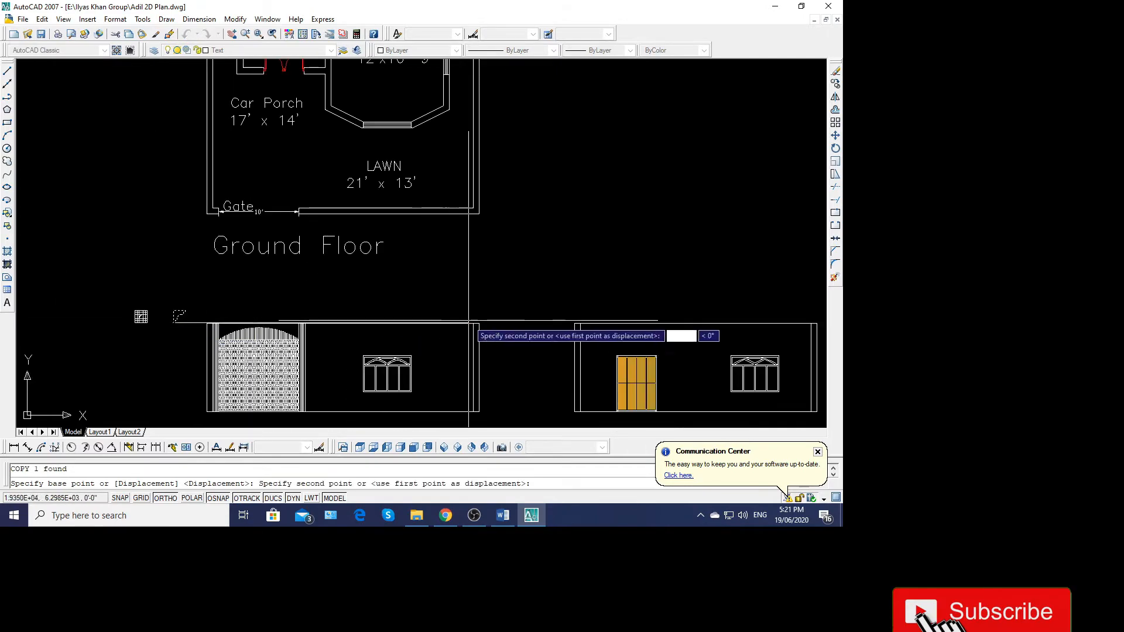
pyautogui.scroll(4, 484, 321)
pyautogui.click(472, 329)
pyautogui.scroll(-2, 536, 317)
pyautogui.scroll(3, 497, 319)
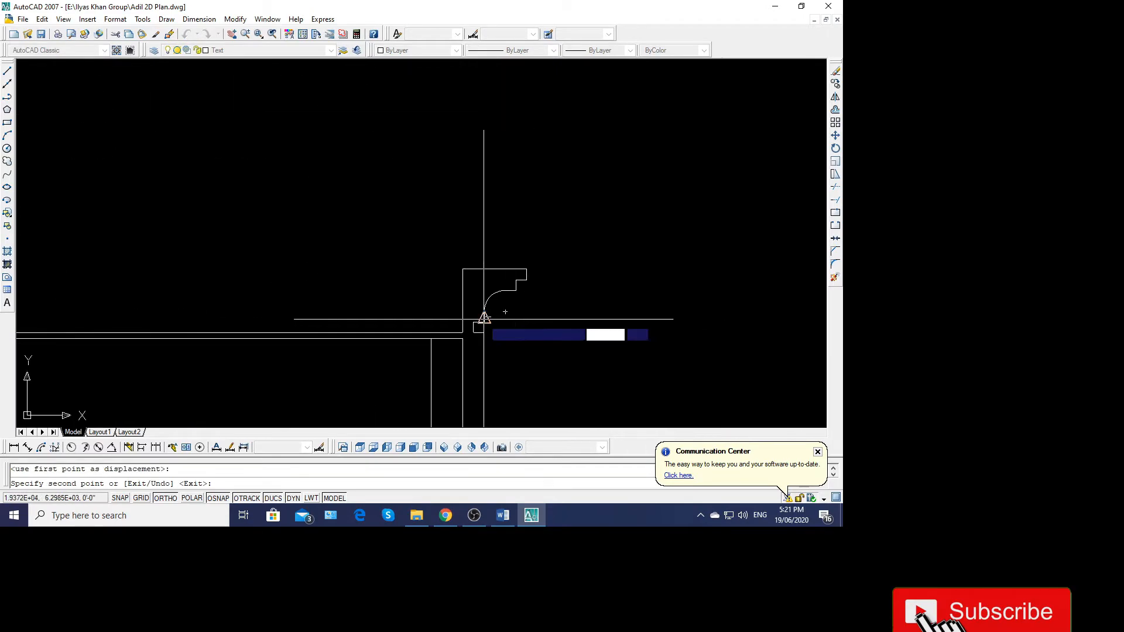
pyautogui.scroll(-3, 515, 301)
pyautogui.press('Escape')
pyautogui.scroll(2, 541, 305)
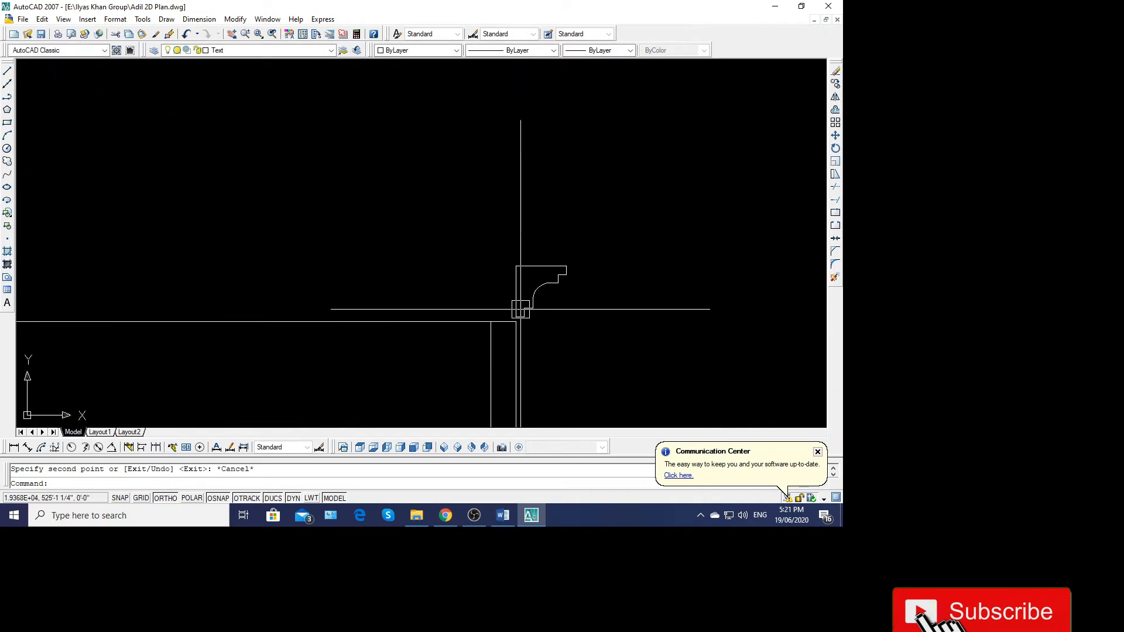
pyautogui.click(526, 322)
pyautogui.write('m')
pyautogui.press('Return')
pyautogui.scroll(2, 521, 354)
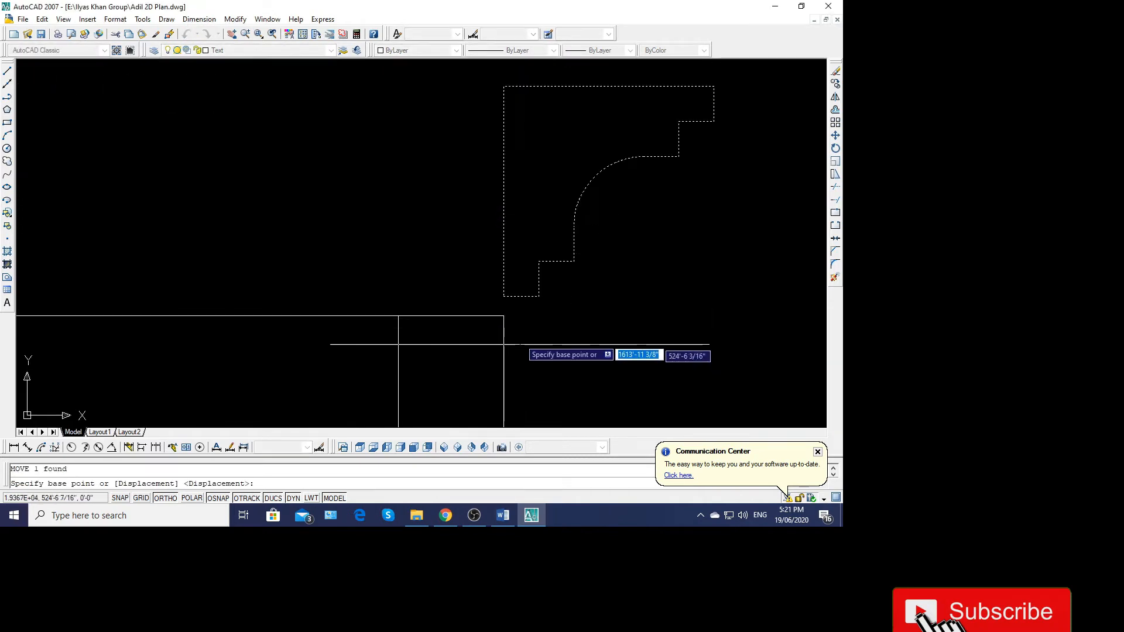
pyautogui.press('Escape')
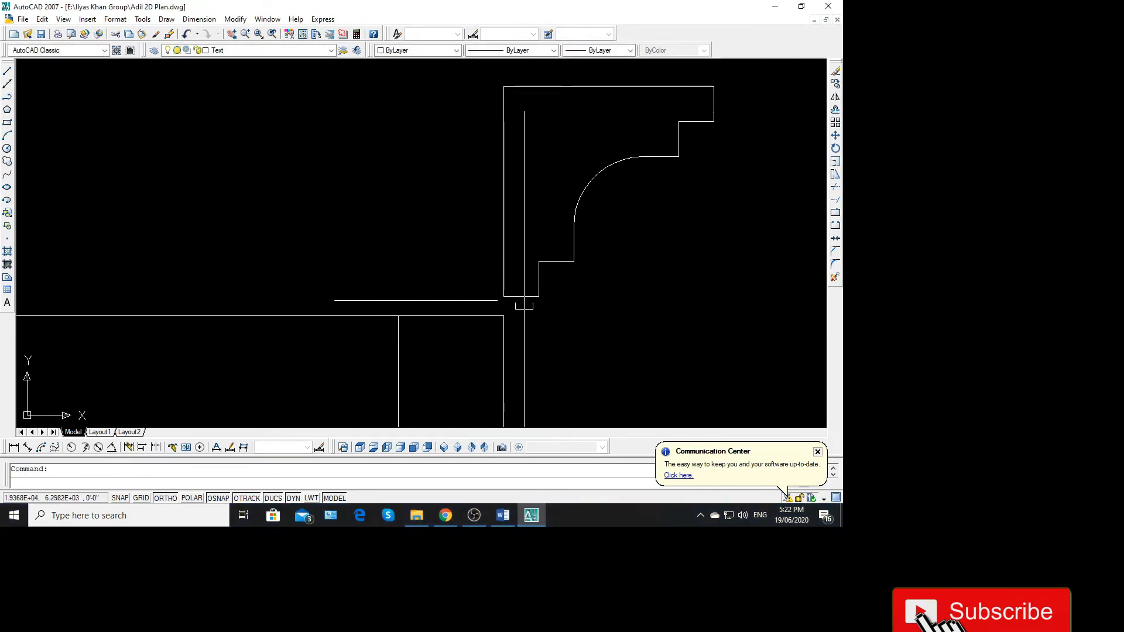
# Move the copied cornice profile down so its lower-left corner sits on the wall's upper-right corner
pyautogui.click(496, 303)
pyautogui.press('Return')
pyautogui.click(503, 297)
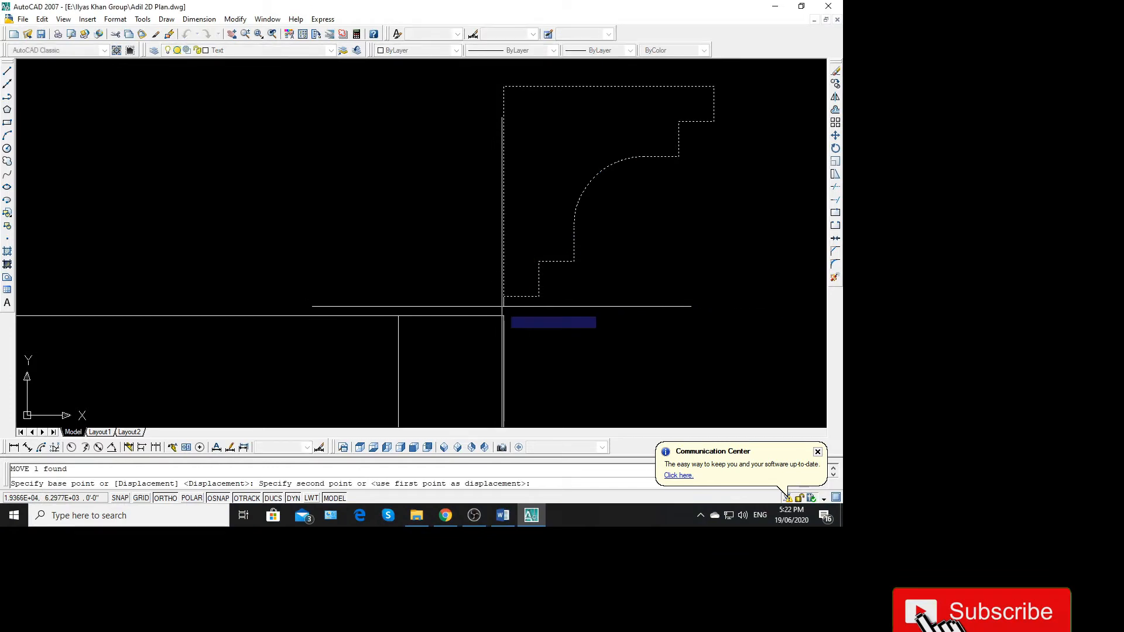
pyautogui.click(502, 317)
pyautogui.scroll(-2, 593, 288)
pyautogui.scroll(-2, 576, 302)
pyautogui.press('Escape')
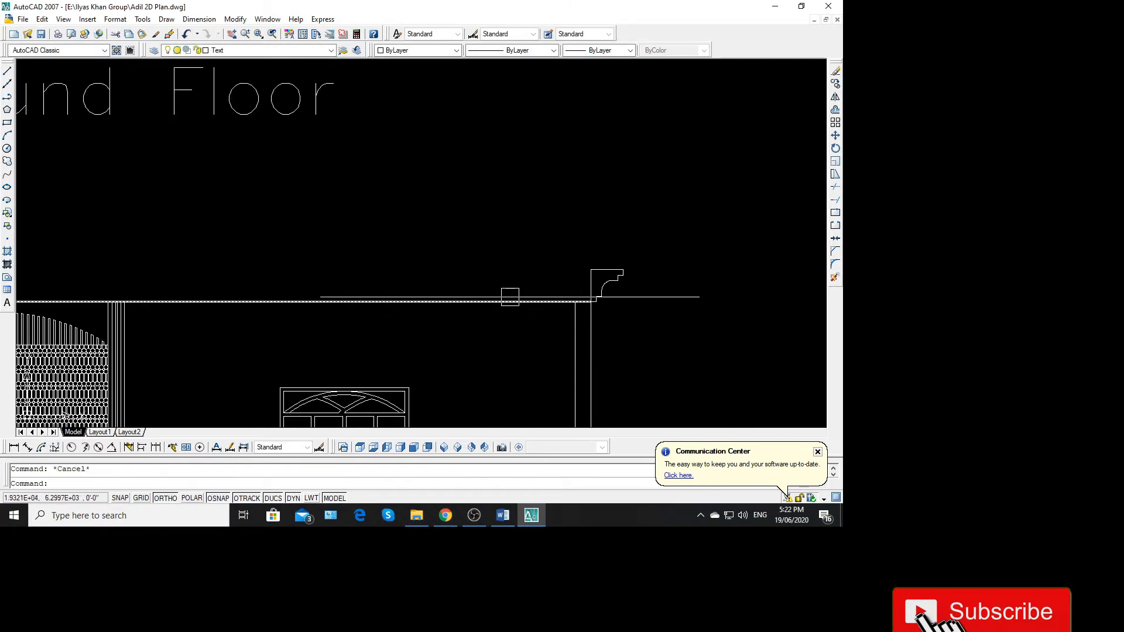
# Mirror the cornice profile about a vertical line through the midpoint of the gate wall's upper edge, keeping the original
pyautogui.click(585, 277)
pyautogui.write('mi')
pyautogui.press('Return')
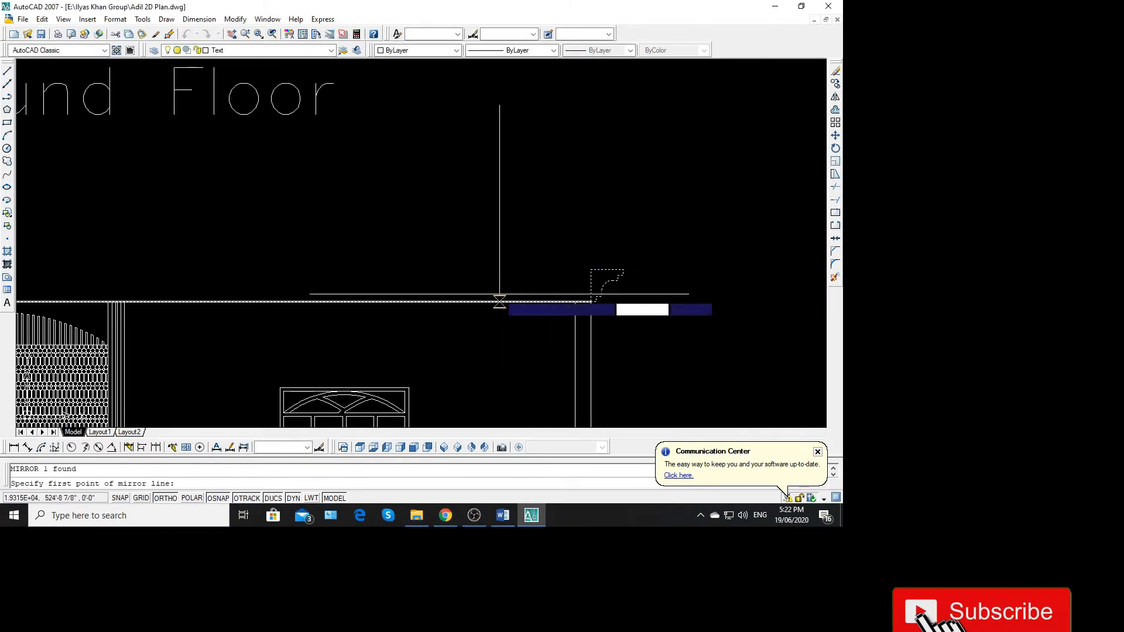
pyautogui.scroll(-2, 438, 303)
pyautogui.click(328, 297)
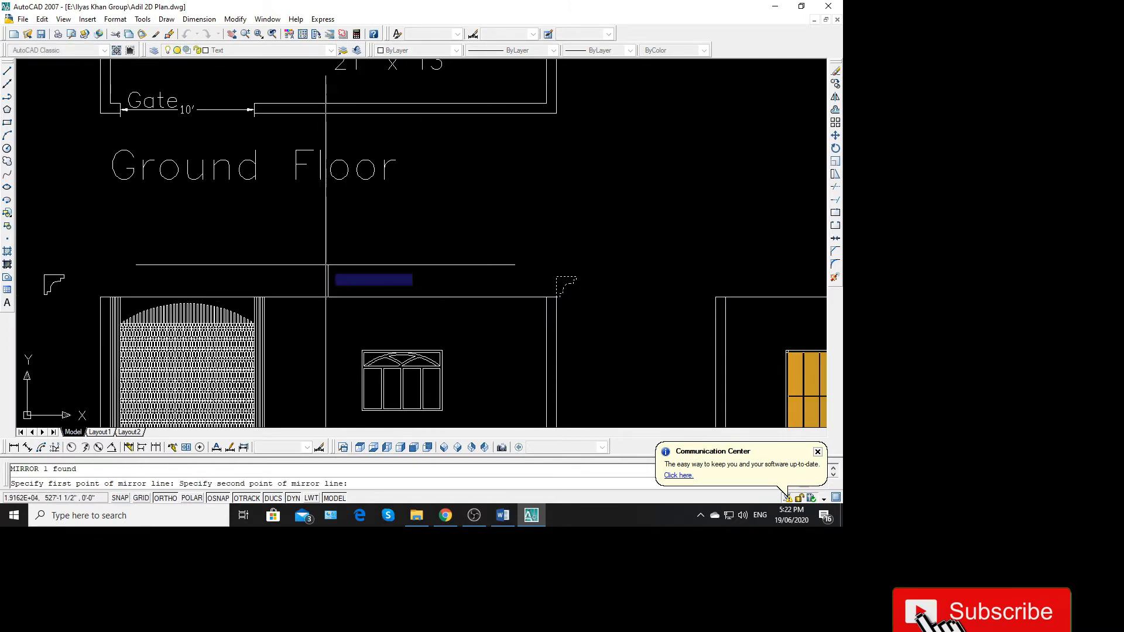
pyautogui.click(327, 261)
pyautogui.press('Return')
# Draw horizontal construction lines through the three upper levels of the mirrored cornice profile
pyautogui.scroll(5, 67, 283)
pyautogui.scroll(1, 93, 269)
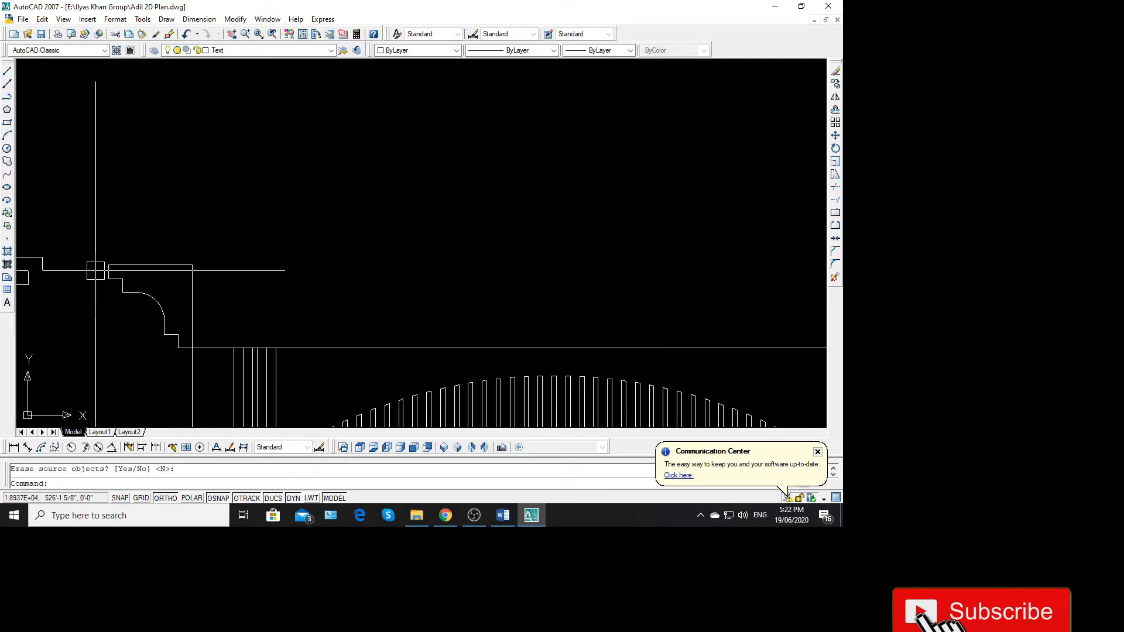
pyautogui.press('Return')
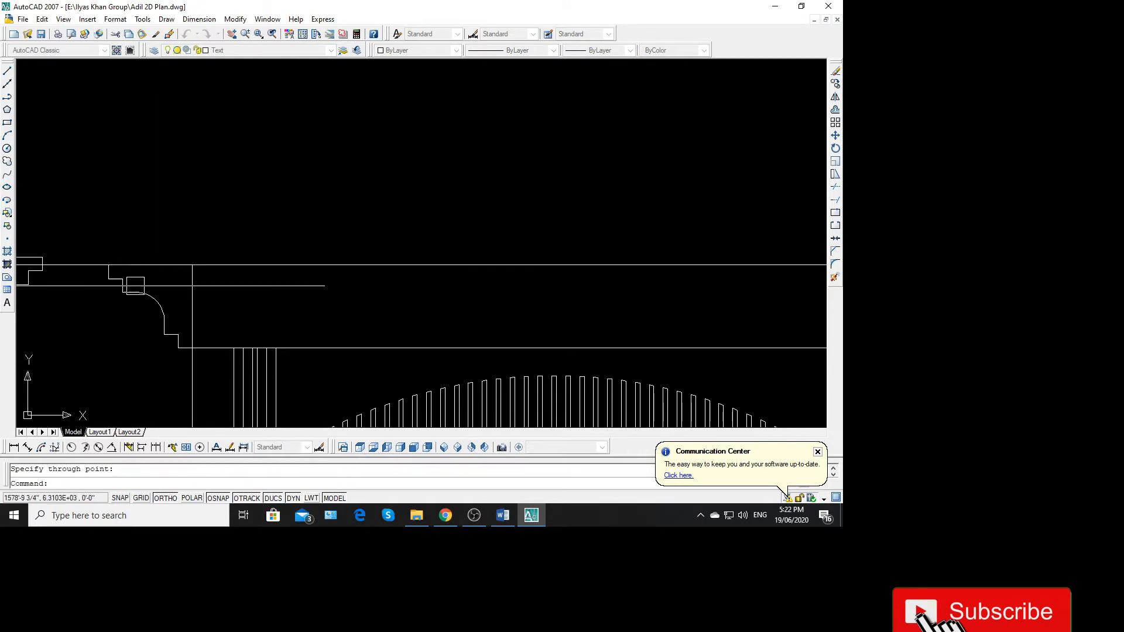
pyautogui.press('Return')
pyautogui.press('Return')
pyautogui.press('Return')
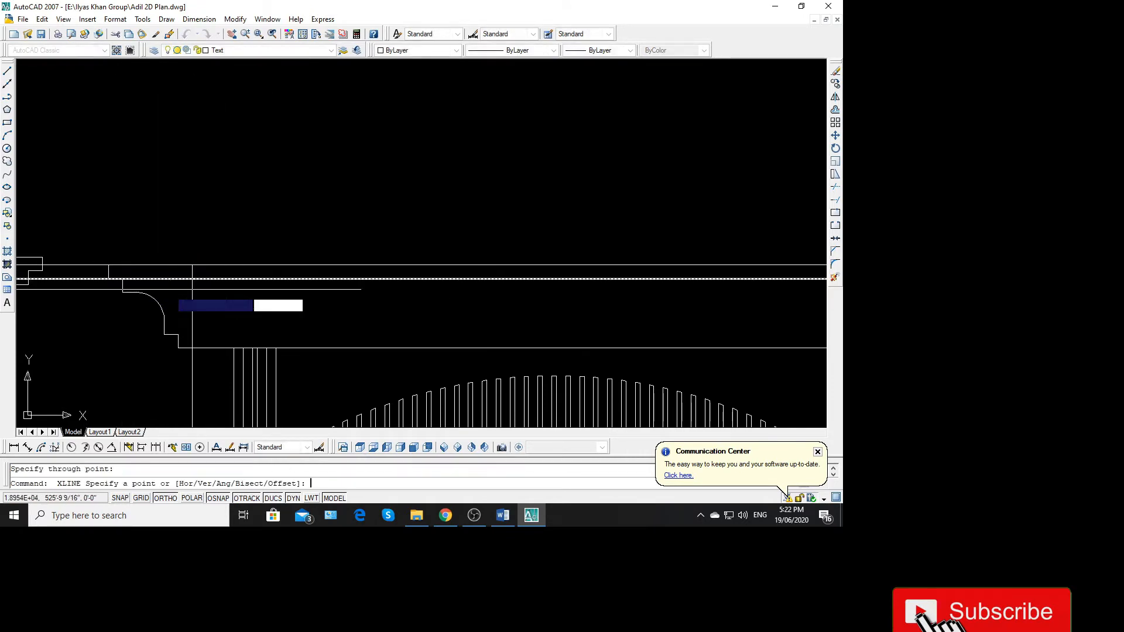
pyautogui.click(272, 292)
pyautogui.press('Return')
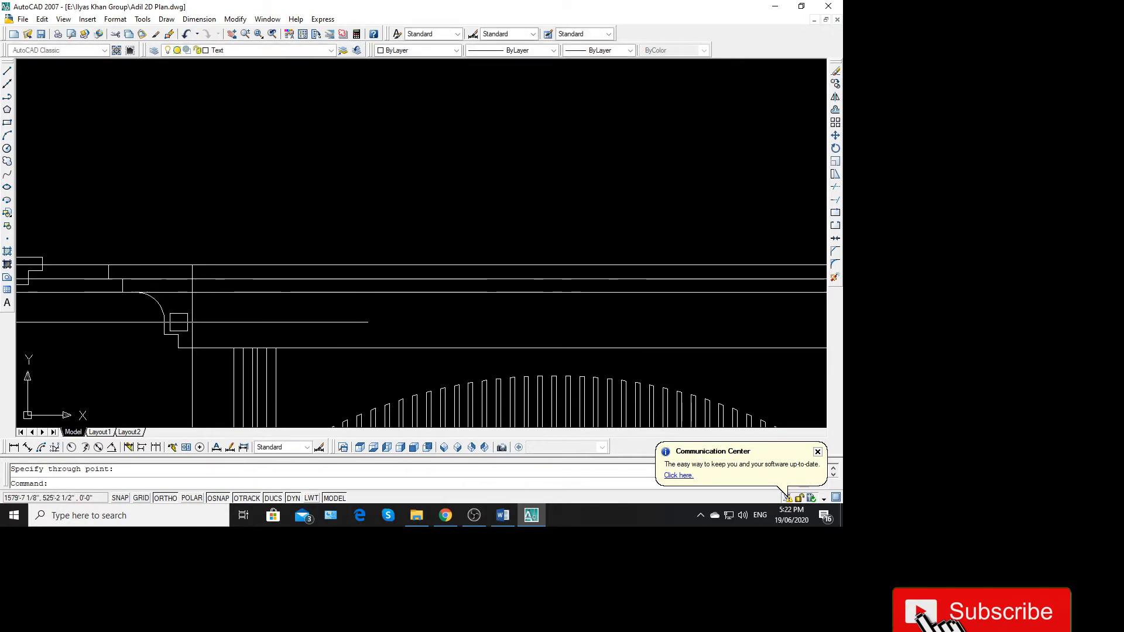
# Add a horizontal construction line through the lowest ledge of the mirrored cornice profile
pyautogui.press('Return')
pyautogui.click(183, 335)
pyautogui.click(267, 326)
pyautogui.press('Return')
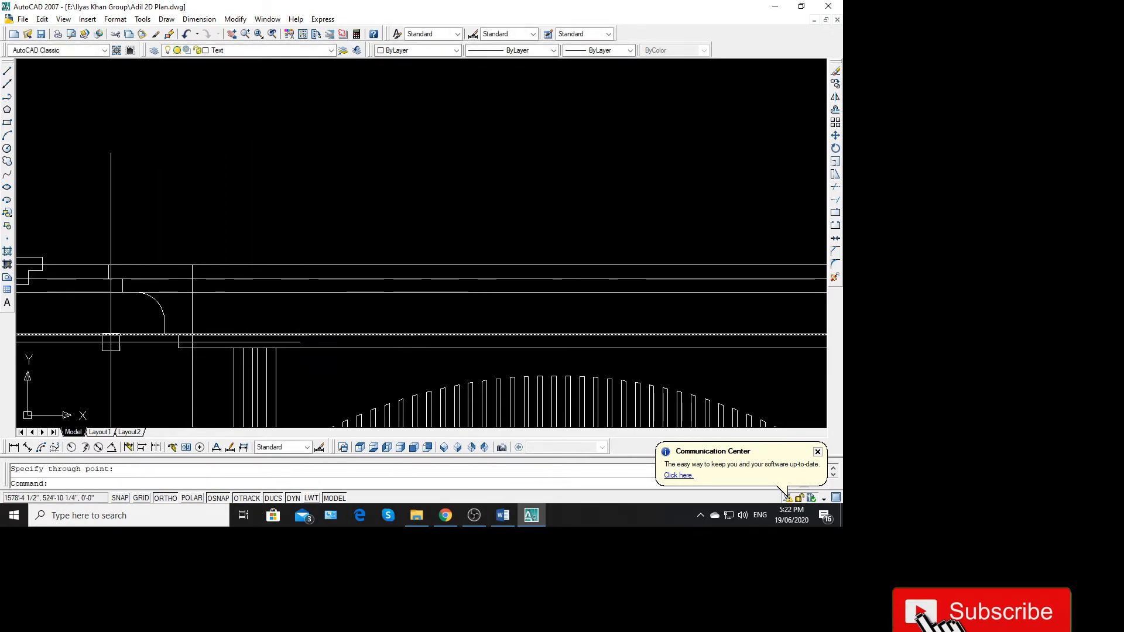
# Trim the horizontal moulding lines beyond the gate wall's left cornice profile, and trim away that profile's inner vertical edge
pyautogui.scroll(-4, 114, 330)
pyautogui.scroll(3, 99, 327)
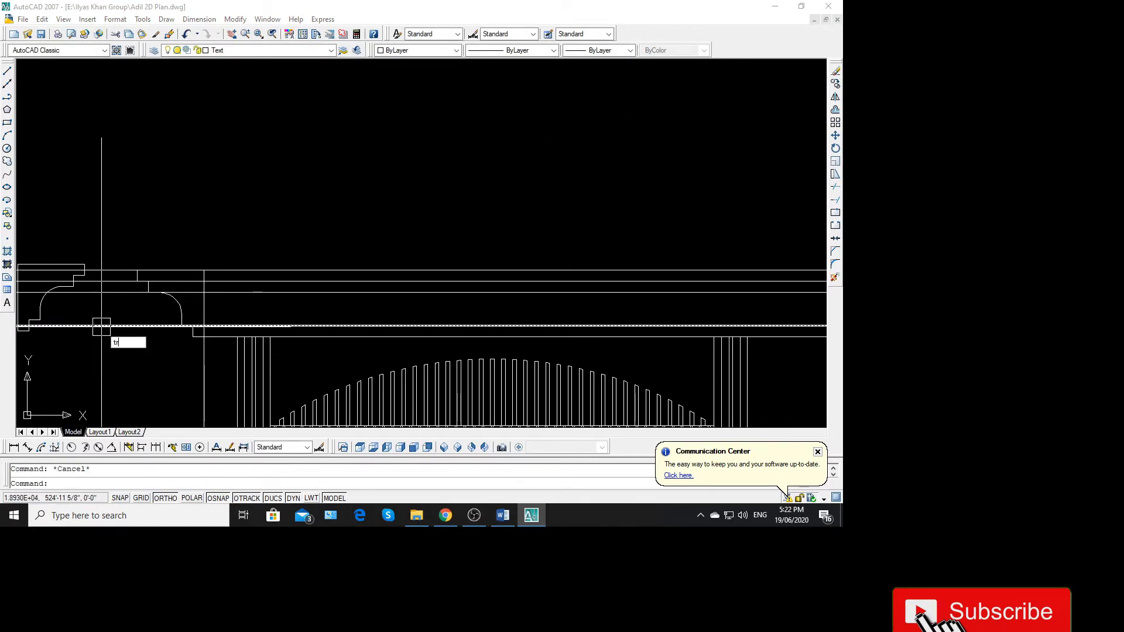
pyautogui.write('tr')
pyautogui.press('Return')
pyautogui.press('Return')
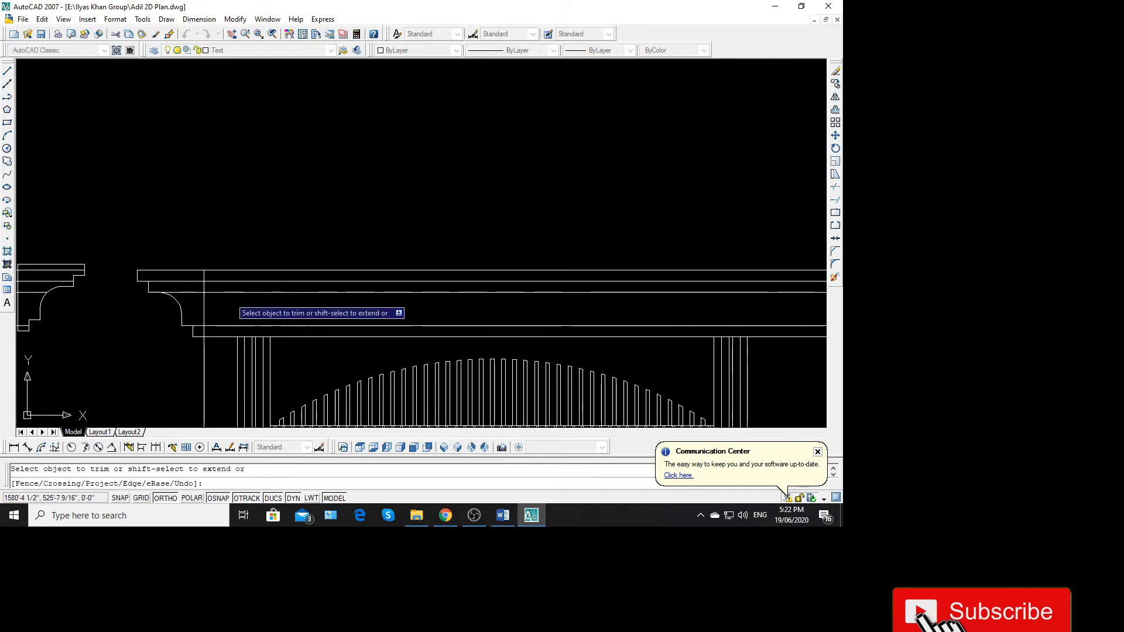
pyautogui.scroll(4, 201, 347)
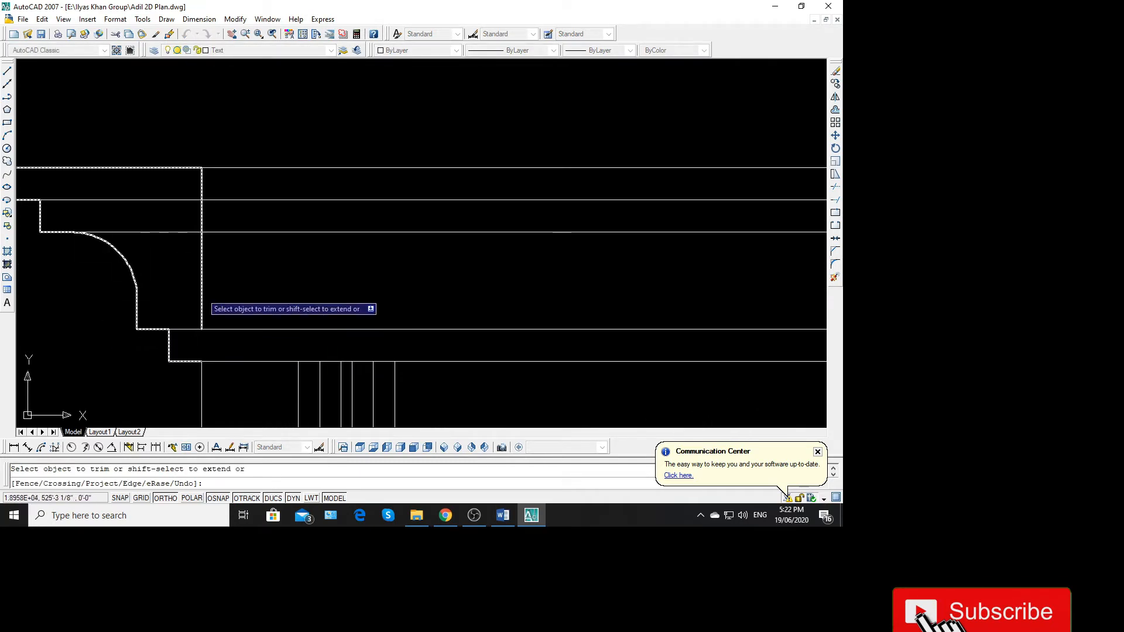
pyautogui.scroll(-5, 201, 293)
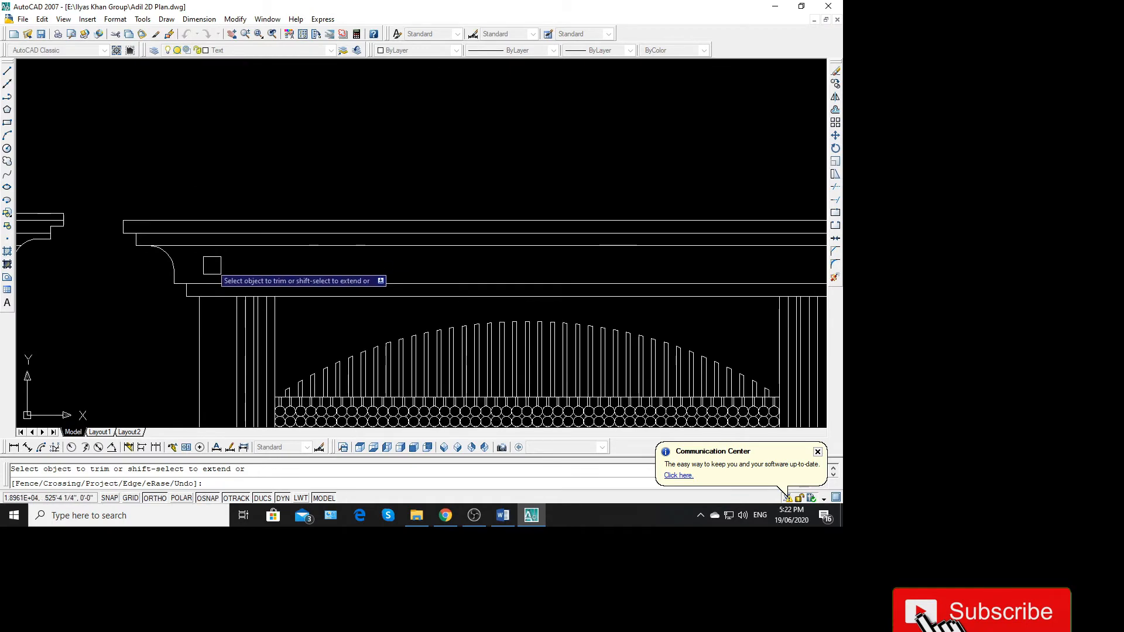
pyautogui.scroll(-6, 212, 267)
pyautogui.press('Escape')
# Erase the four leftover horizontal line pieces to the left of the gate wall's cornice
pyautogui.click(77, 232)
pyautogui.click(72, 319)
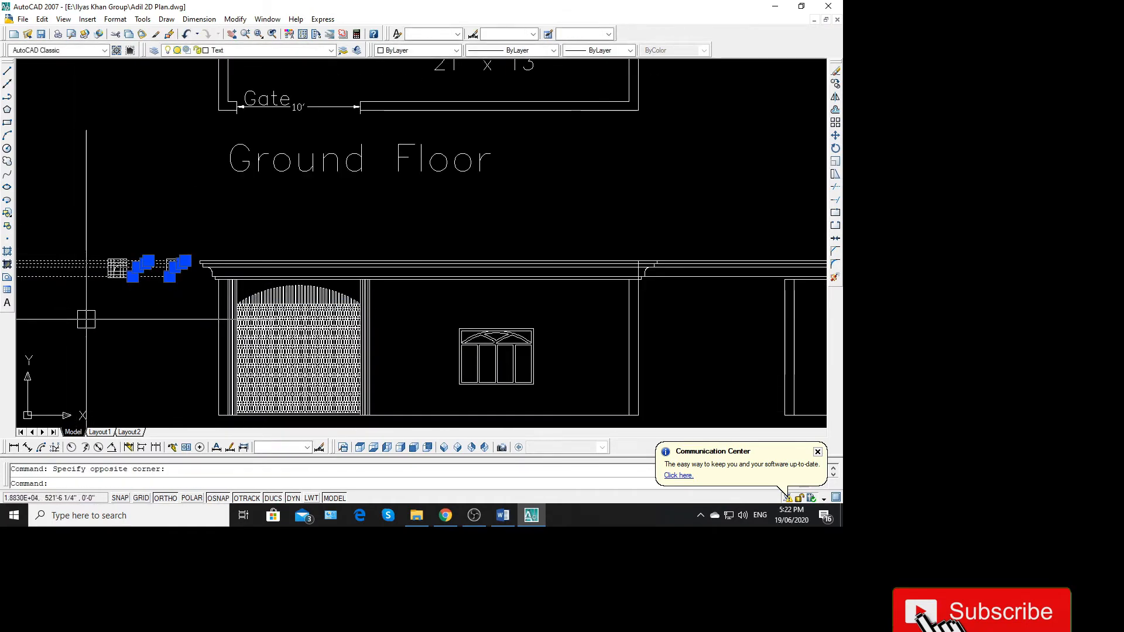
pyautogui.press('Delete')
# Trim away the inner vertical edge of the cornice profile at the gate wall's right end
pyautogui.scroll(-5, 88, 322)
pyautogui.scroll(4, 232, 308)
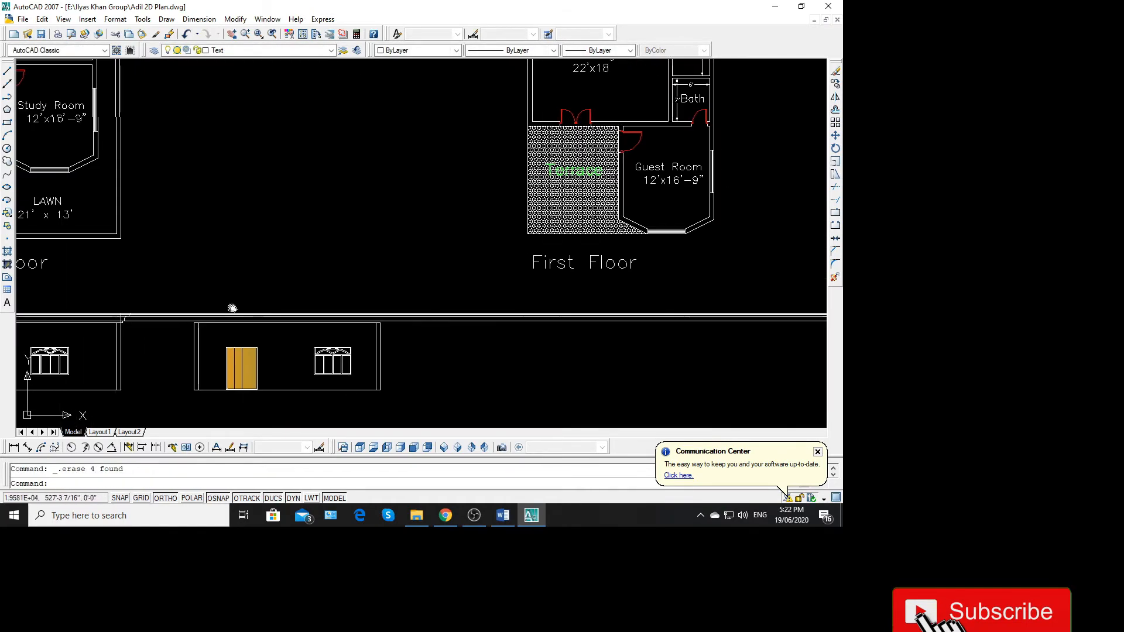
pyautogui.scroll(-2, 263, 316)
pyautogui.scroll(6, 255, 325)
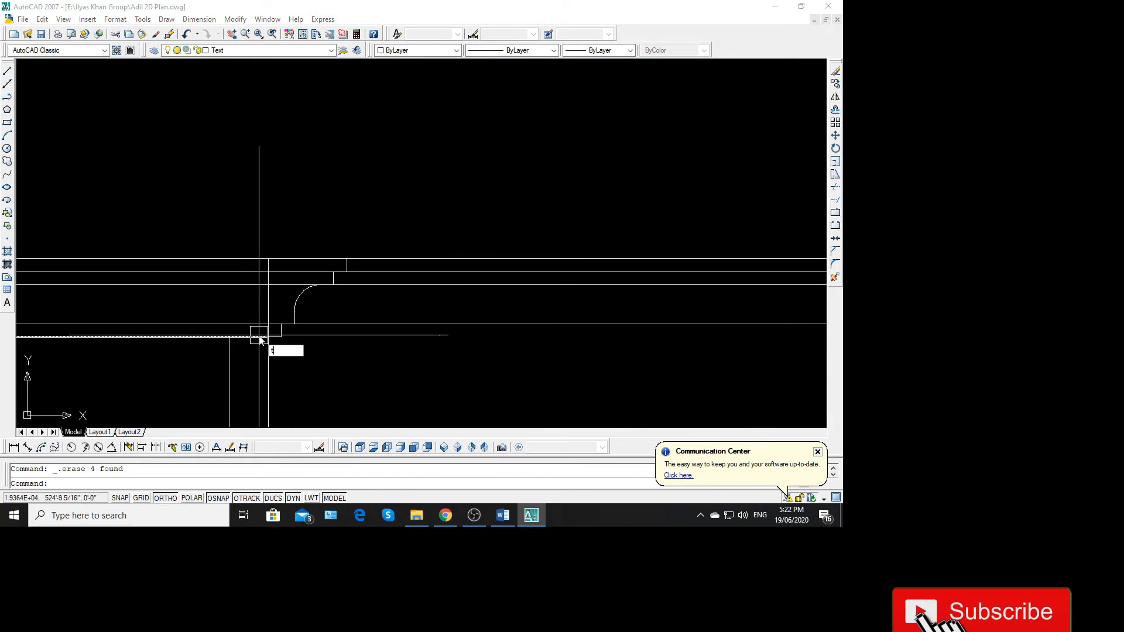
pyautogui.write('r')
pyautogui.press('Return')
pyautogui.press('Return')
pyautogui.scroll(3, 261, 340)
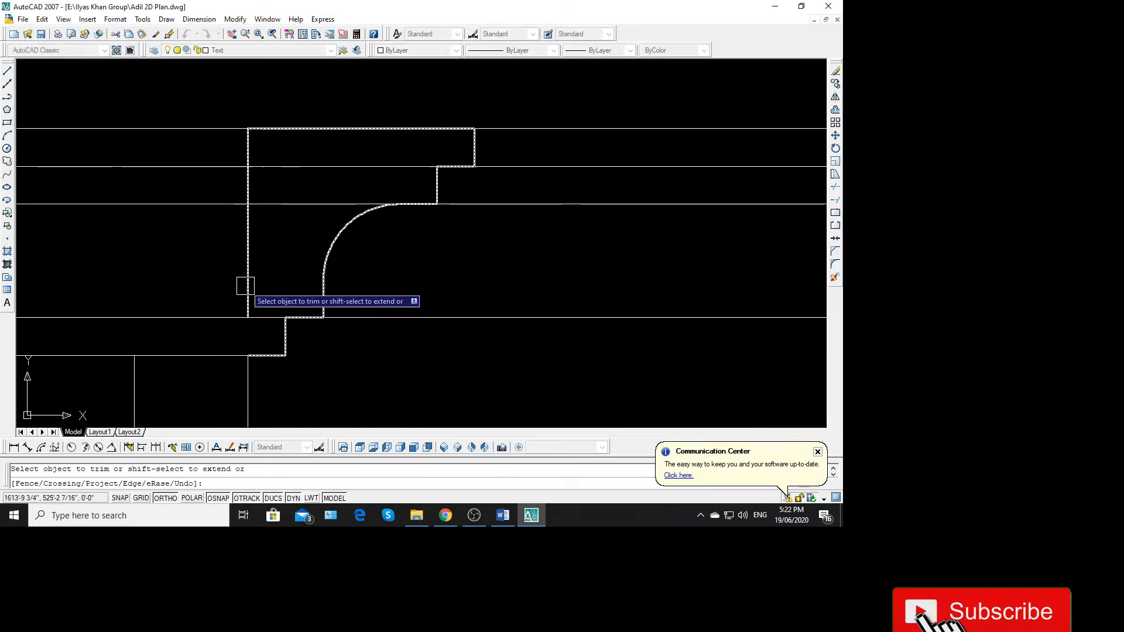
pyautogui.click(246, 286)
pyautogui.click(246, 186)
pyautogui.click(246, 153)
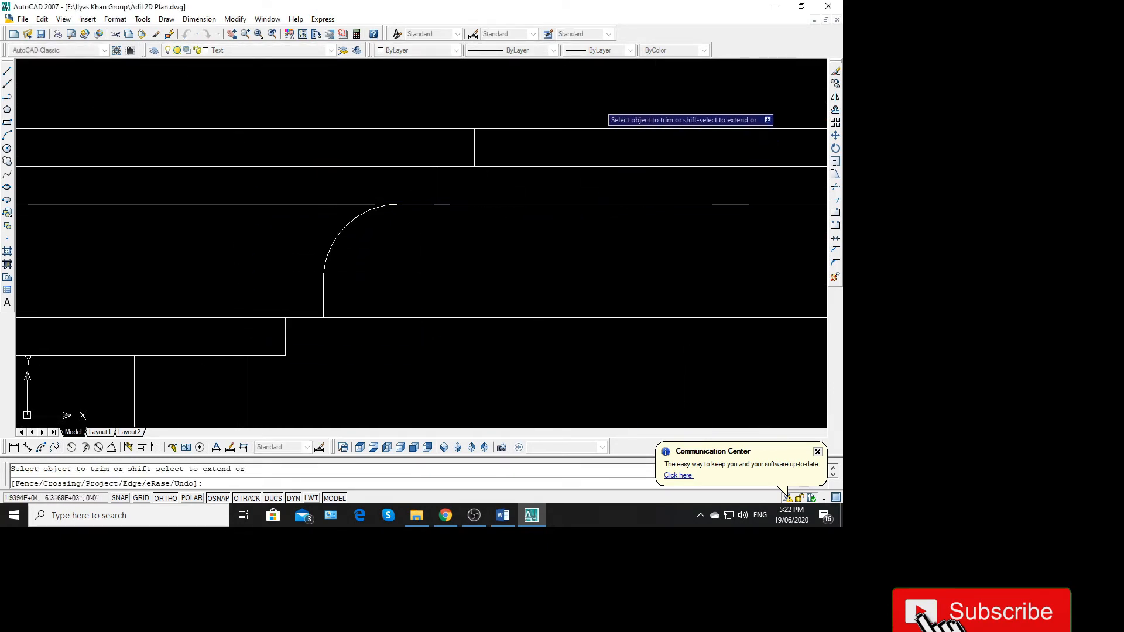
# Trim the horizontal moulding lines that extend past the right cornice profile of the gate wall
pyautogui.click(598, 106)
pyautogui.click(448, 425)
pyautogui.scroll(-4, 489, 366)
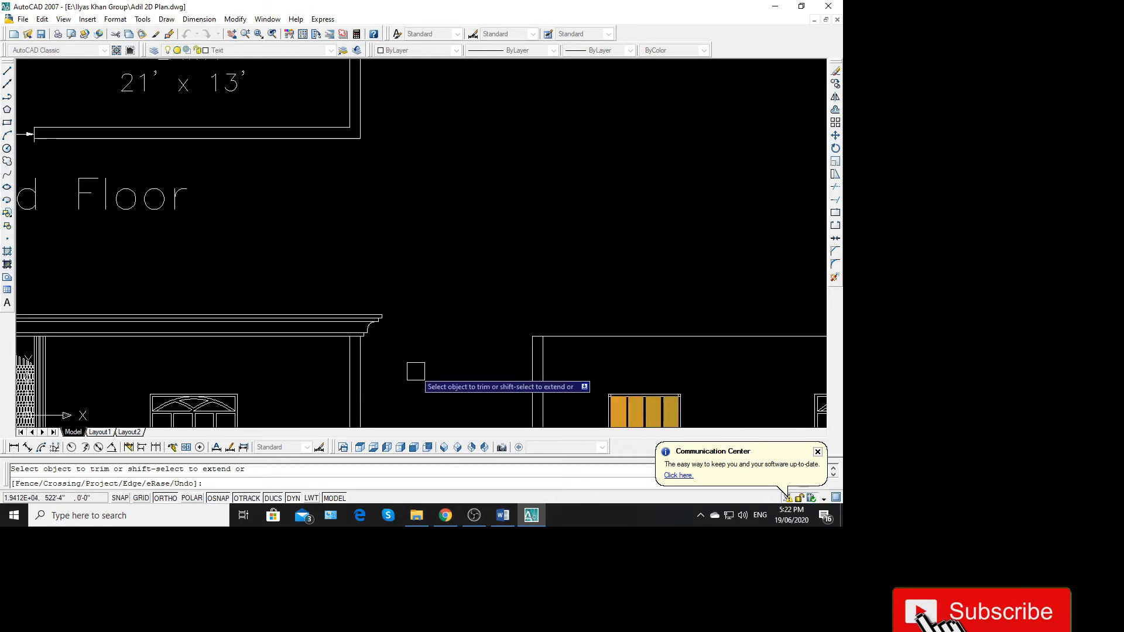
pyautogui.scroll(-3, 367, 271)
pyautogui.scroll(6, 375, 295)
pyautogui.press('Escape')
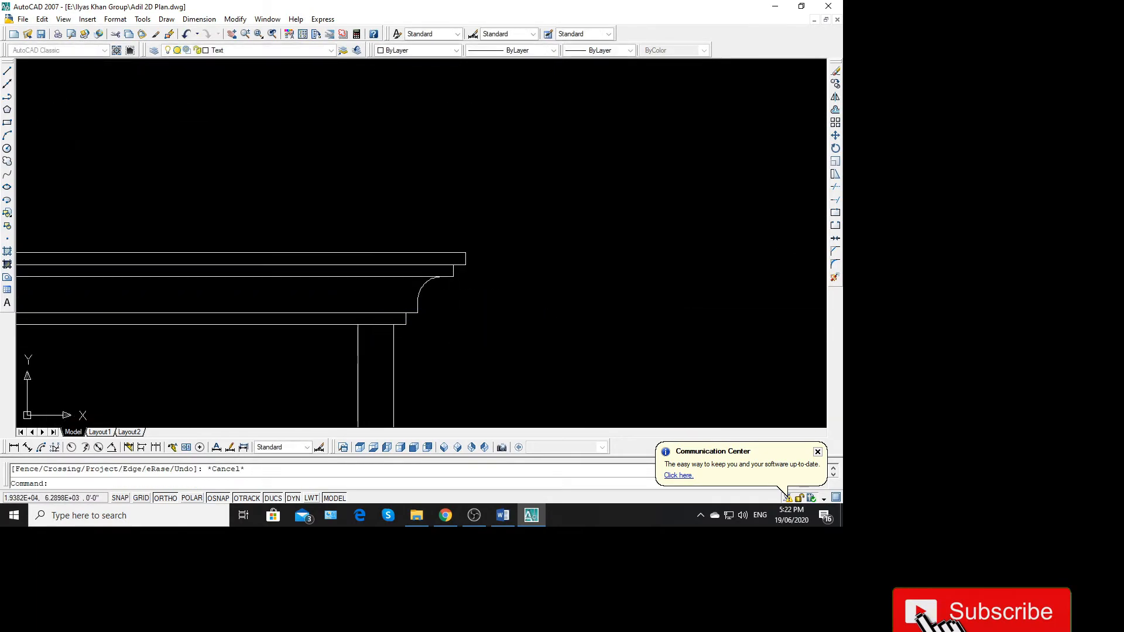
# Try to copy the gate wall's whole cornice to the door elevation by the walls' lower-left corners, and undo the copy
pyautogui.click(462, 351)
pyautogui.click(404, 216)
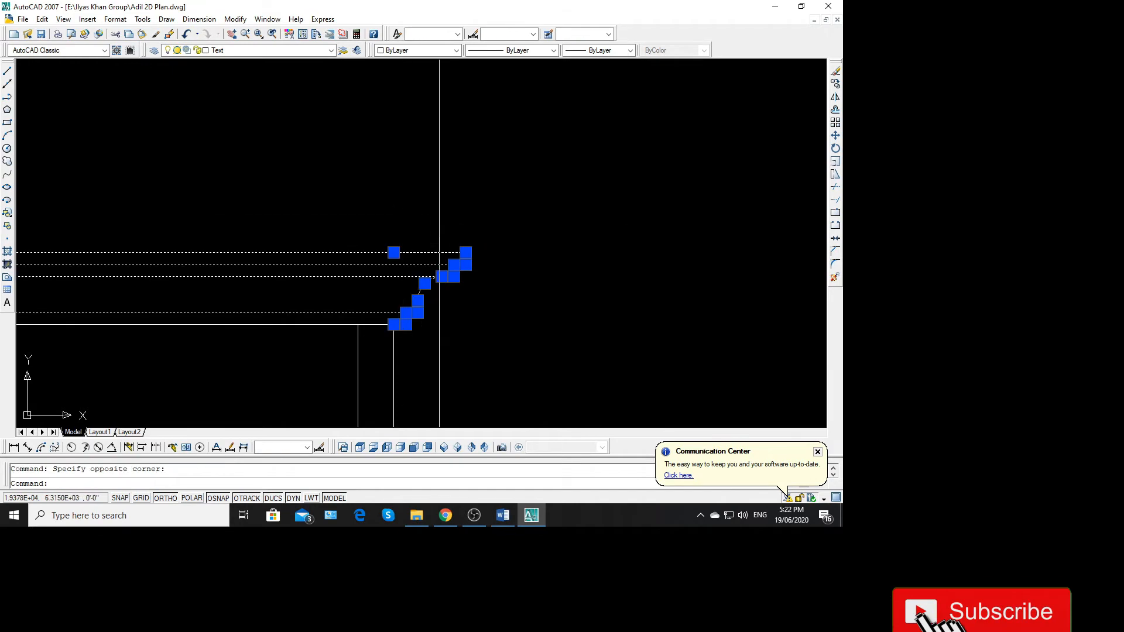
pyautogui.scroll(-3, 439, 277)
pyautogui.scroll(5, 334, 281)
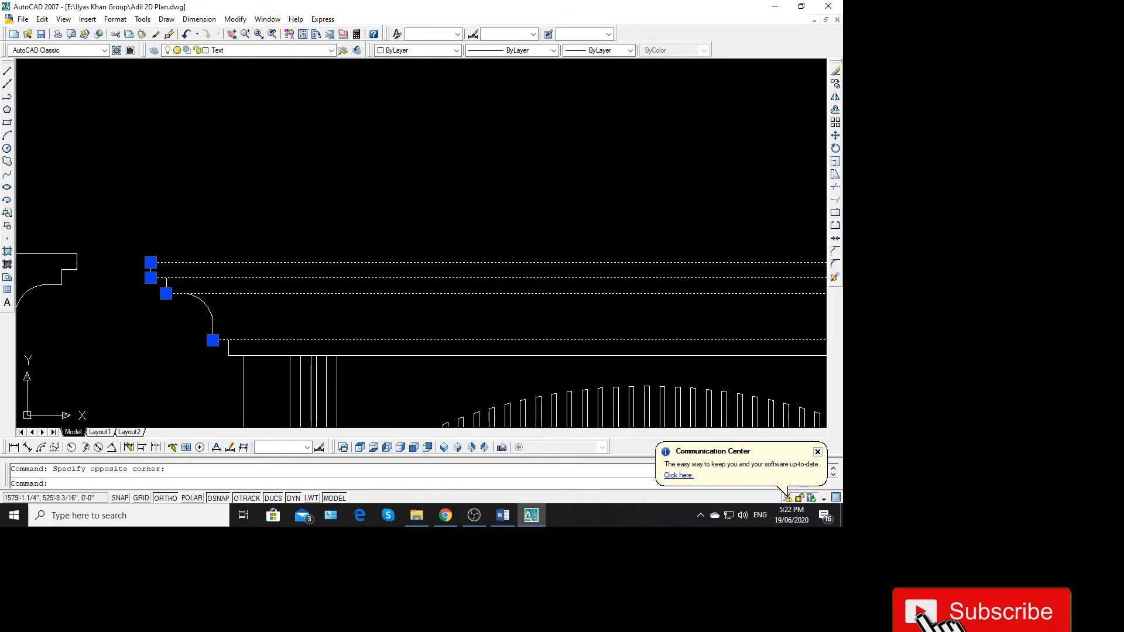
pyautogui.scroll(3, 212, 342)
pyautogui.click(126, 293)
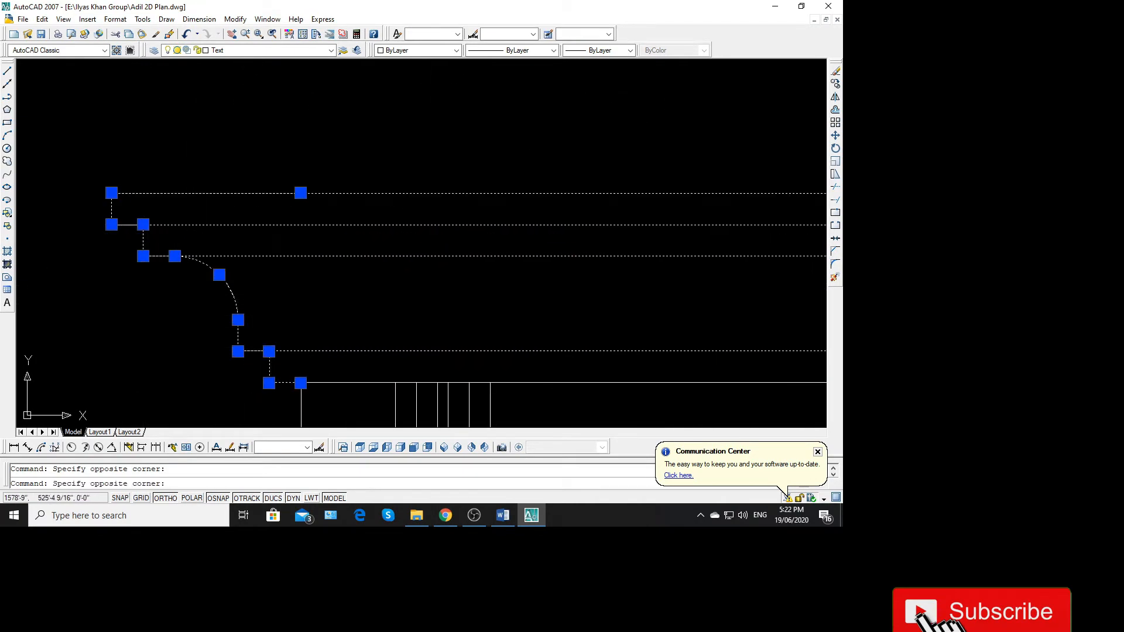
pyautogui.scroll(-7, 181, 261)
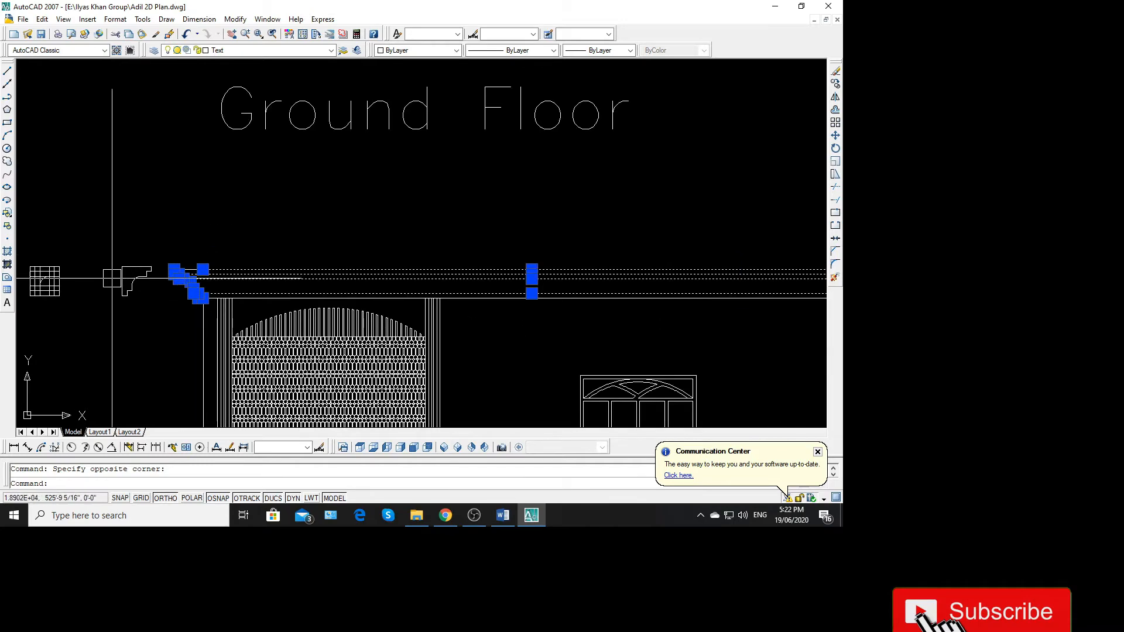
pyautogui.write('co')
pyautogui.press('Return')
pyautogui.scroll(-3, 125, 301)
pyautogui.scroll(5, 138, 313)
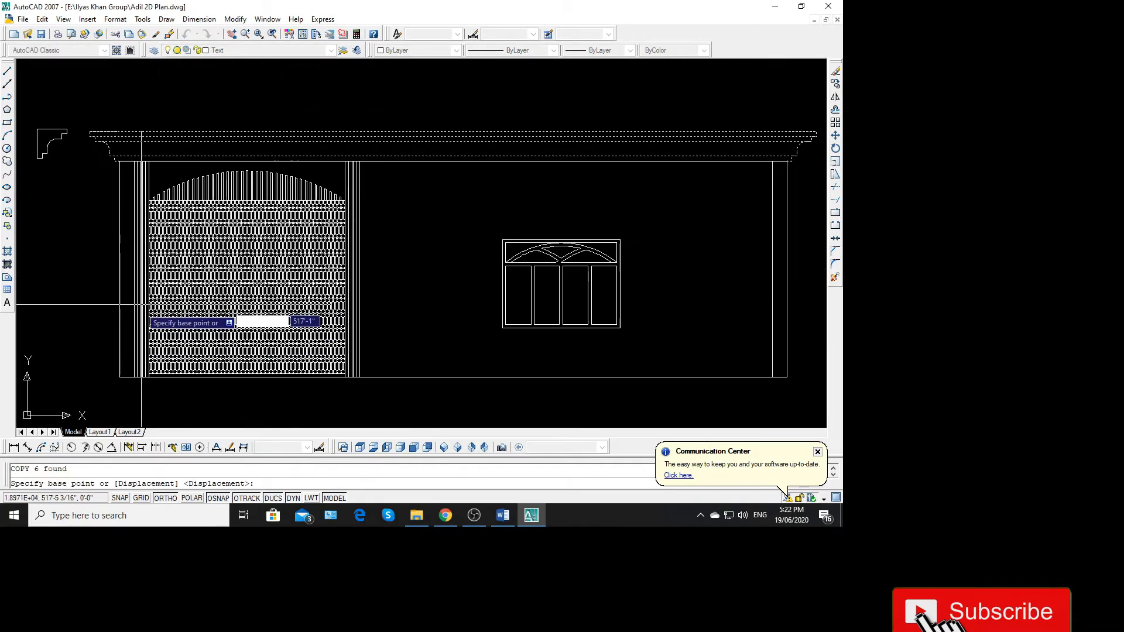
pyautogui.click(116, 393)
pyautogui.scroll(-5, 105, 351)
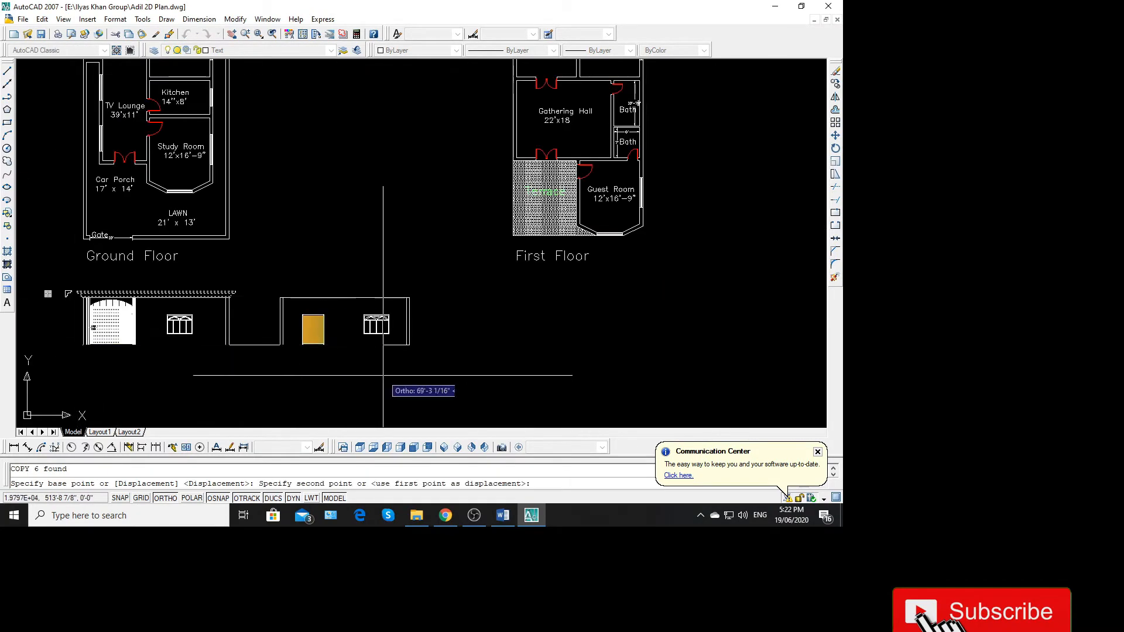
pyautogui.scroll(5, 231, 351)
pyautogui.scroll(4, 94, 295)
pyautogui.click(118, 284)
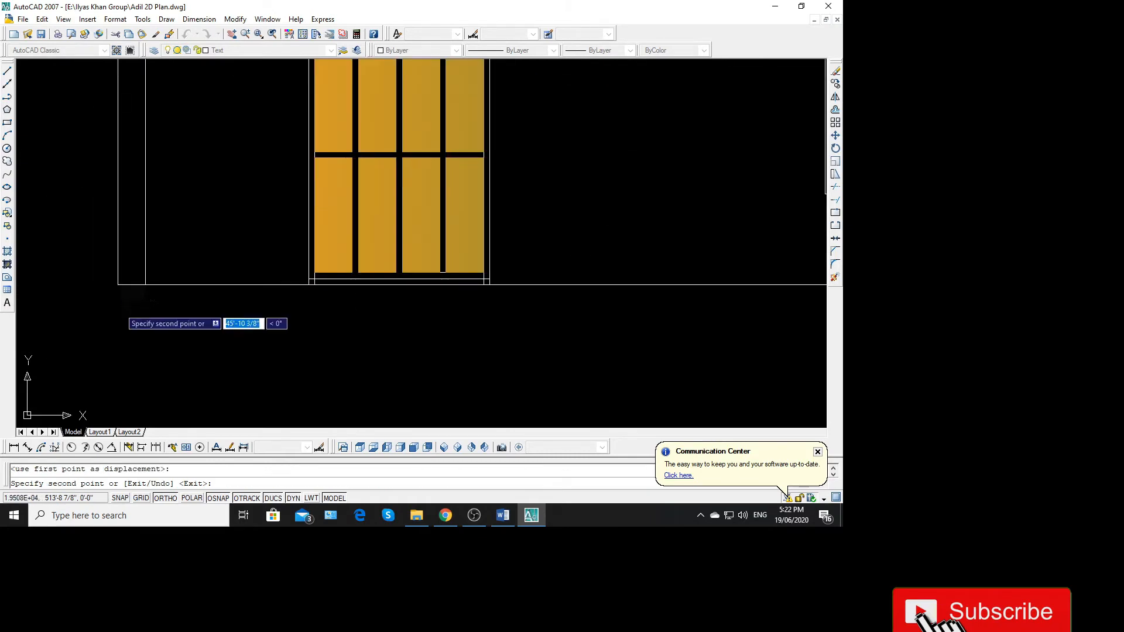
pyautogui.scroll(-8, 342, 356)
pyautogui.press('Escape')
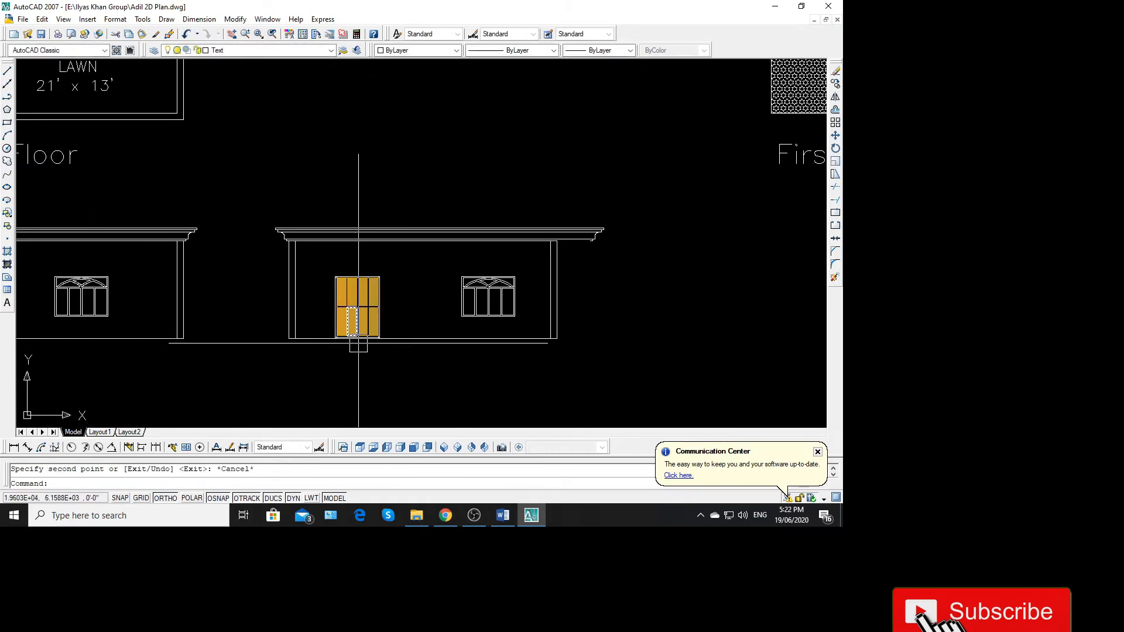
pyautogui.hotkey('ctrl', 'z')
pyautogui.hotkey('ctrl', 'z')
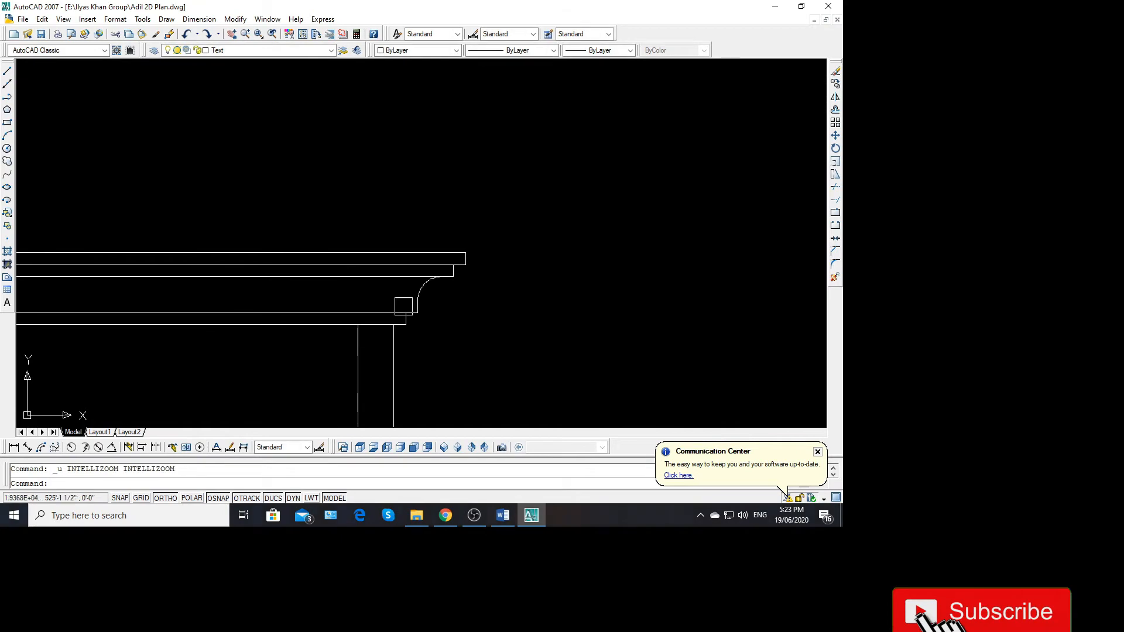
# Copy the gate wall's right cornice profile from the wall's upper-right corner to the door elevation's upper-right corner
pyautogui.scroll(-5, 108, 281)
pyautogui.scroll(4, 317, 281)
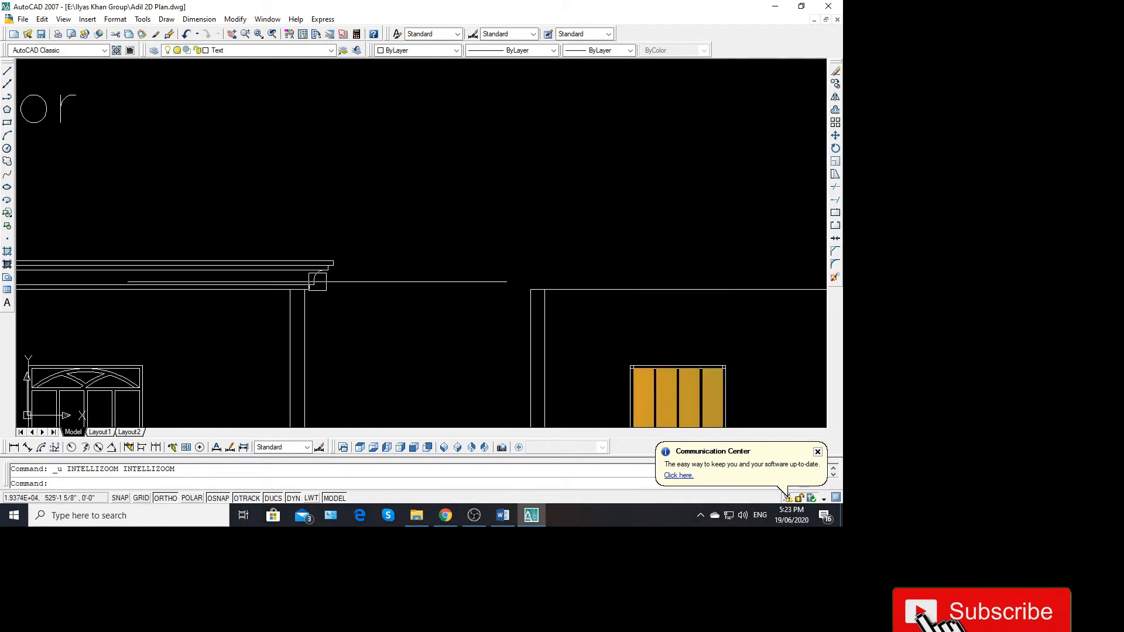
pyautogui.click(291, 245)
pyautogui.click(350, 302)
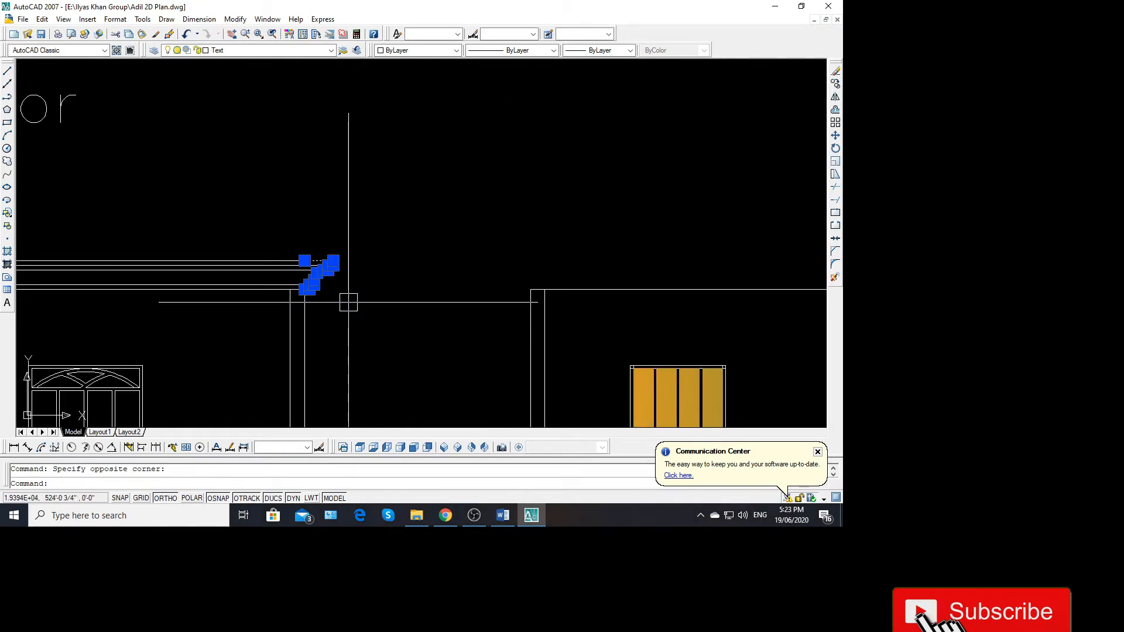
pyautogui.write('co')
pyautogui.press('Return')
pyautogui.scroll(3, 347, 305)
pyautogui.click(294, 281)
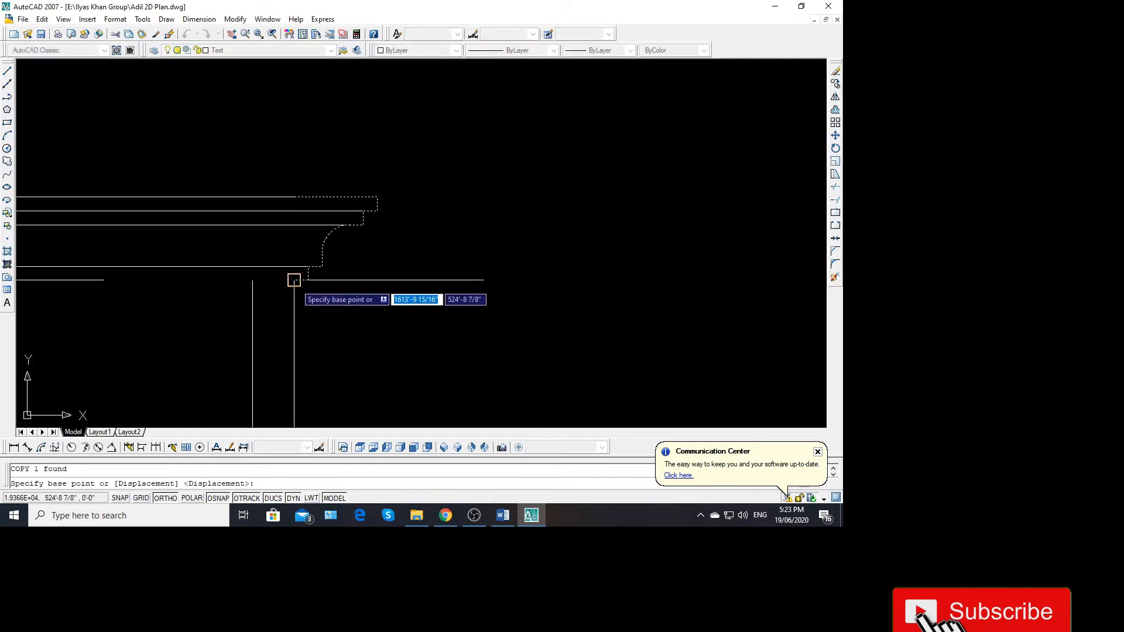
pyautogui.scroll(-3, 277, 289)
pyautogui.scroll(2, 590, 314)
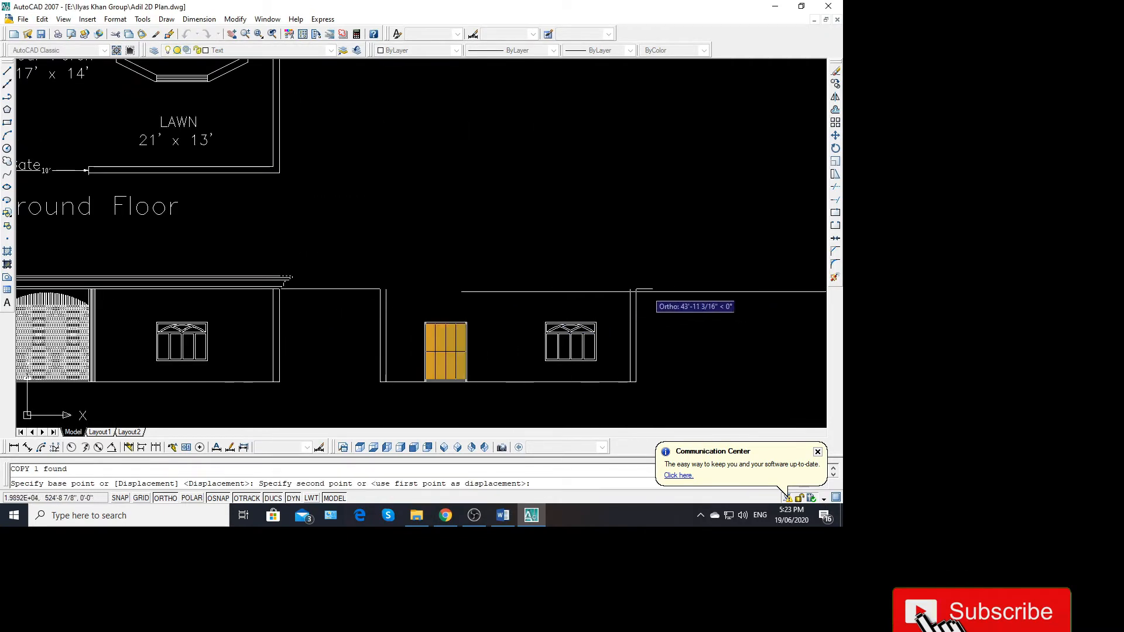
pyautogui.click(638, 288)
pyautogui.scroll(3, 556, 290)
pyautogui.press('Escape')
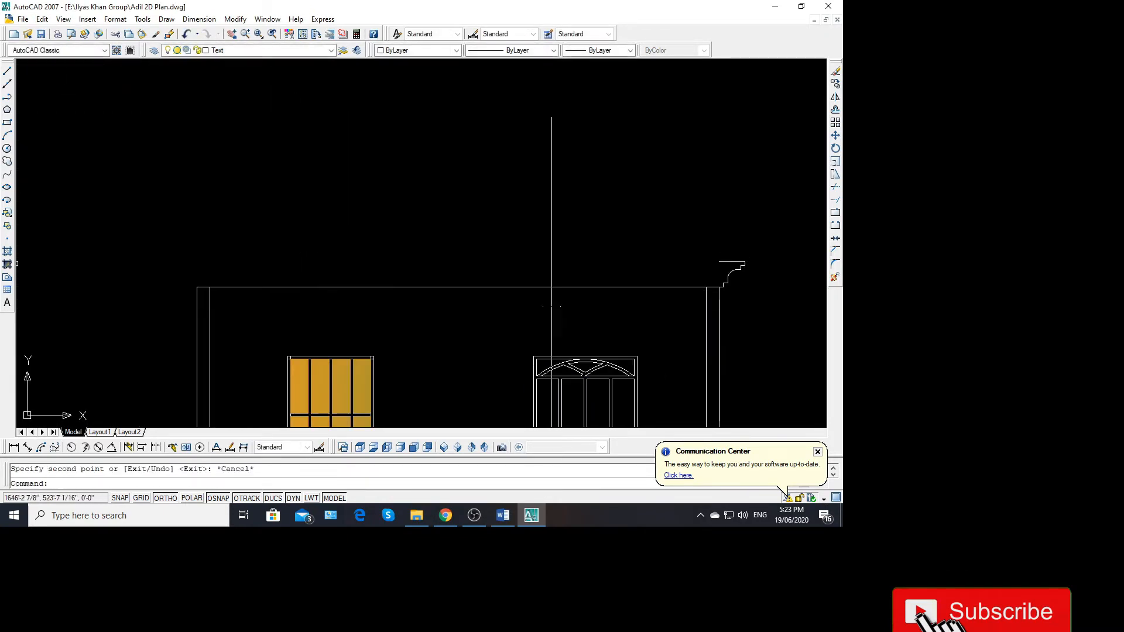
# Mirror the copied cornice profile about a vertical line through the midpoint of the door elevation's upper edge, keeping the original
pyautogui.write('mi')
pyautogui.press('Return')
pyautogui.click(760, 297)
pyautogui.press('Return')
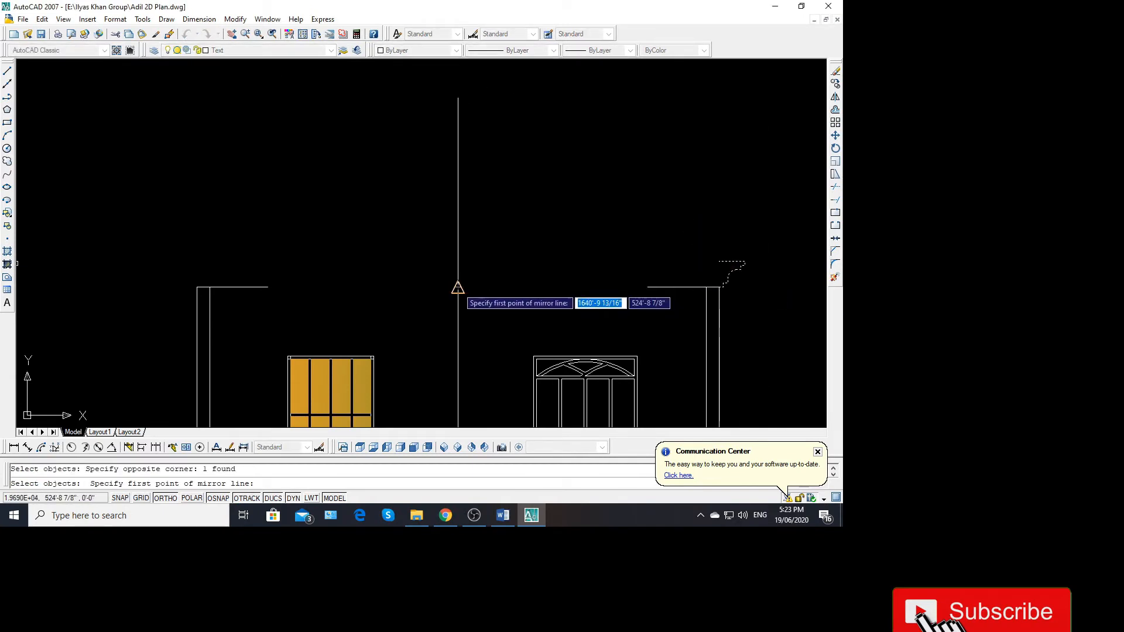
pyautogui.click(457, 288)
pyautogui.click(458, 217)
pyautogui.press('Return')
# Draw horizontal construction lines through the top edge and the ledge above the curve of the door elevation's left cornice profile
pyautogui.write('x')
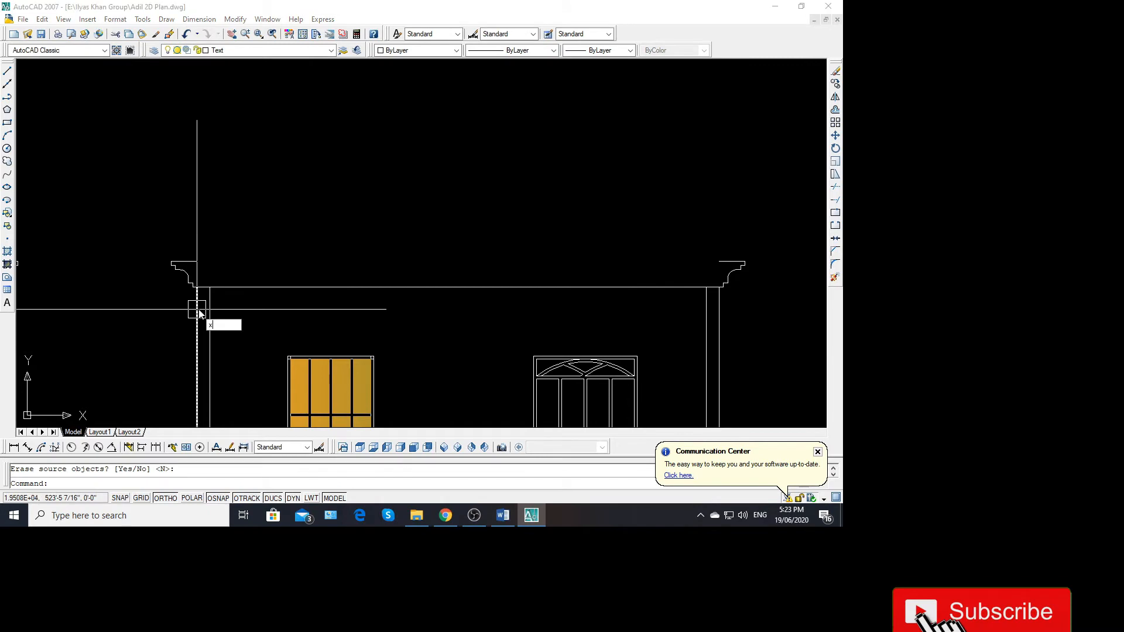
pyautogui.write('l')
pyautogui.press('Return')
pyautogui.scroll(5, 199, 305)
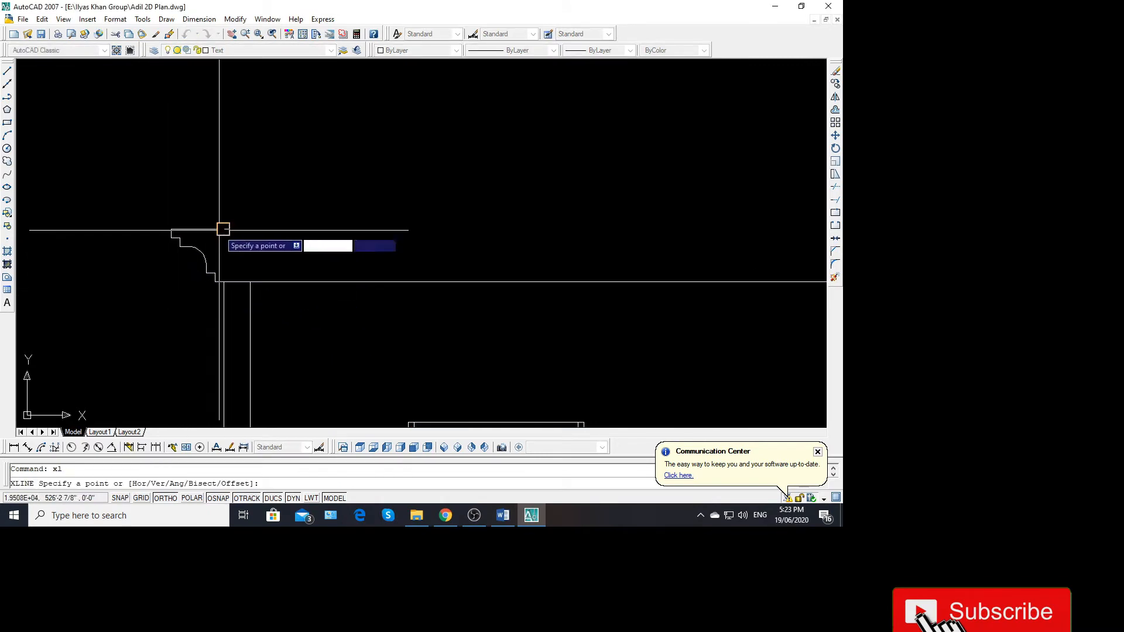
pyautogui.click(223, 229)
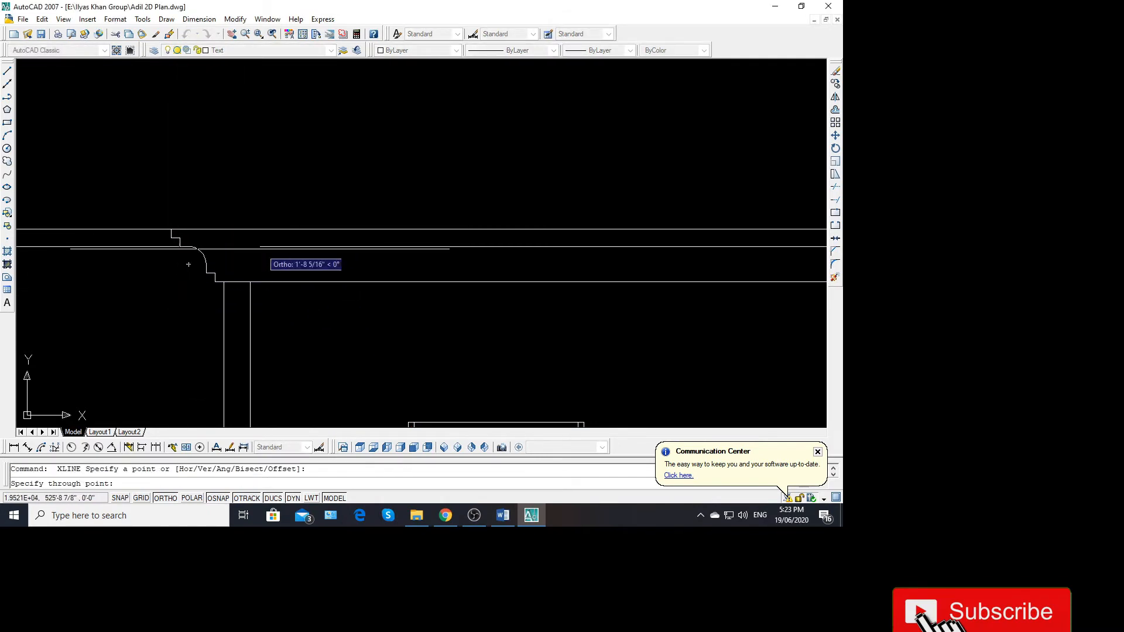
pyautogui.click(260, 248)
pyautogui.press('Return')
# Try a construction line from the second level of the door elevation's left cornice profile, and erase the slanted line
pyautogui.press('Return')
pyautogui.click(180, 238)
pyautogui.click(238, 246)
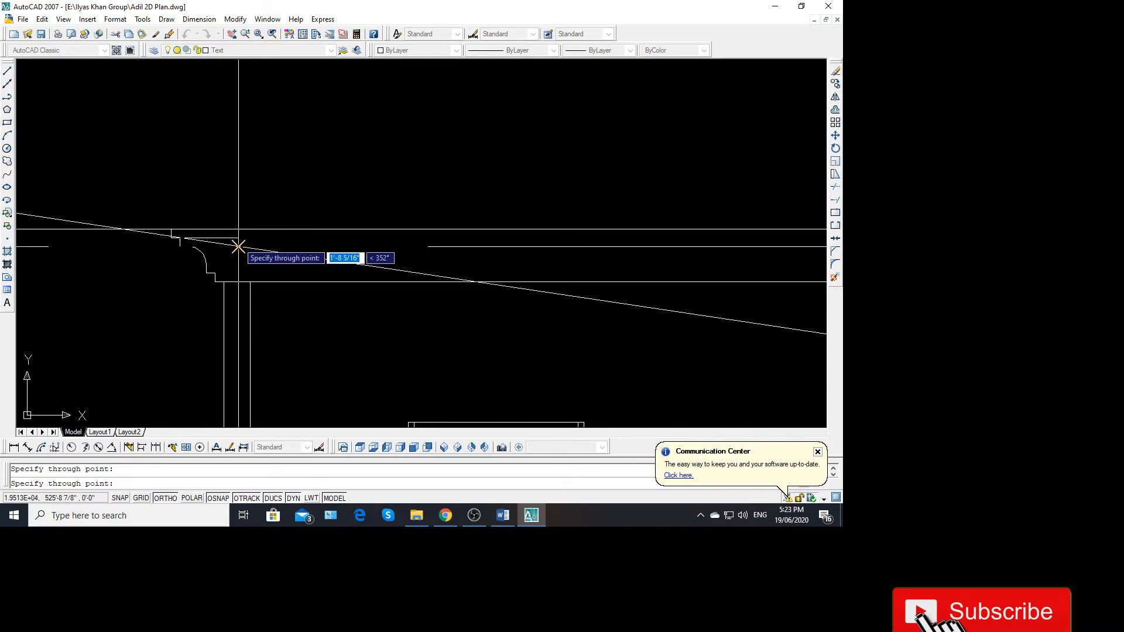
pyautogui.scroll(5, 238, 249)
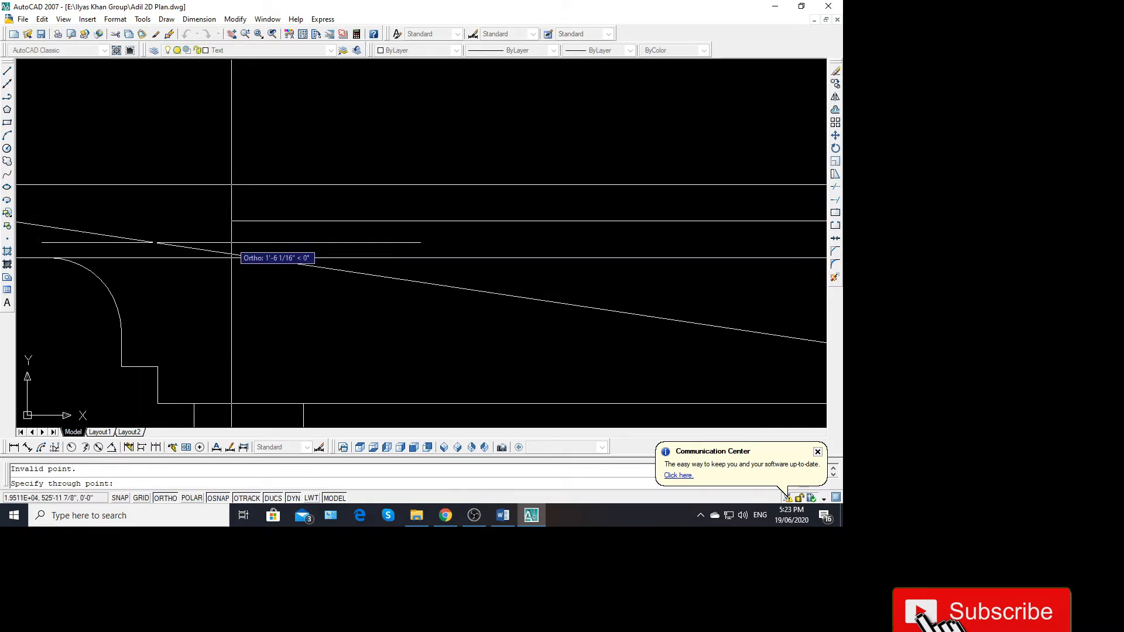
pyautogui.press('Escape')
pyautogui.click(235, 247)
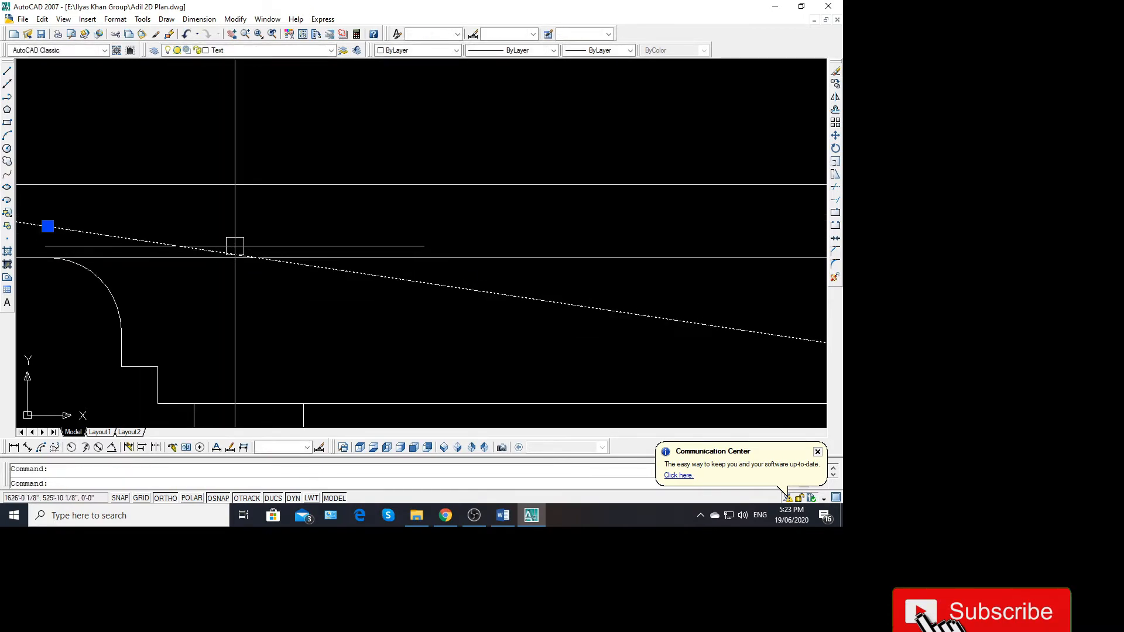
pyautogui.press('Delete')
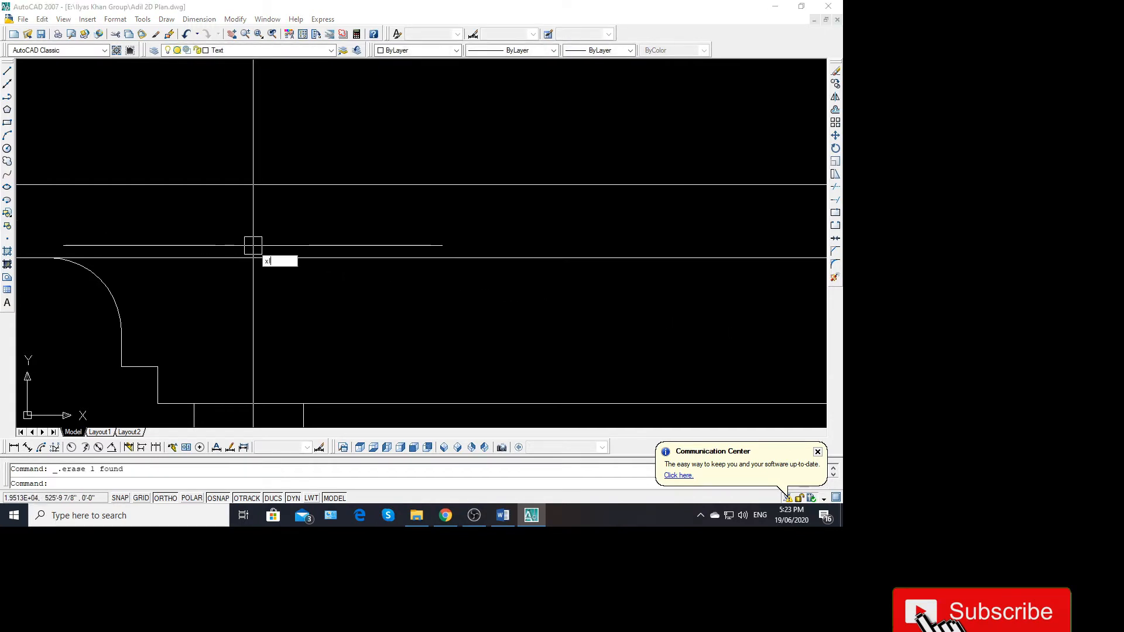
# Draw horizontal construction lines through the second level and the lowest ledge of the door elevation's left cornice profile
pyautogui.press('Return')
pyautogui.scroll(-2, 254, 245)
pyautogui.click(103, 230)
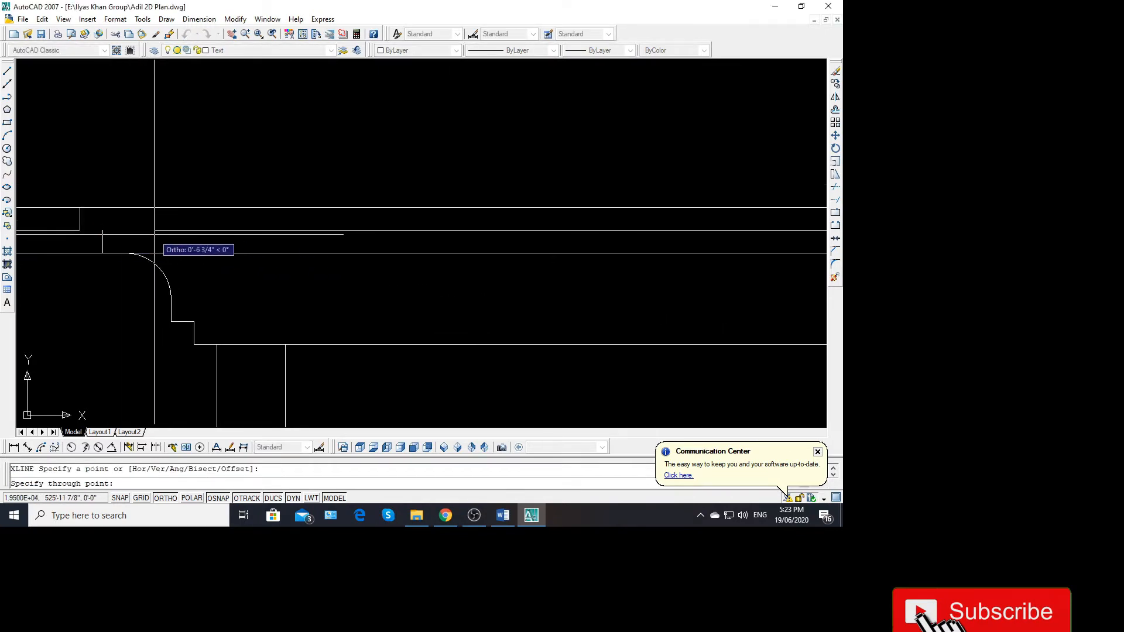
pyautogui.click(154, 234)
pyautogui.press('Return')
pyautogui.press('Return')
pyautogui.click(171, 321)
pyautogui.click(267, 318)
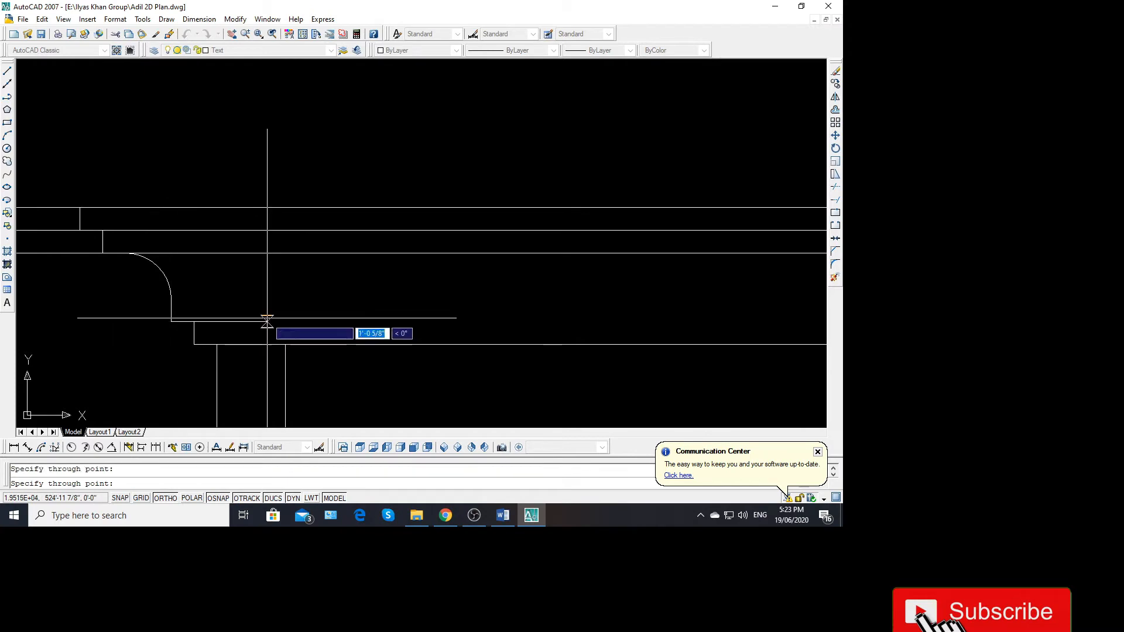
# Trim the horizontal construction lines that extend beyond the left end of the door elevation's cornice
pyautogui.press('Return')
pyautogui.press('Escape')
pyautogui.scroll(-4, 180, 348)
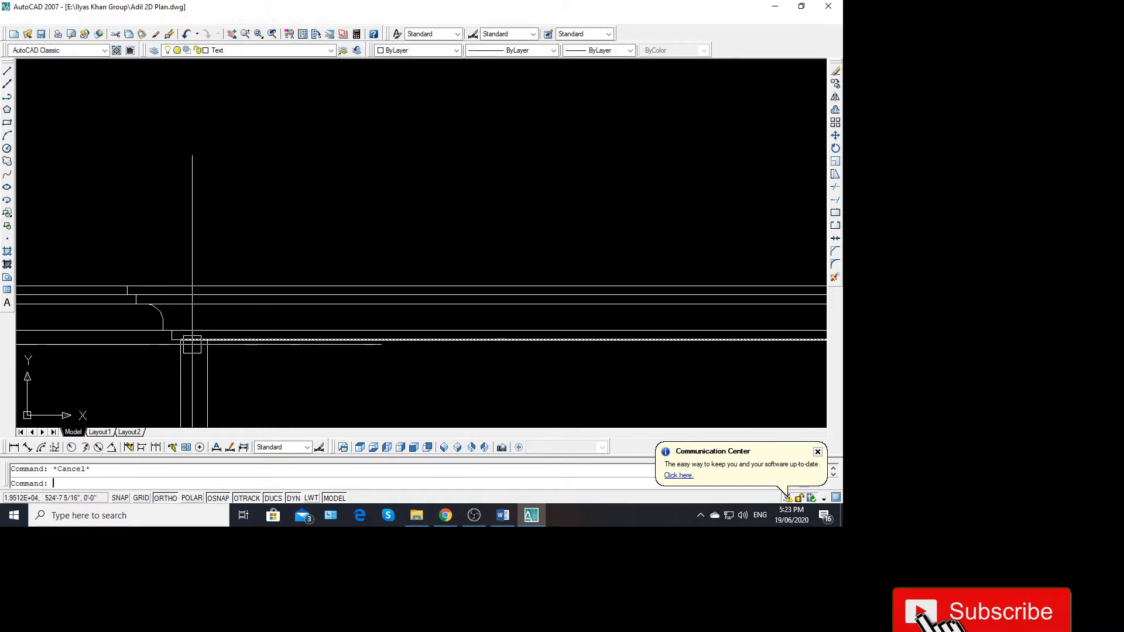
pyautogui.write('tr')
pyautogui.press('Return')
pyautogui.press('Return')
pyautogui.click(92, 338)
pyautogui.click(73, 273)
pyautogui.click(52, 348)
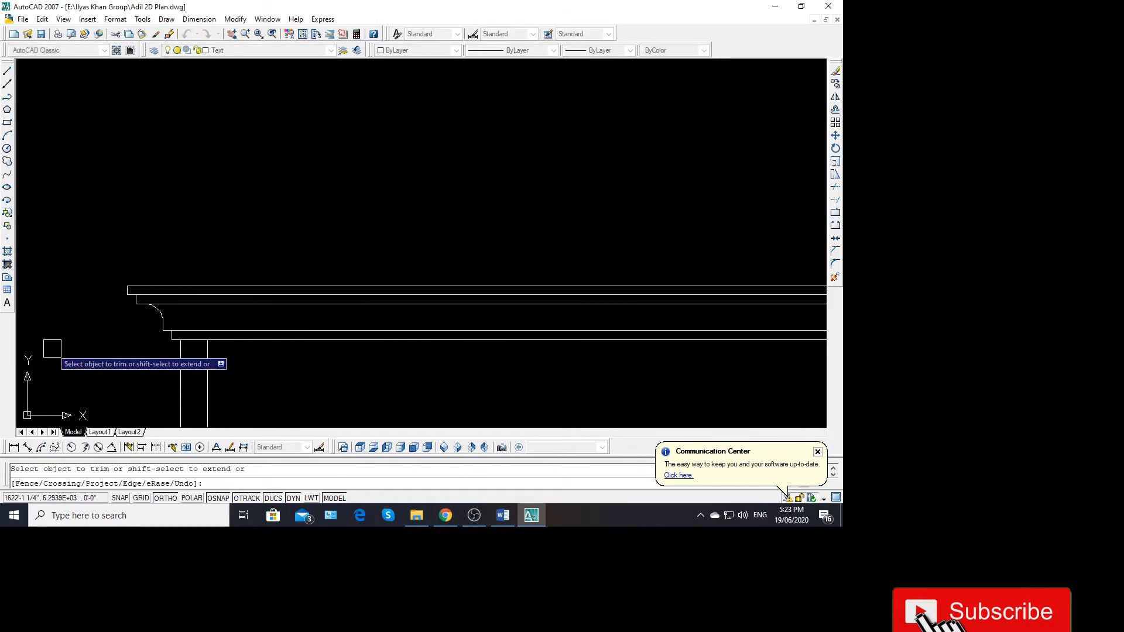
# Trim the horizontal construction lines that extend beyond the right end of the door elevation's cornice
pyautogui.scroll(-6, 124, 326)
pyautogui.click(471, 357)
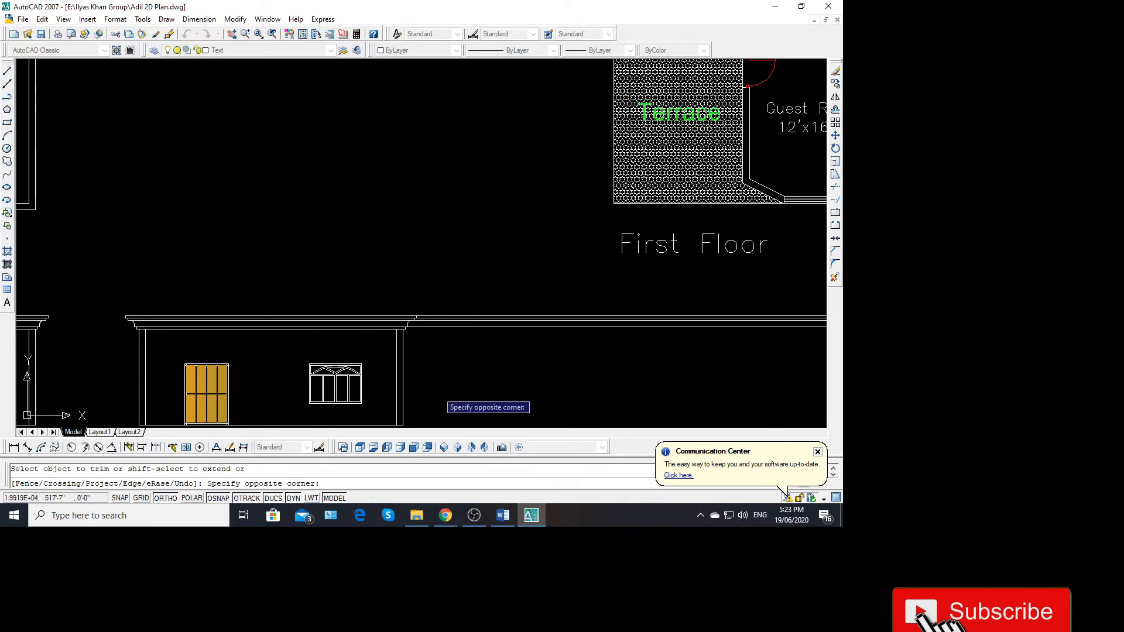
pyautogui.scroll(-5, 450, 357)
pyautogui.scroll(2, 220, 313)
pyautogui.scroll(-3, 404, 340)
pyautogui.press('Escape')
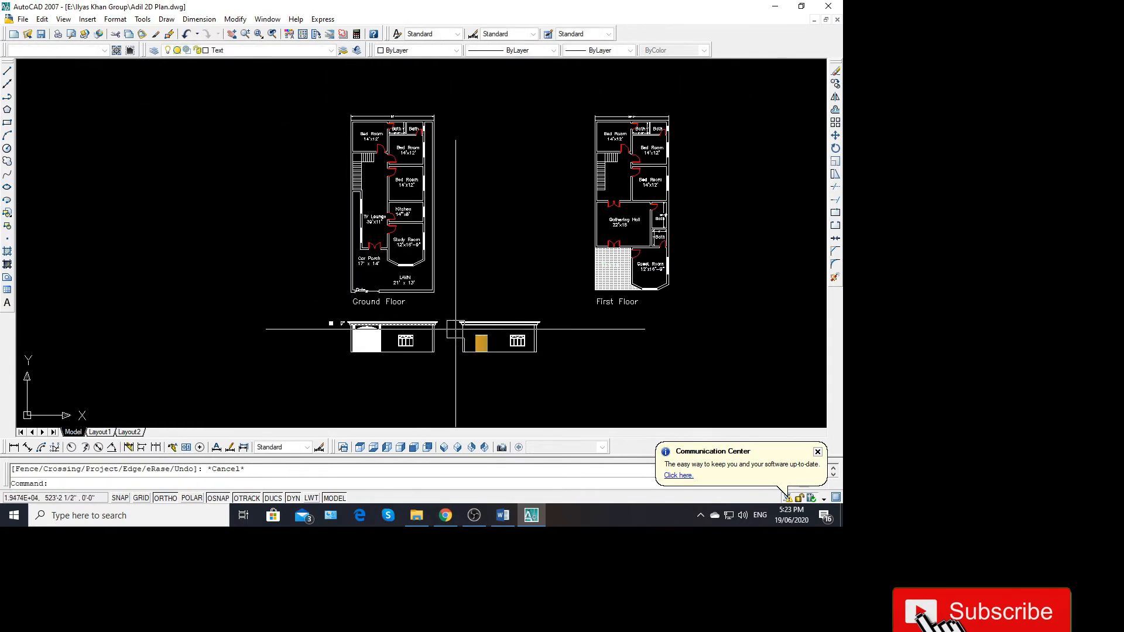
# Move both elevations and the spare cornice profile sketches horizontally into the empty area right of the First Floor plan
pyautogui.scroll(5, 463, 351)
pyautogui.moveTo(441, 307); pyautogui.dragTo(447, 297, button='middle')
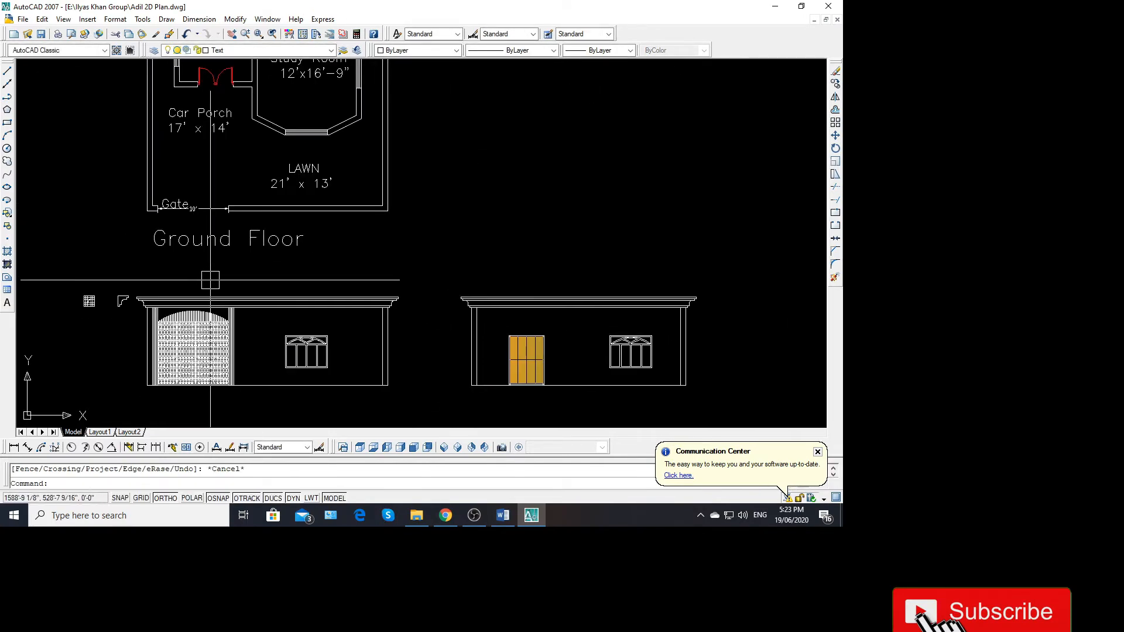
pyautogui.scroll(-2, 149, 291)
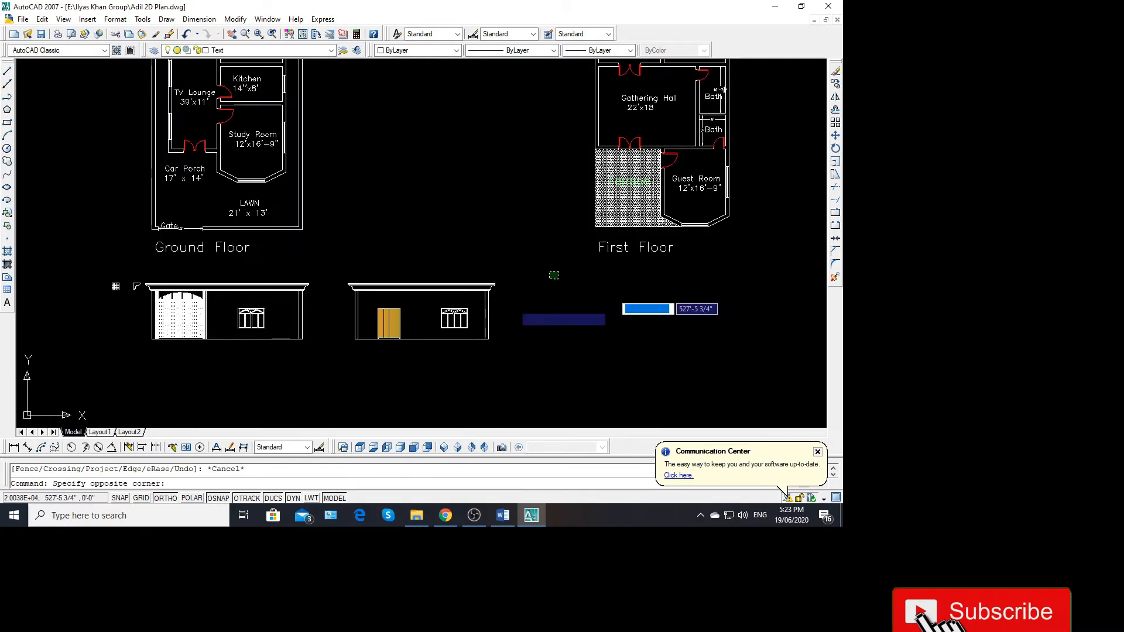
pyautogui.click(606, 270)
pyautogui.click(86, 363)
pyautogui.write('m')
pyautogui.press('Return')
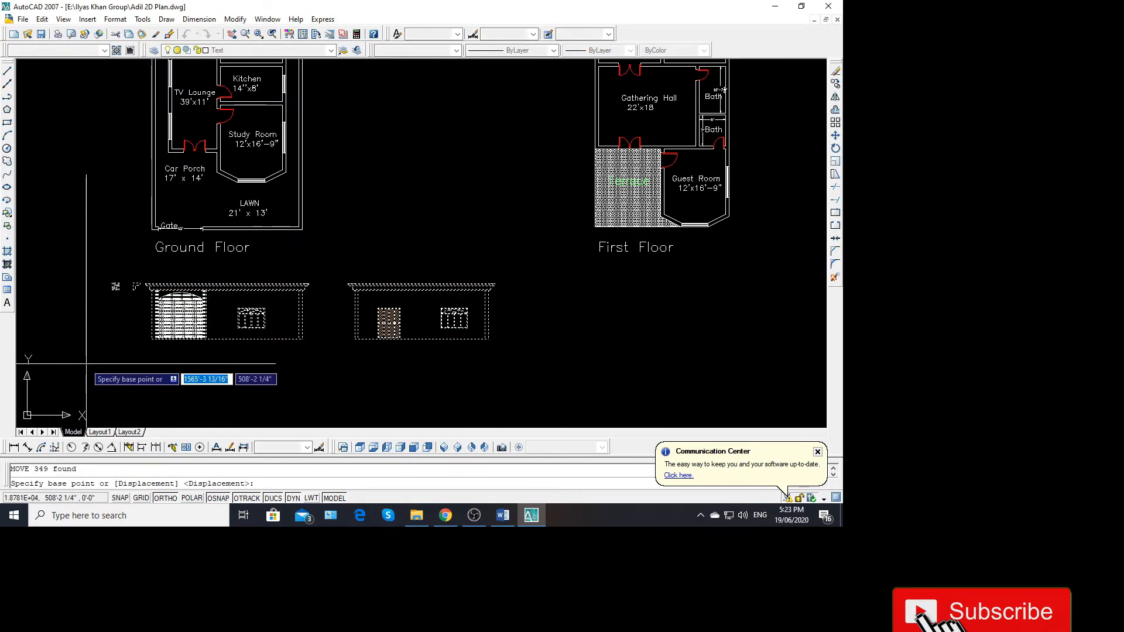
pyautogui.click(106, 365)
pyautogui.scroll(-3, 56, 369)
pyautogui.click(278, 381)
pyautogui.press('Escape')
pyautogui.scroll(4, 335, 353)
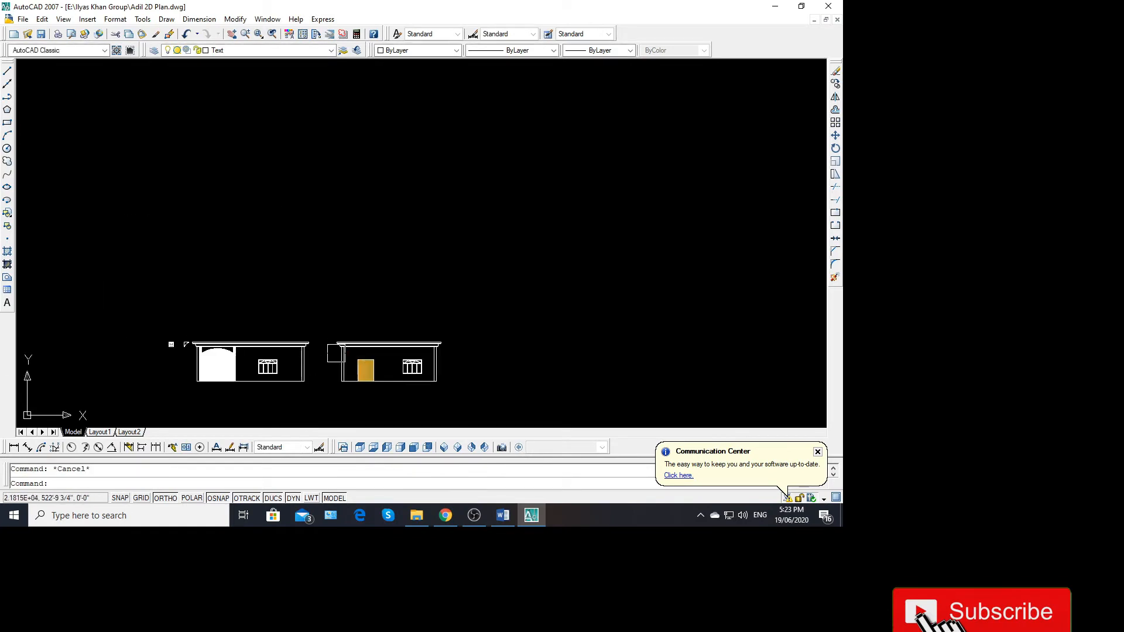
pyautogui.scroll(3, 148, 359)
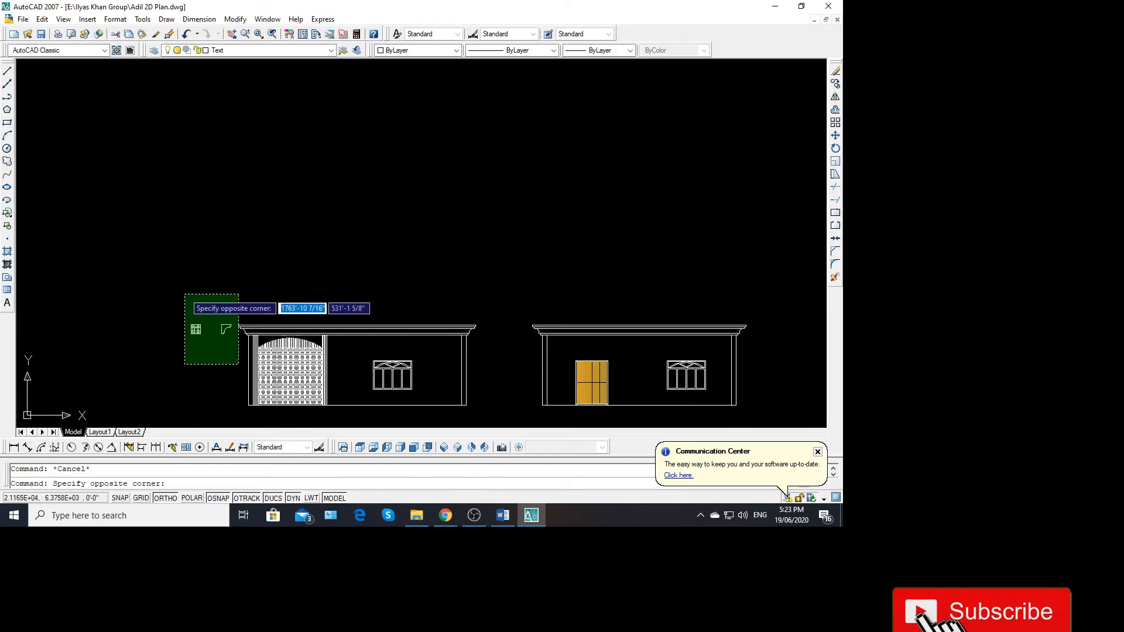
pyautogui.click(169, 284)
pyautogui.press('Escape')
pyautogui.scroll(5, 248, 320)
pyautogui.click(206, 308)
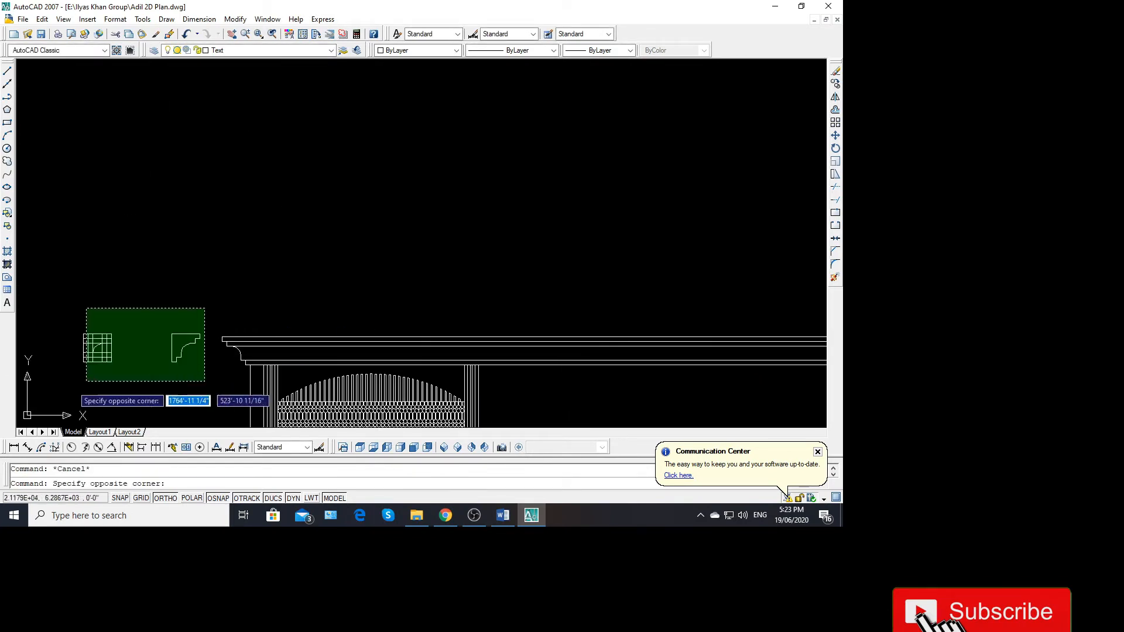
pyautogui.click(46, 383)
pyautogui.write('m')
pyautogui.press('Return')
pyautogui.click(177, 387)
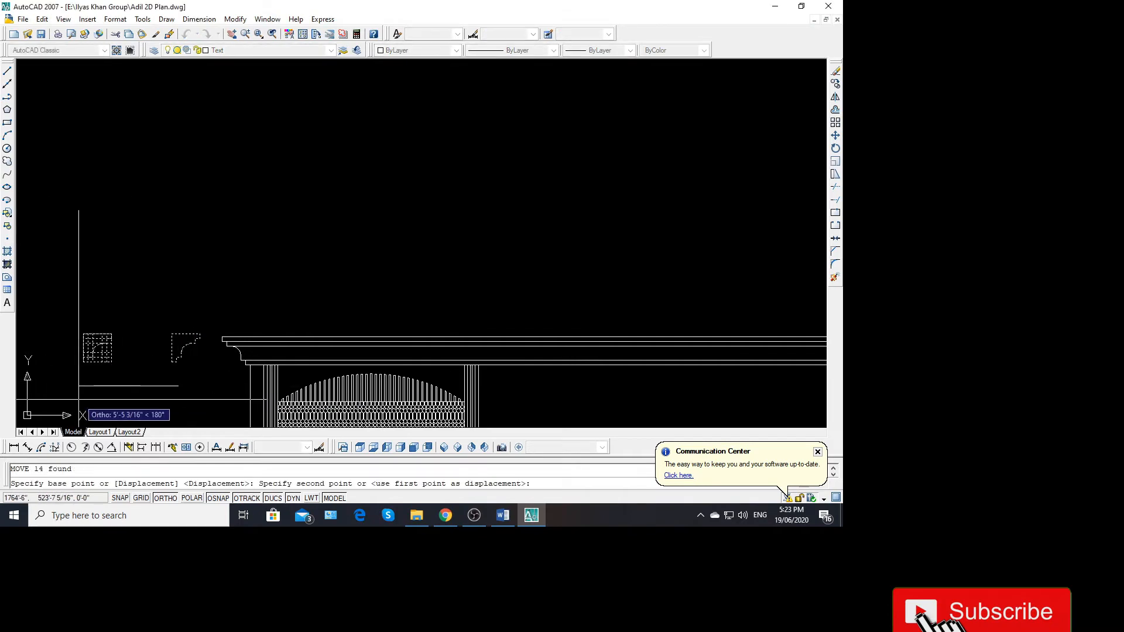
pyautogui.press('Escape')
# Move the two spare cornice profile sketches horizontally to the left, farther away from the gate elevation
pyautogui.click(213, 404)
pyautogui.click(74, 280)
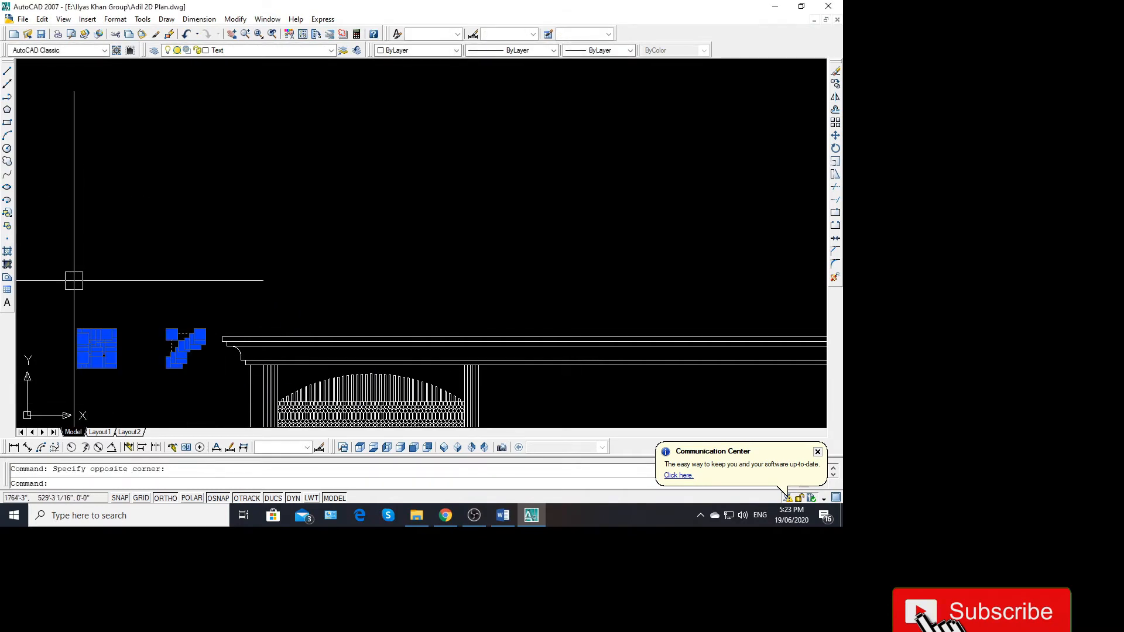
pyautogui.write('m')
pyautogui.press('Return')
pyautogui.click(176, 389)
pyautogui.click(38, 381)
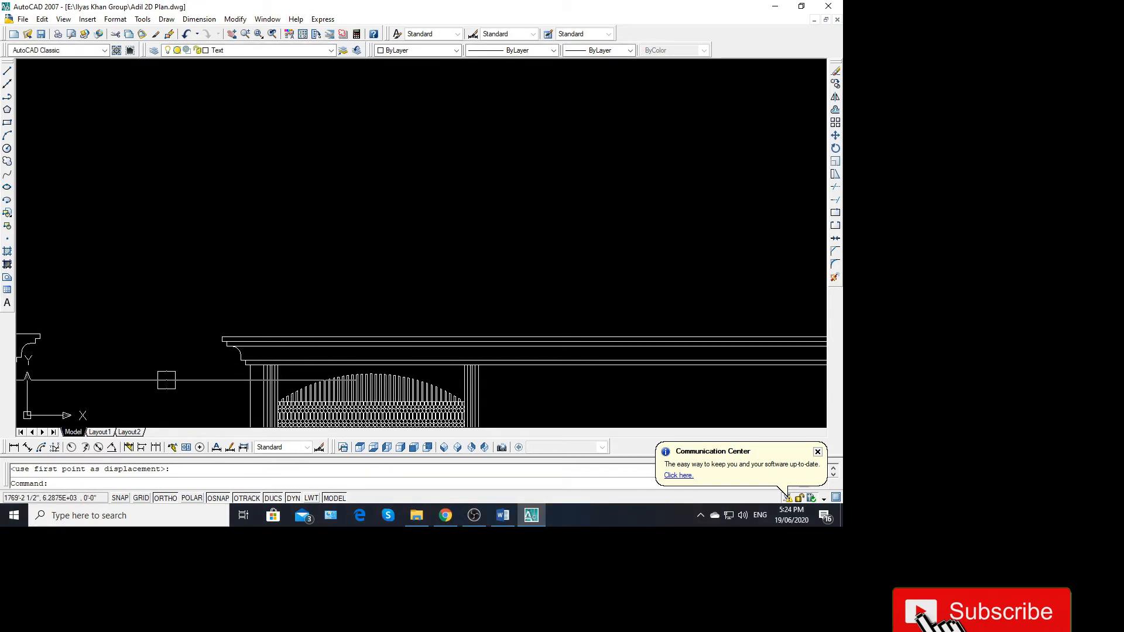
# Draw a 4' vertical line up from the gate elevation's cornice above the left wall edge, and a horizontal line from its top across to the right wall
pyautogui.scroll(-3, 166, 380)
pyautogui.scroll(6, 198, 331)
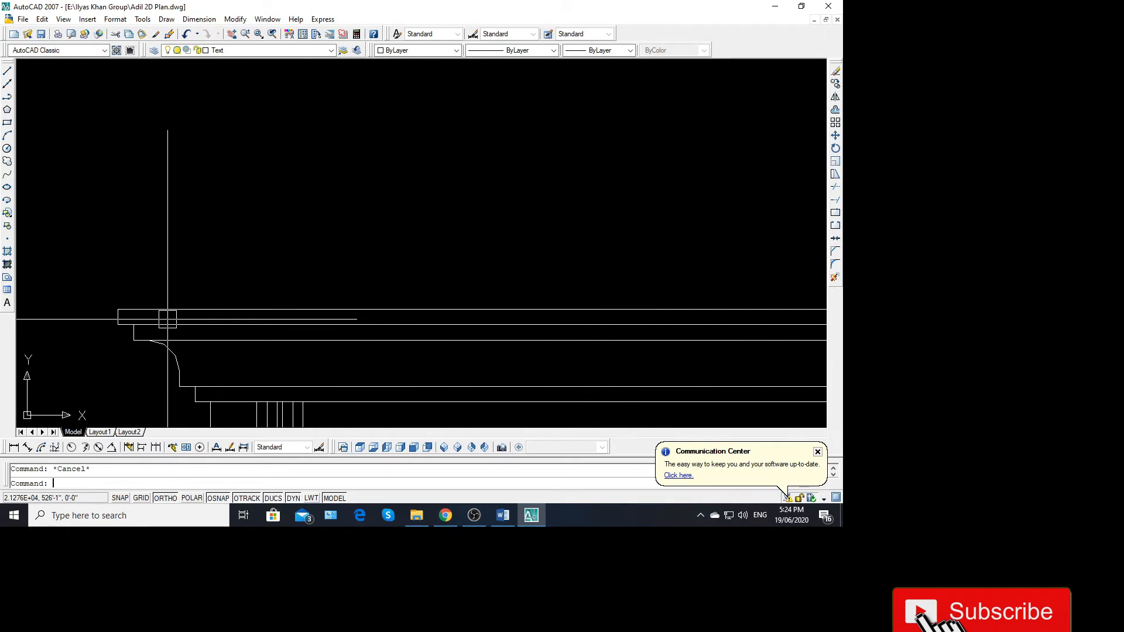
pyautogui.write('l')
pyautogui.press('Return')
pyautogui.scroll(-2, 195, 363)
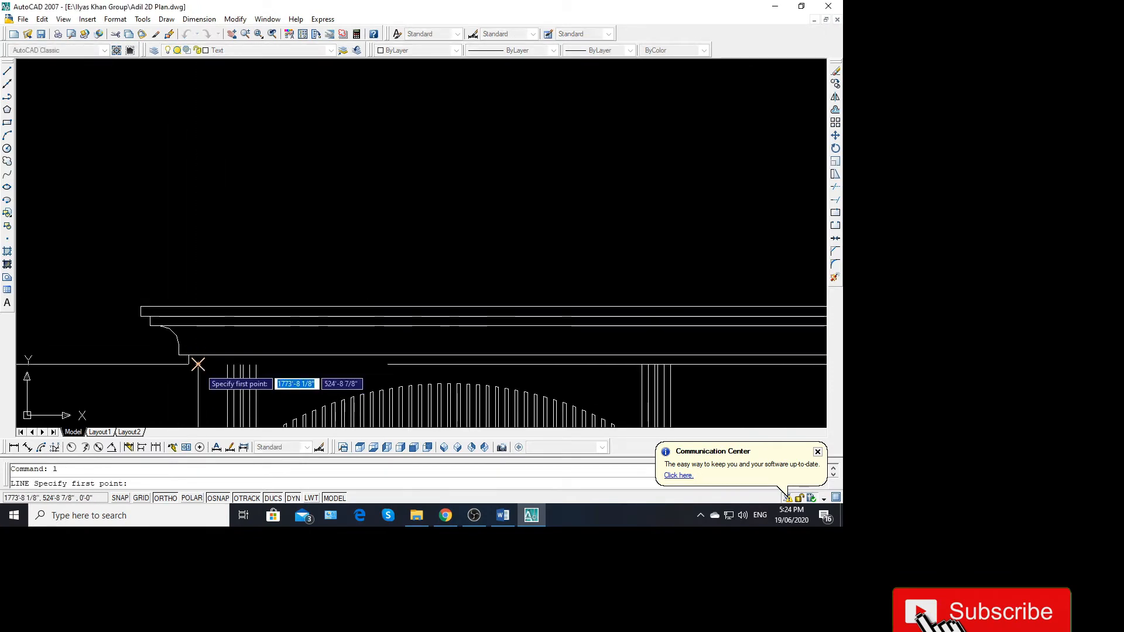
pyautogui.click(198, 306)
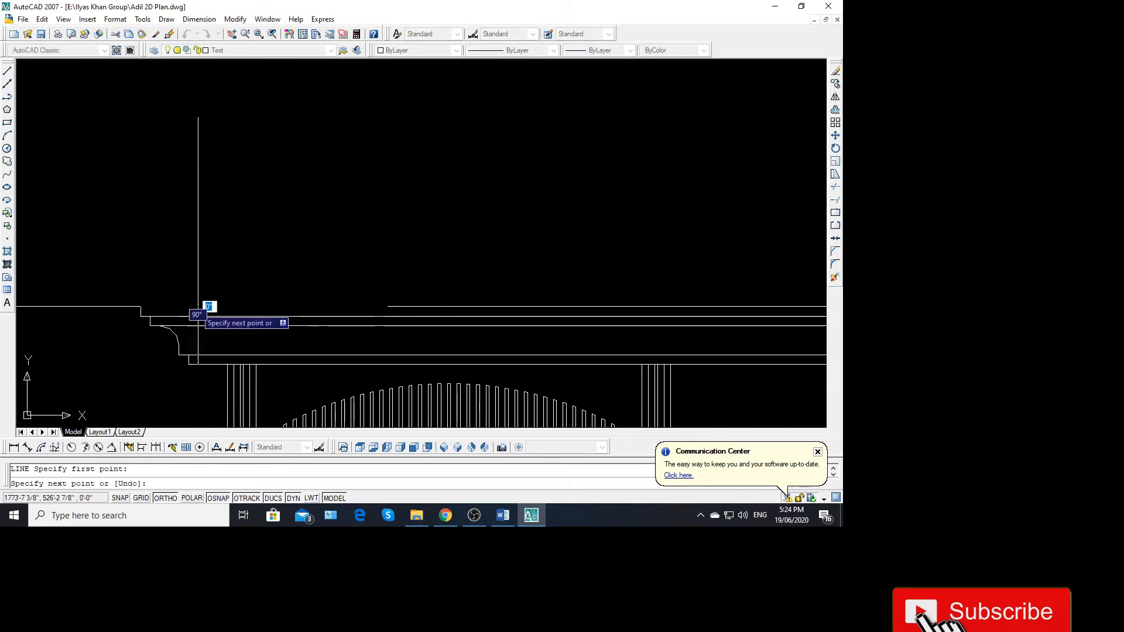
pyautogui.write('4')
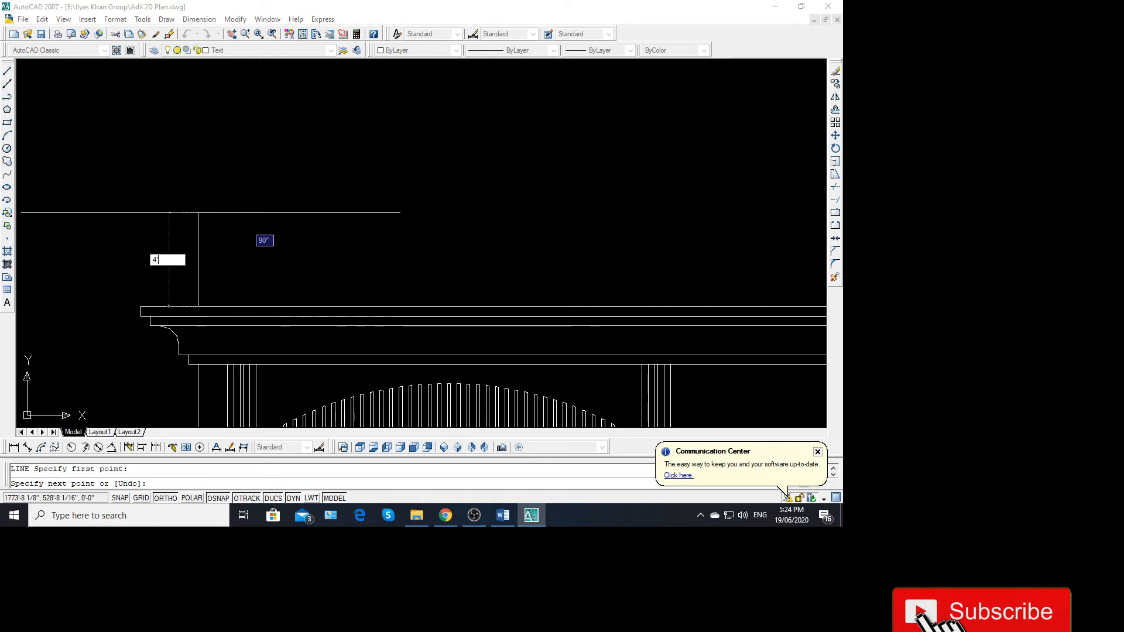
pyautogui.scroll(-3, 216, 202)
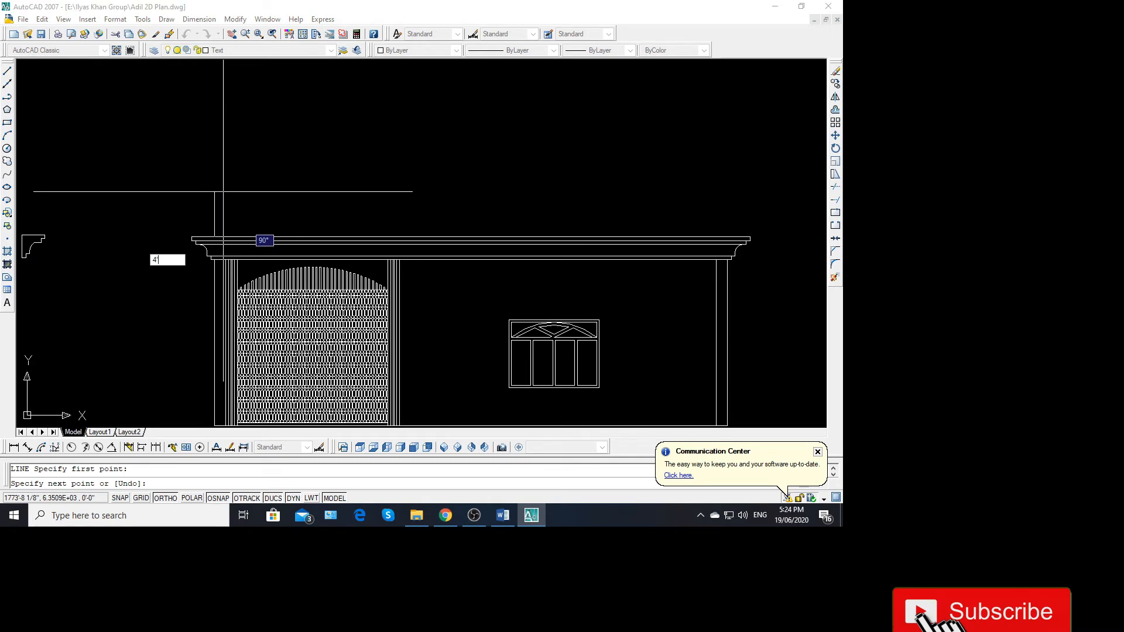
pyautogui.press('Return')
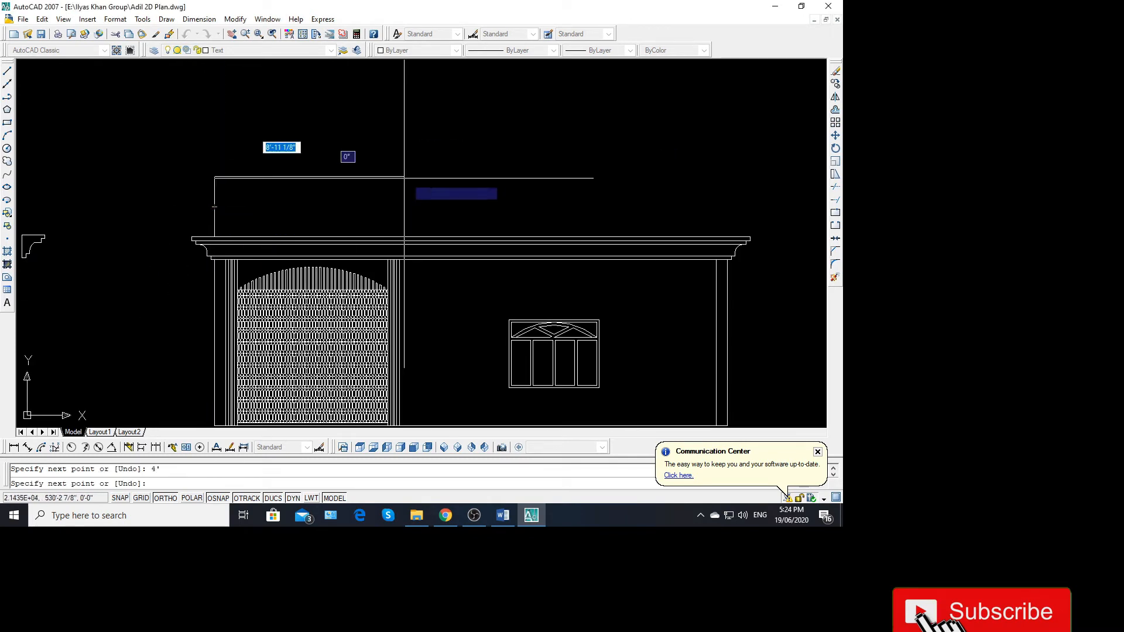
pyautogui.click(718, 176)
pyautogui.press('Return')
# Close the parapet outline with a vertical line above the right wall's inner edge, and trim the overhanging ends at its upper corner
pyautogui.scroll(2, 726, 248)
pyautogui.press('Return')
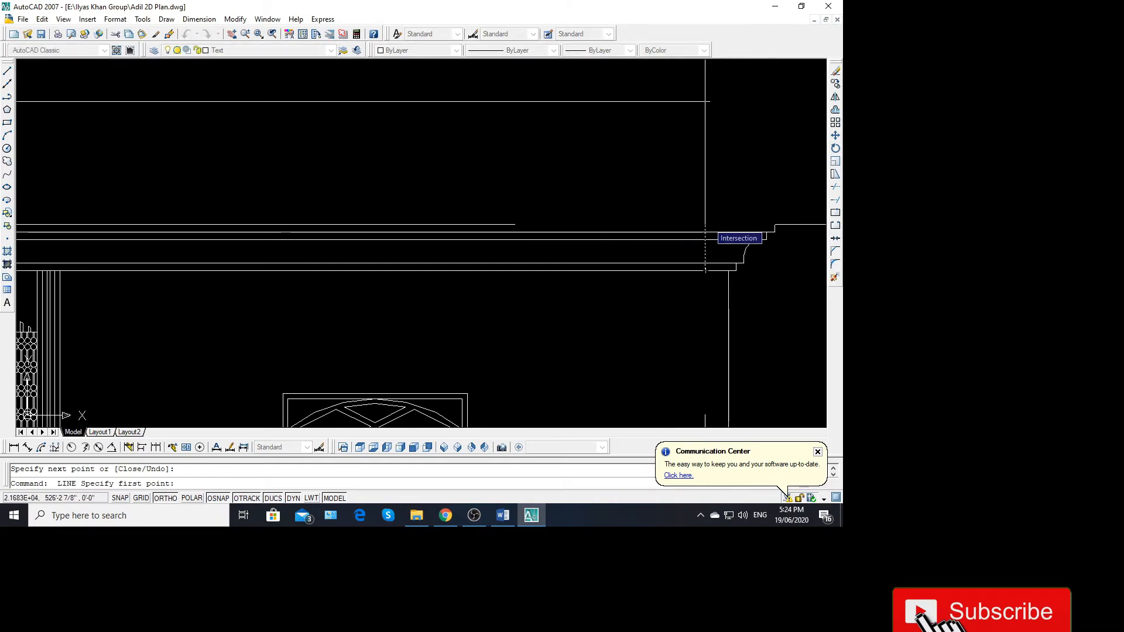
pyautogui.press('Escape')
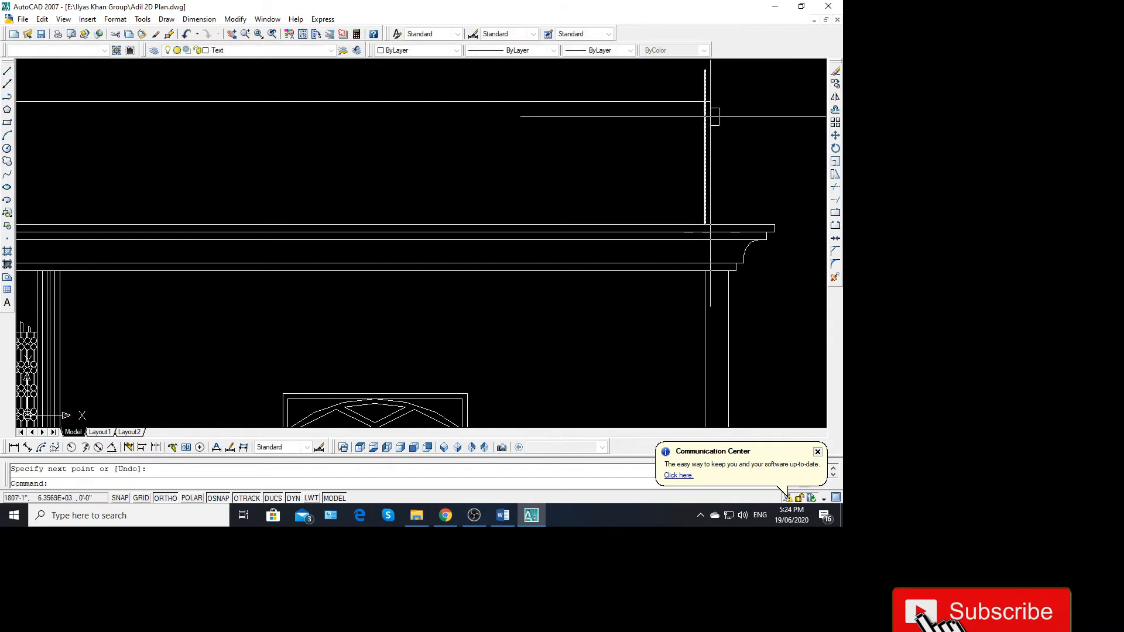
pyautogui.moveTo(711, 117); pyautogui.dragTo(629, 207, button='middle')
pyautogui.scroll(3, 615, 194)
pyautogui.write('tr')
pyautogui.press('space')
pyautogui.press('space')
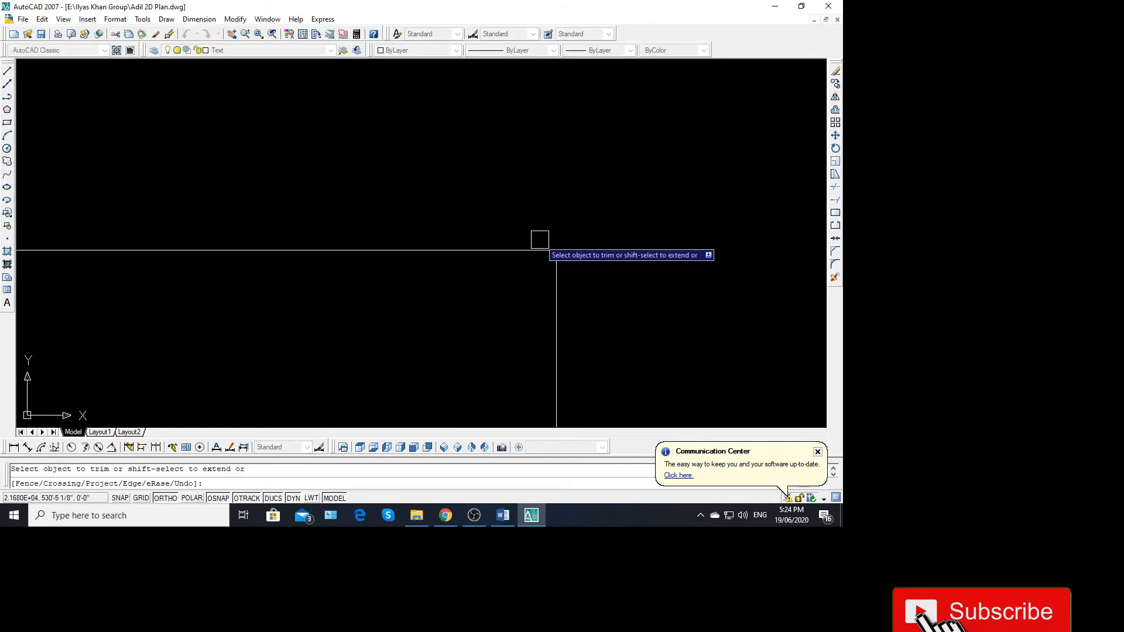
pyautogui.scroll(-3, 551, 248)
pyautogui.press('Escape')
pyautogui.scroll(2, 679, 260)
# Move the whole door elevation by its base line's midpoint onto the midpoint of the gate elevation's cornice top
pyautogui.click(753, 213)
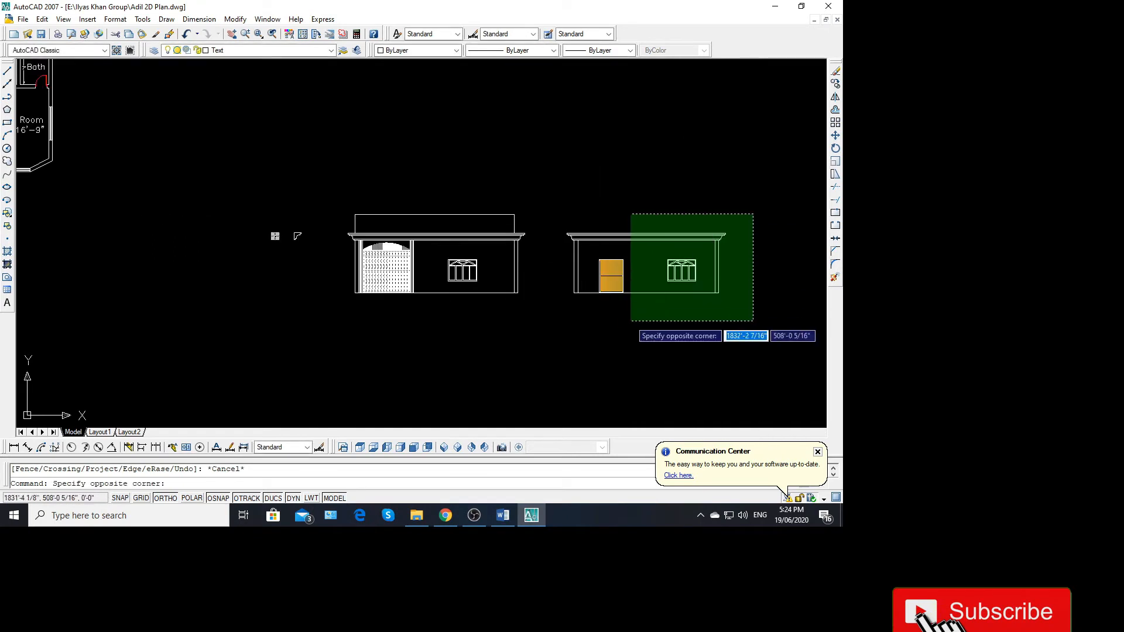
pyautogui.click(551, 338)
pyautogui.write('m')
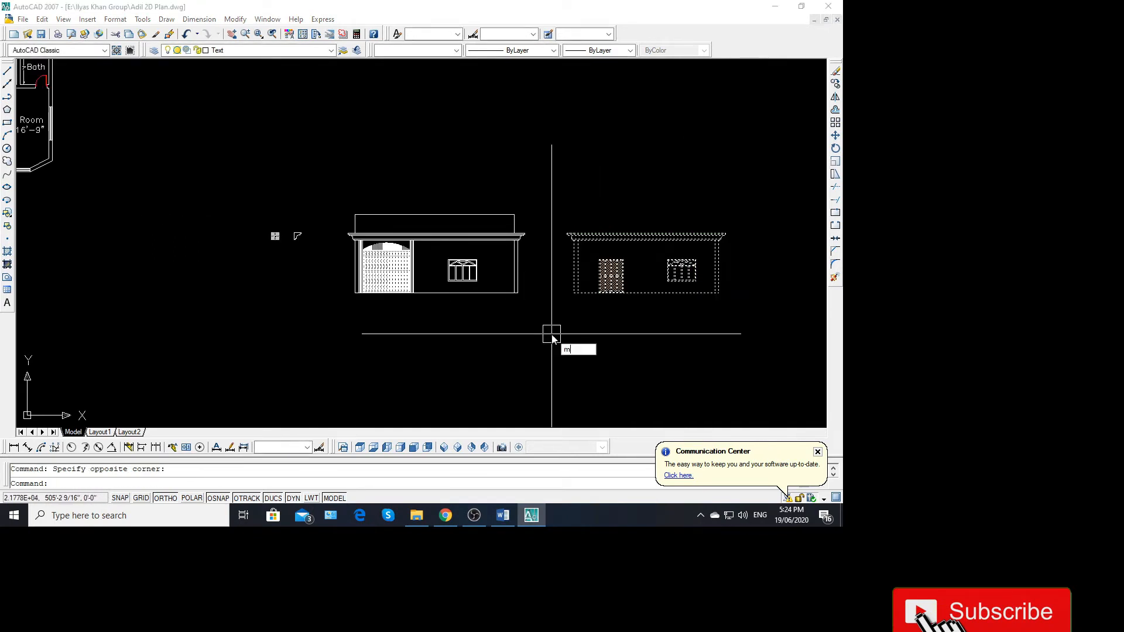
pyautogui.press('Return')
pyautogui.scroll(3, 714, 299)
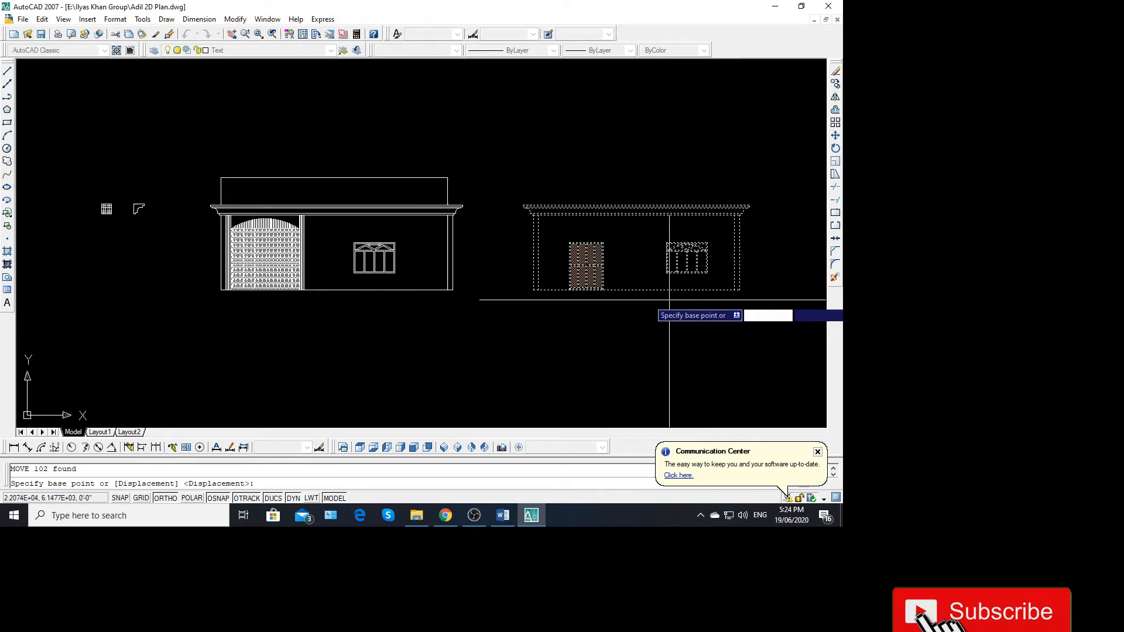
pyautogui.click(623, 285)
pyautogui.scroll(-5, 647, 296)
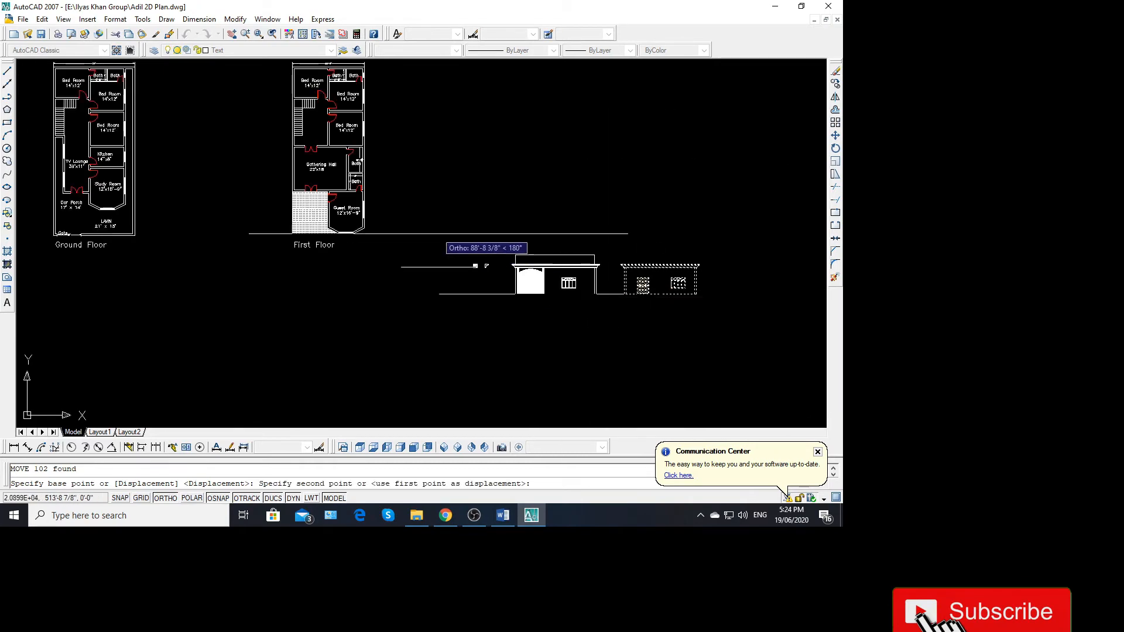
pyautogui.scroll(2, 547, 305)
pyautogui.scroll(6, 547, 305)
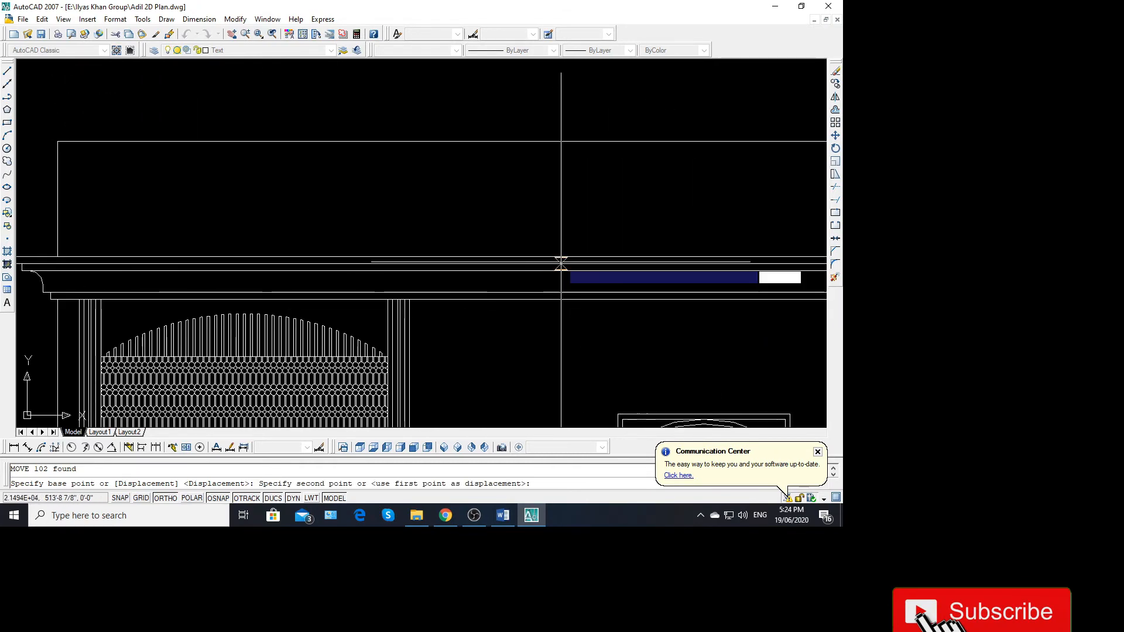
pyautogui.click(542, 256)
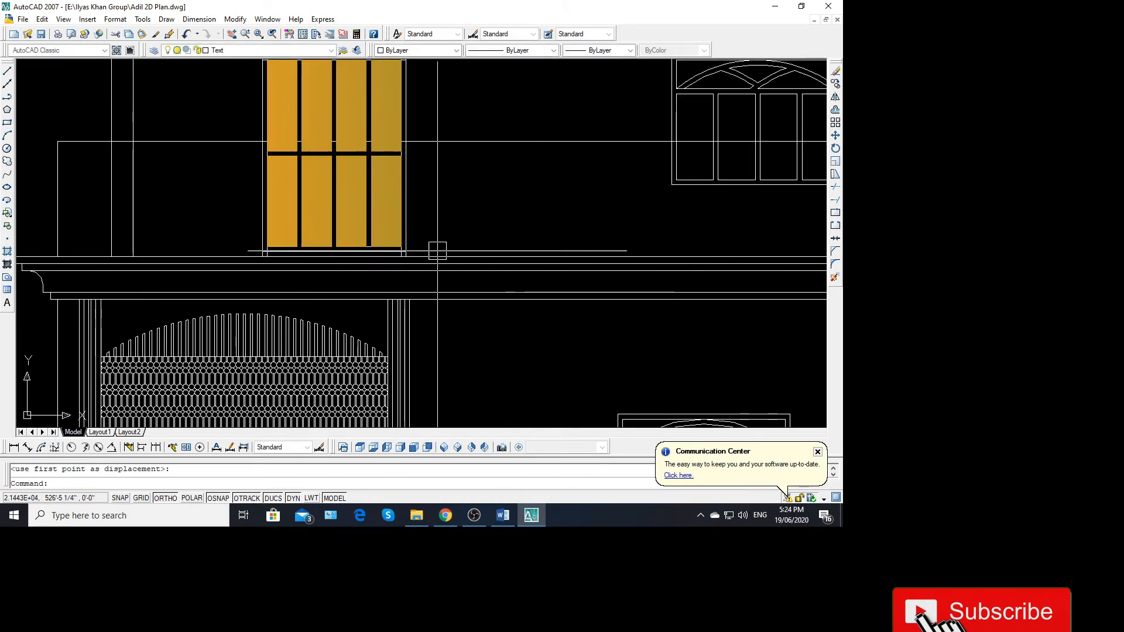
pyautogui.scroll(-4, 437, 251)
pyautogui.press('Escape')
pyautogui.scroll(3, 358, 225)
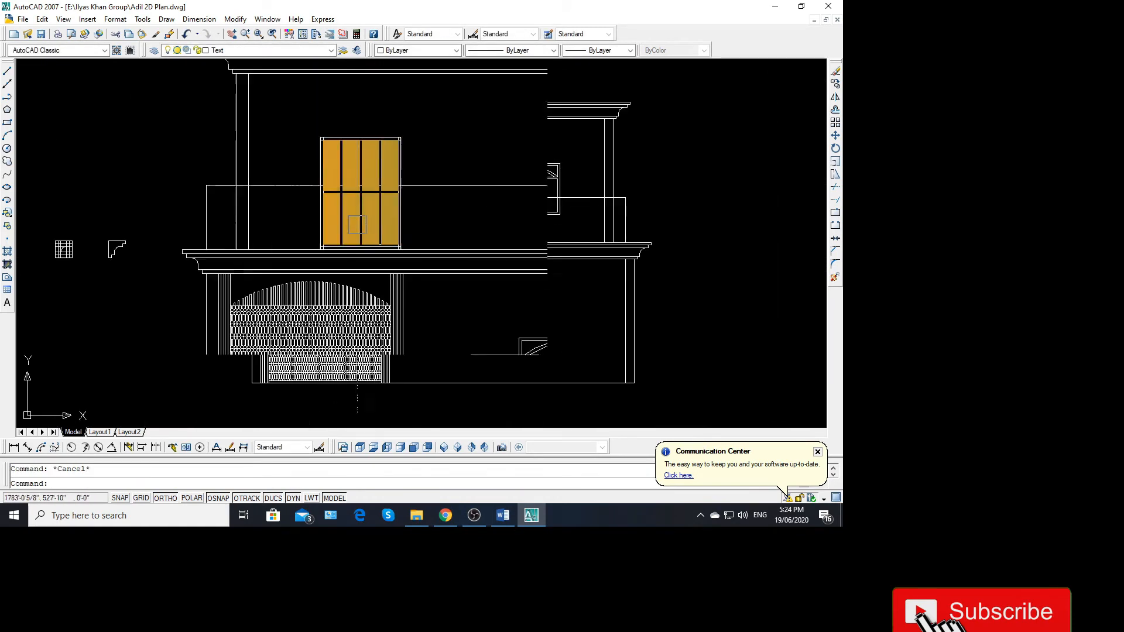
# Trim the side frame lines of the upper-floor door between the parapet line and the cornice
pyautogui.write('tr')
pyautogui.press('Return')
pyautogui.press('Return')
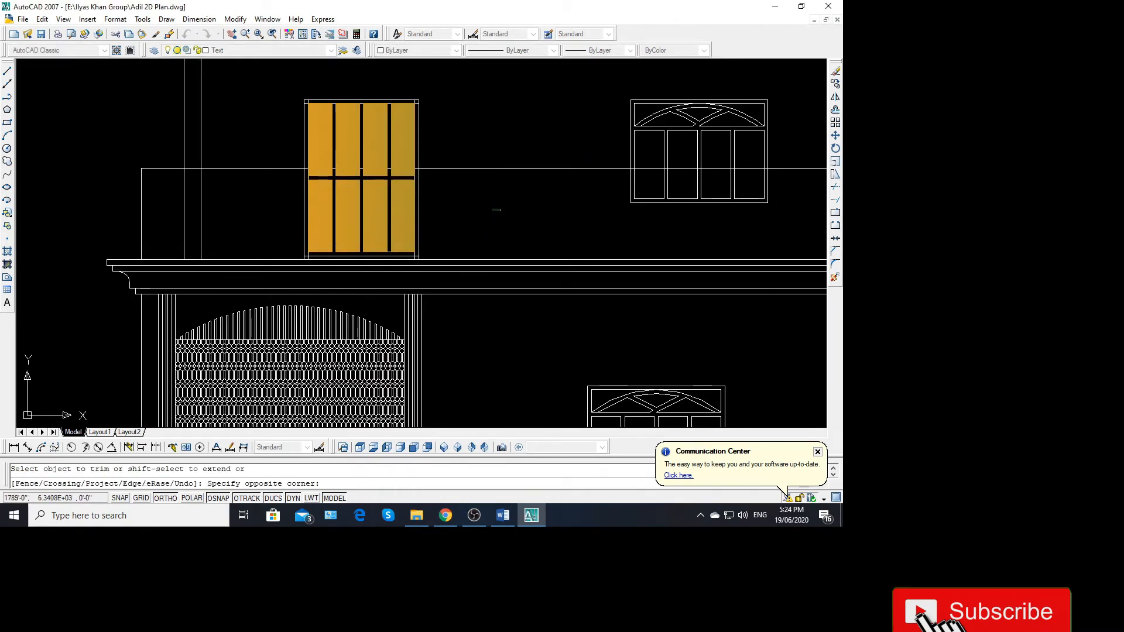
pyautogui.press('Escape')
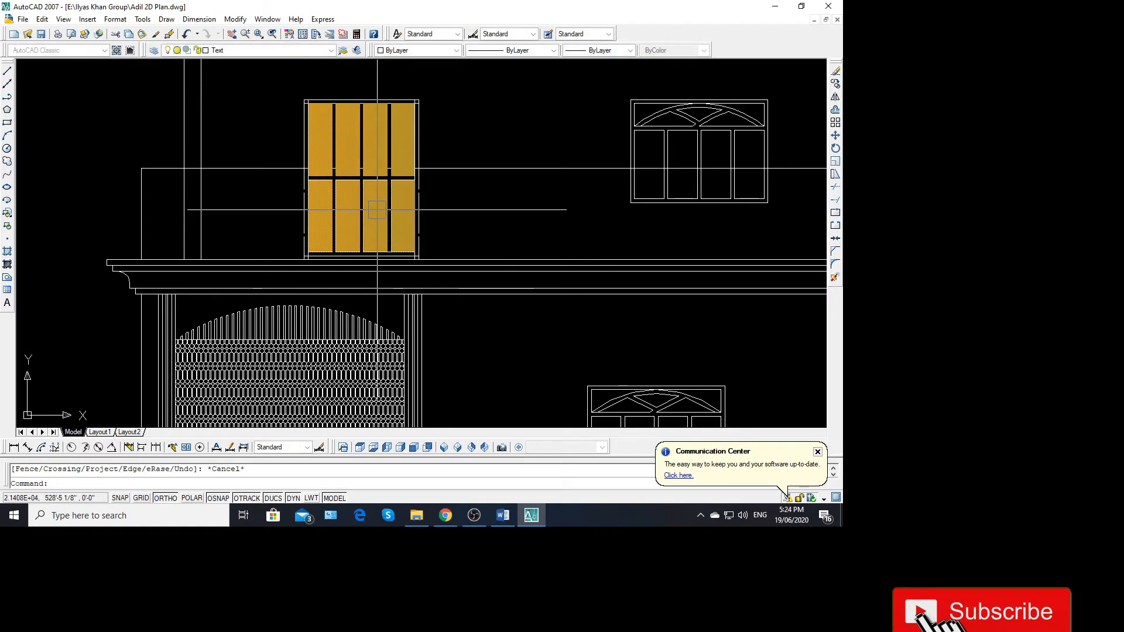
# Try to explode the upper door's orange hatch, and delete the hatch together with the lower panel lines
pyautogui.click(378, 209)
pyautogui.click(441, 228)
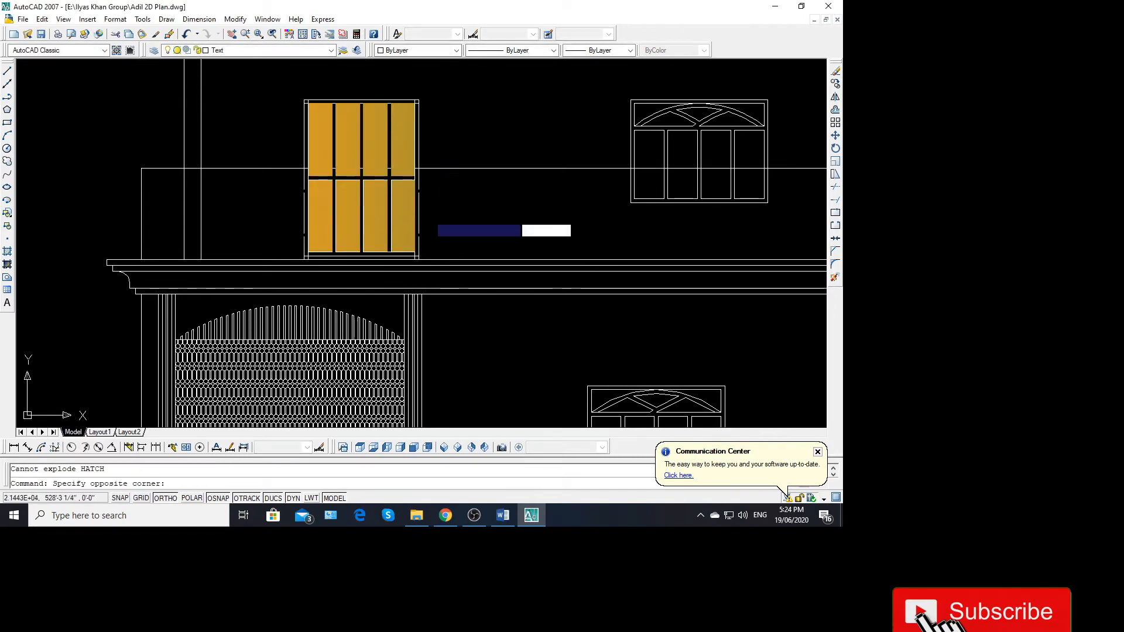
pyautogui.click(295, 215)
pyautogui.press('Delete')
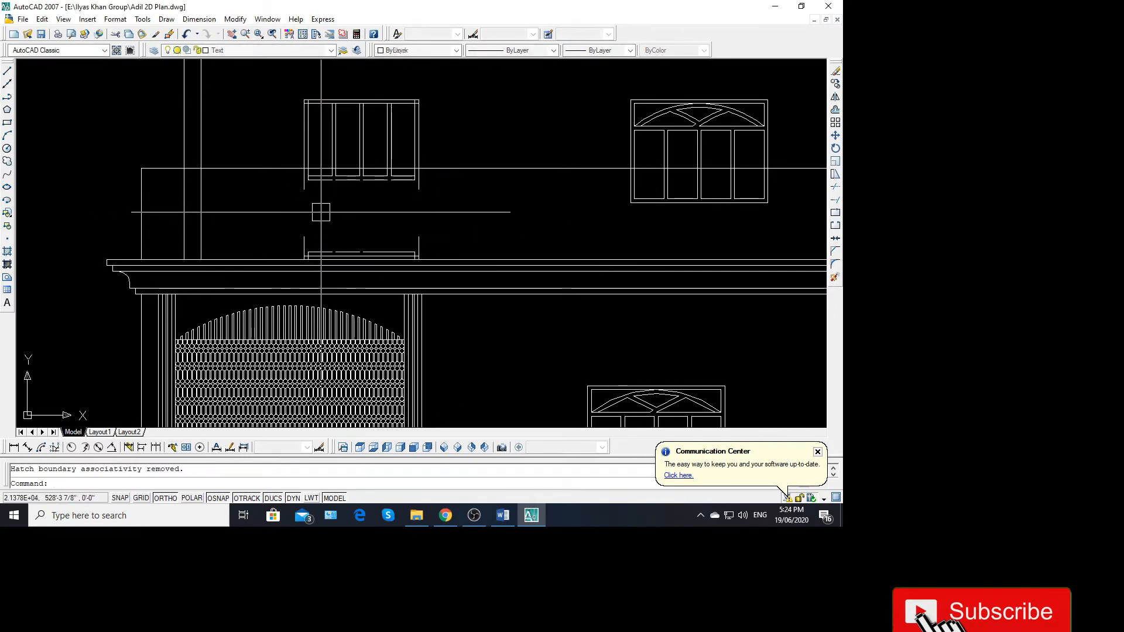
# Trim the outer and inner side frame lines of the upper-floor door just below the parapet line
pyautogui.scroll(3, 308, 185)
pyautogui.write('tr')
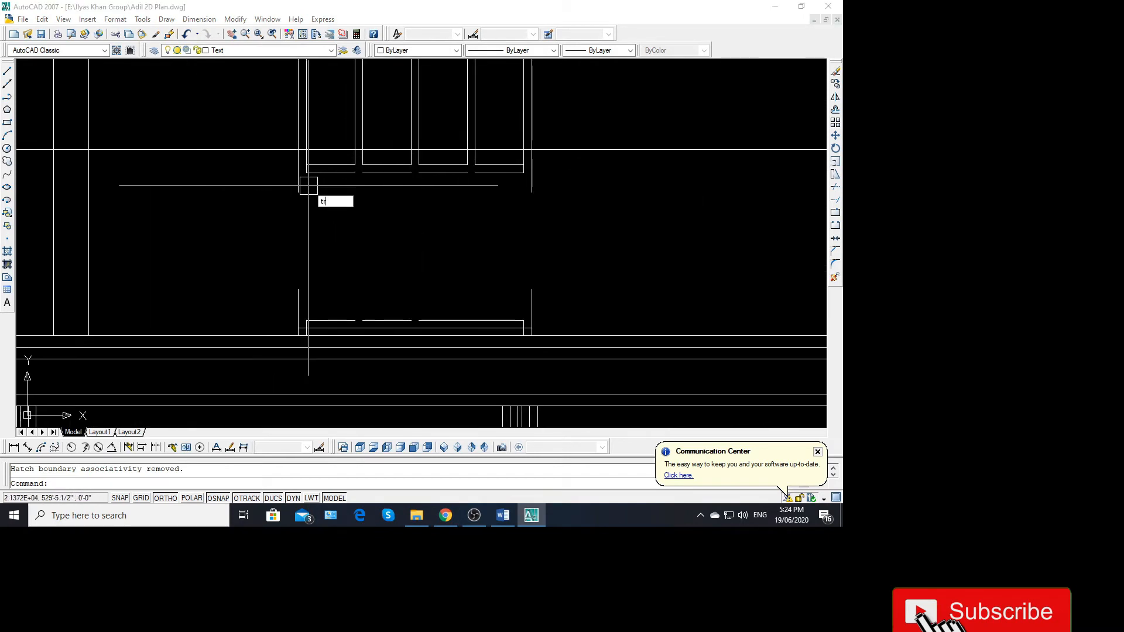
pyautogui.press('Return')
pyautogui.press('Return')
pyautogui.click(289, 161)
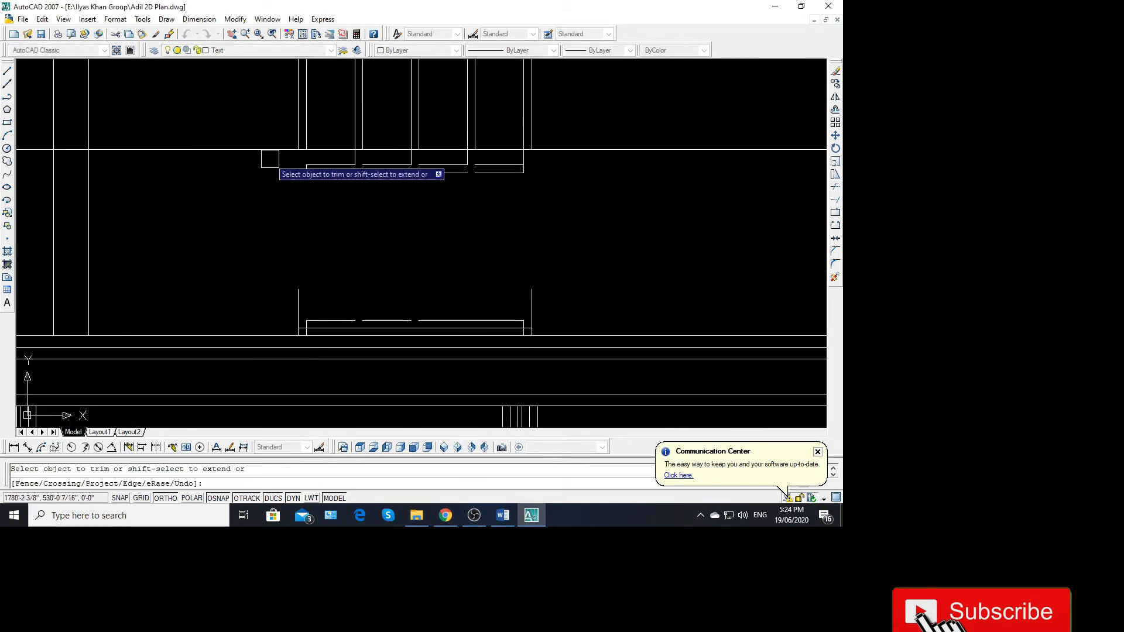
pyautogui.press('Escape')
# Delete the bottom line segment under the first panel of the upper-floor door
pyautogui.click(556, 188)
pyautogui.click(299, 158)
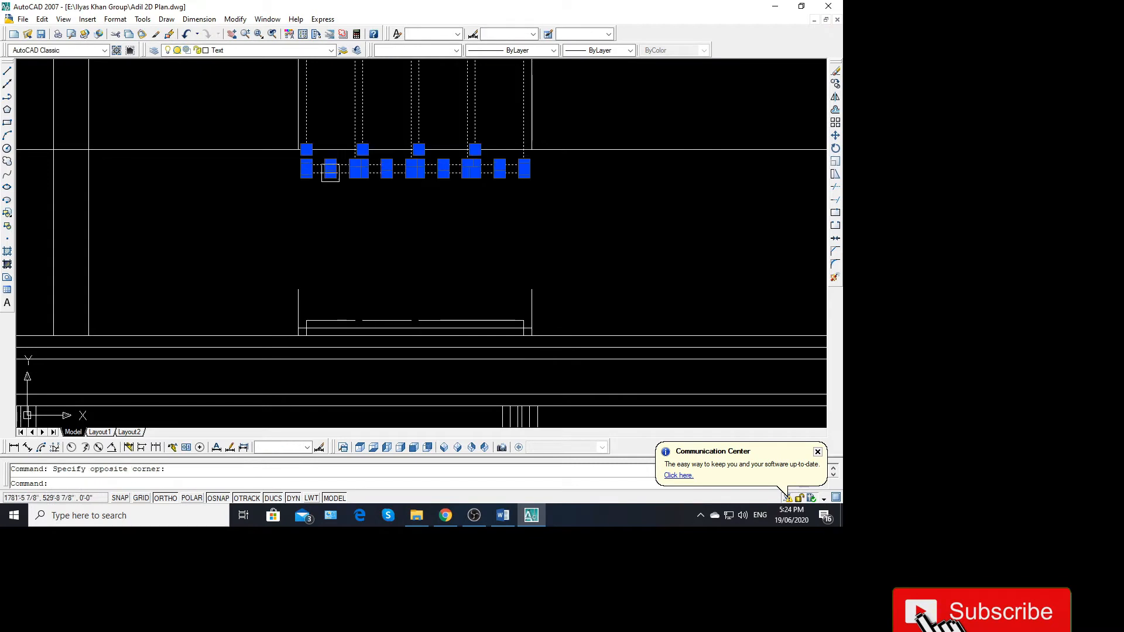
pyautogui.press('Escape')
pyautogui.click(337, 173)
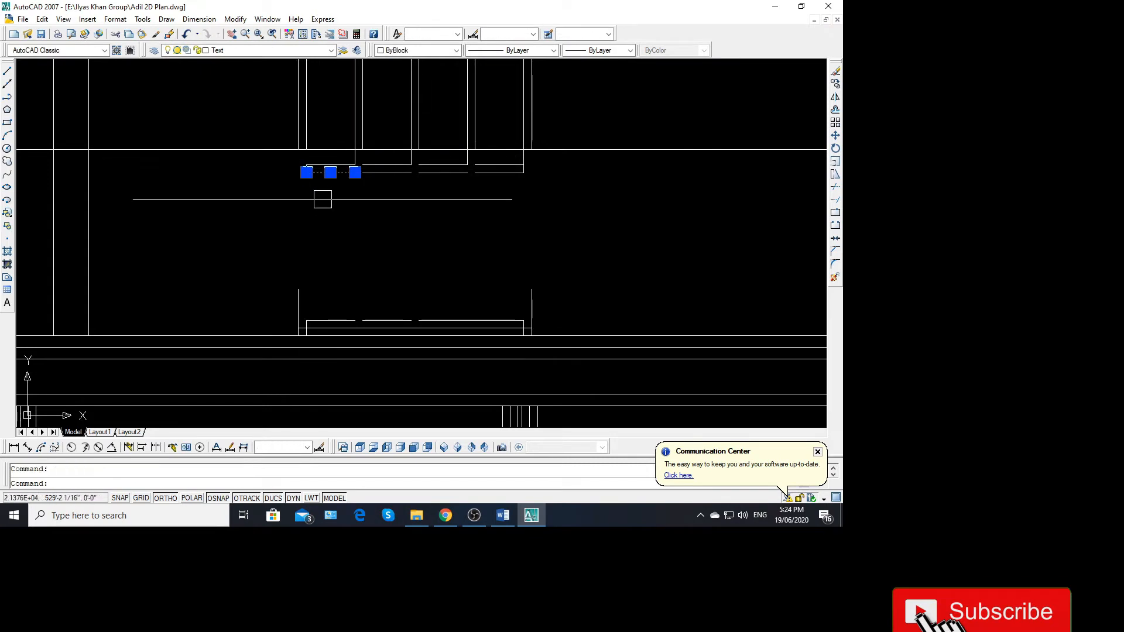
pyautogui.press('Delete')
# Explode the upper door's panel outlines that cross the parapet line
pyautogui.click(336, 170)
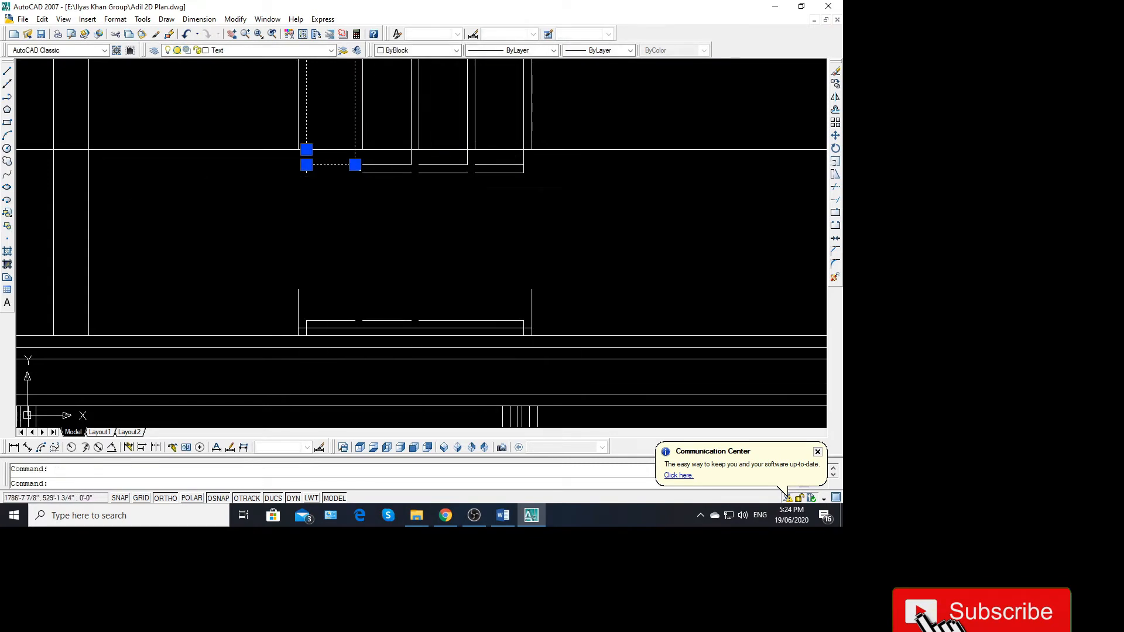
pyautogui.click(572, 199)
pyautogui.click(265, 164)
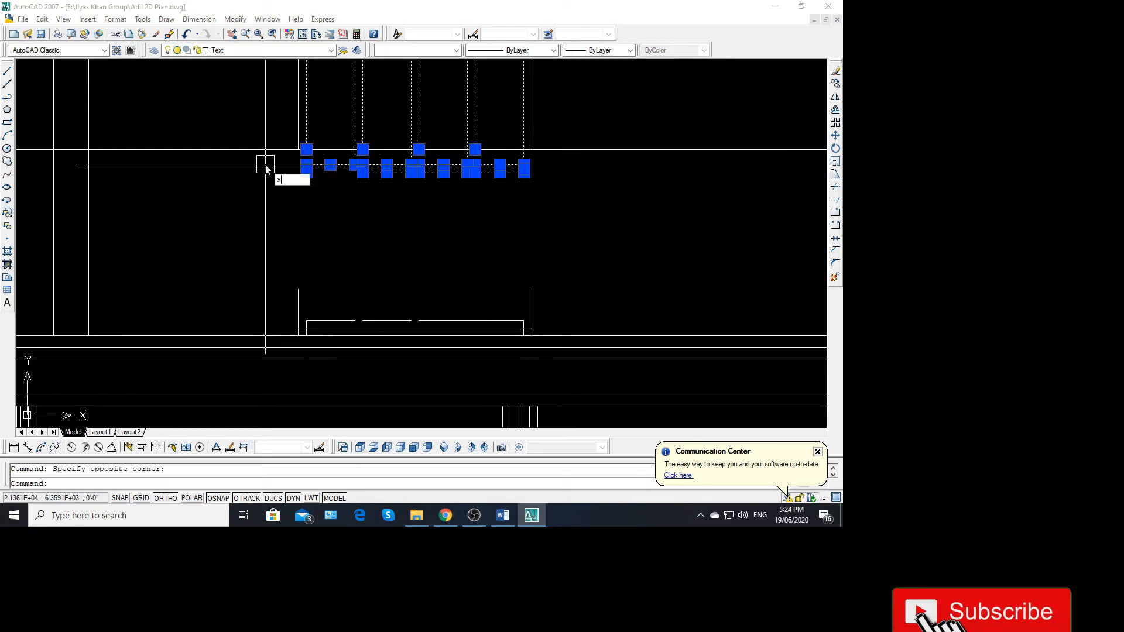
pyautogui.press('Return')
pyautogui.click(523, 218)
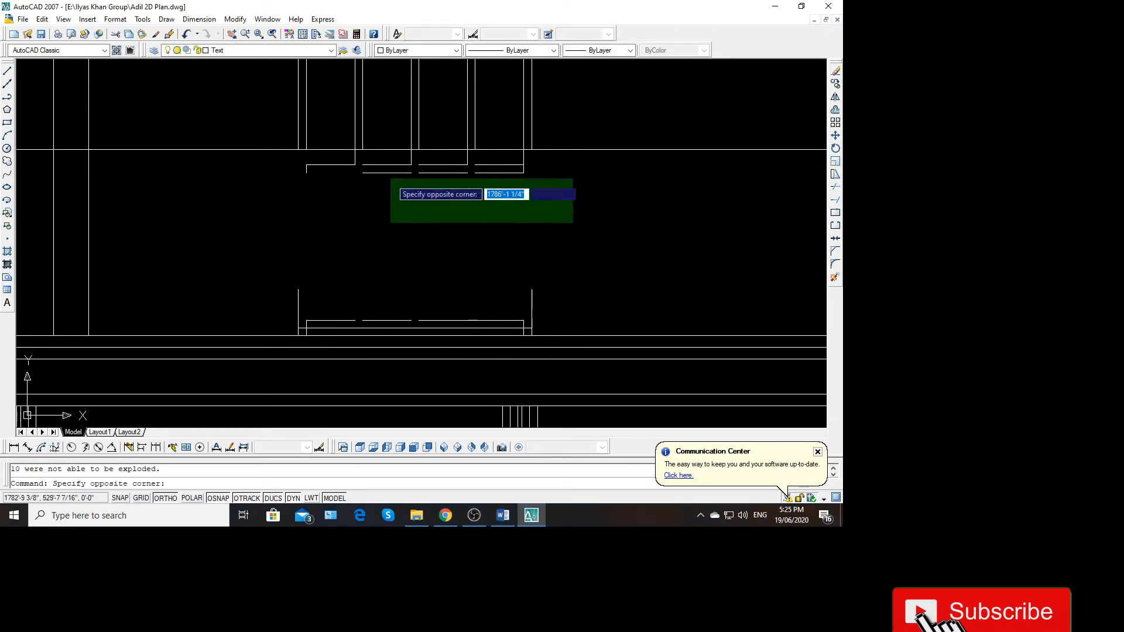
# Trim the upper door's vertical panel lines where they run below the parapet line
pyautogui.press('Escape')
pyautogui.write('tr')
pyautogui.press('Return')
pyautogui.press('Return')
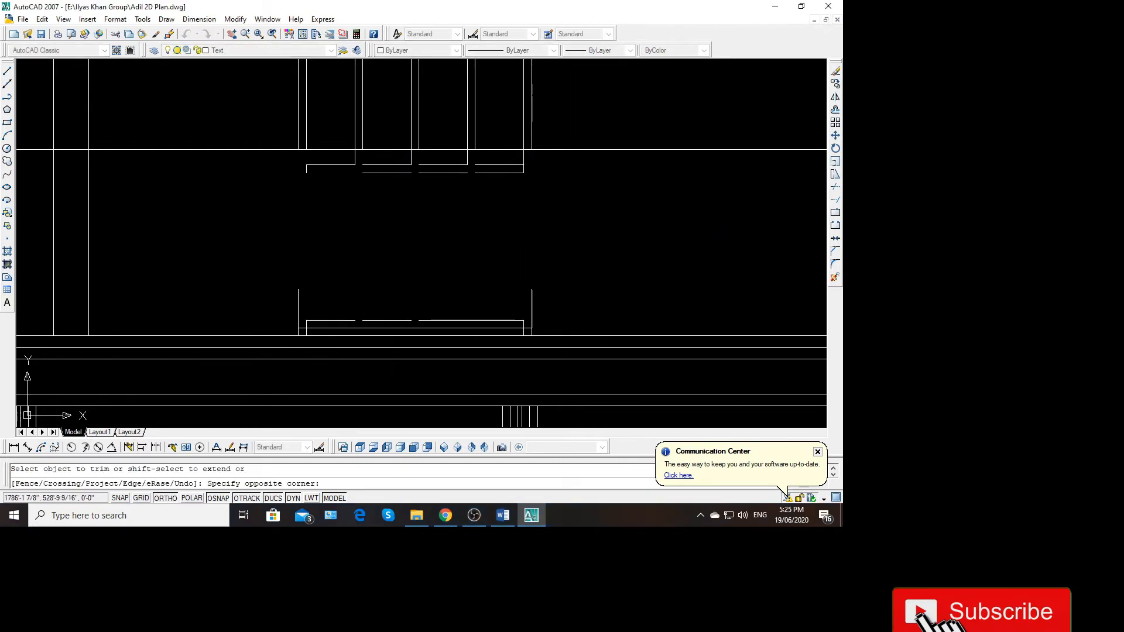
pyautogui.click(550, 218)
pyautogui.click(275, 146)
pyautogui.press('Escape')
# Delete the leftover door pieces below the parapet line, both the panel bottoms and the remains above the cornice
pyautogui.click(529, 221)
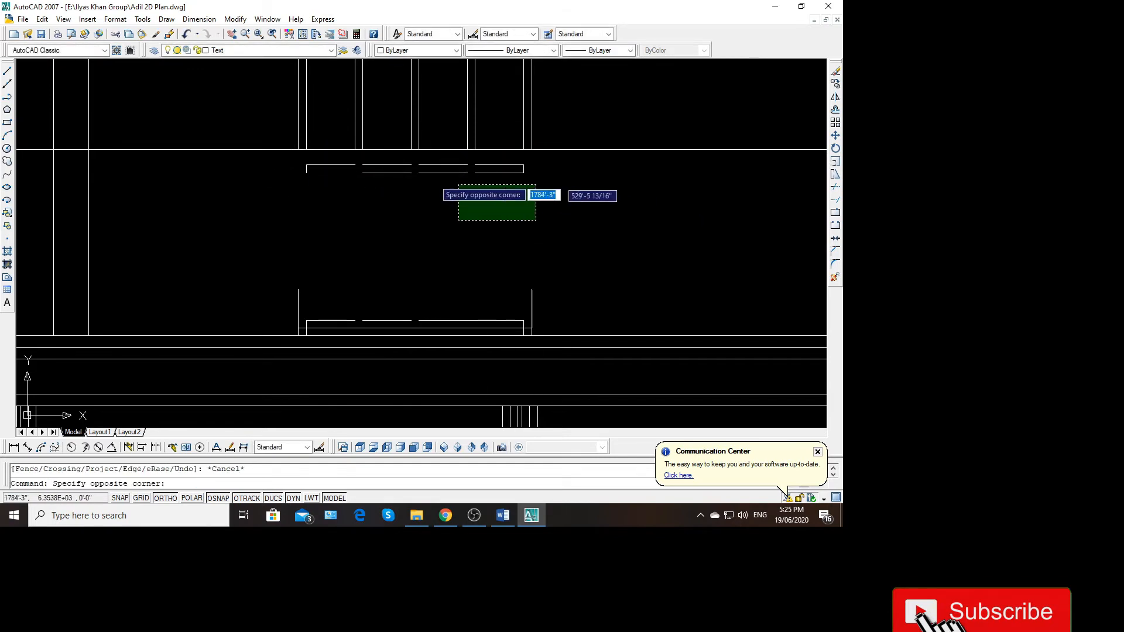
pyautogui.click(263, 159)
pyautogui.click(249, 241)
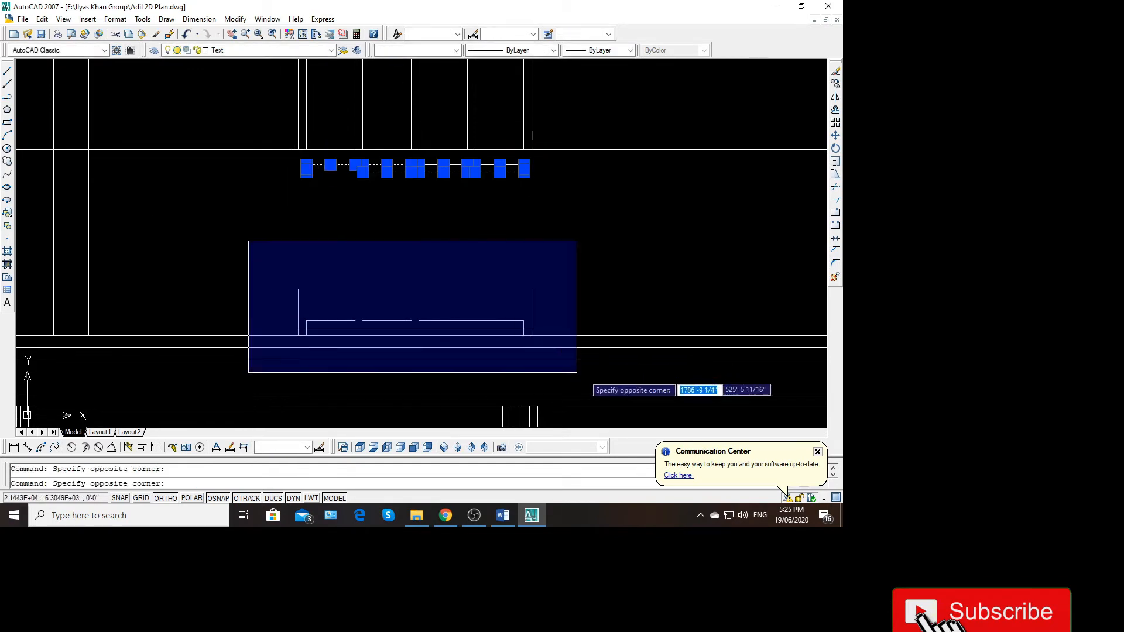
pyautogui.click(574, 371)
pyautogui.press('Delete')
# Trim the overlapping inner frame lines at both upper corners of the upper-floor door
pyautogui.scroll(-1, 389, 338)
pyautogui.scroll(1, 441, 144)
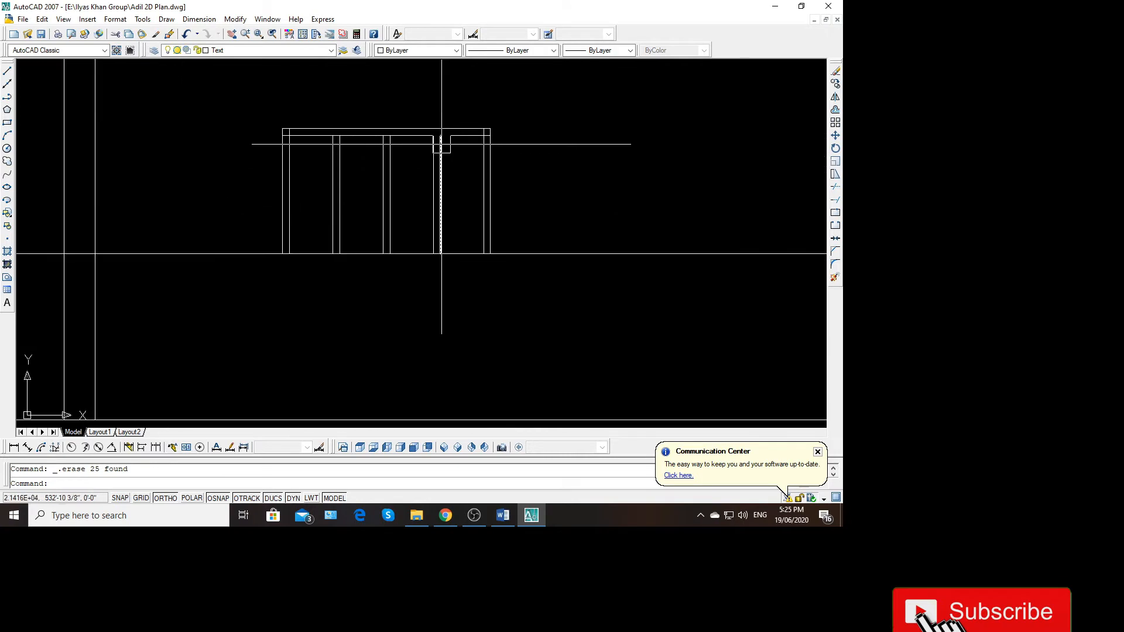
pyautogui.scroll(3, 276, 126)
pyautogui.scroll(1, 297, 147)
pyautogui.click(296, 149)
pyautogui.write('tr')
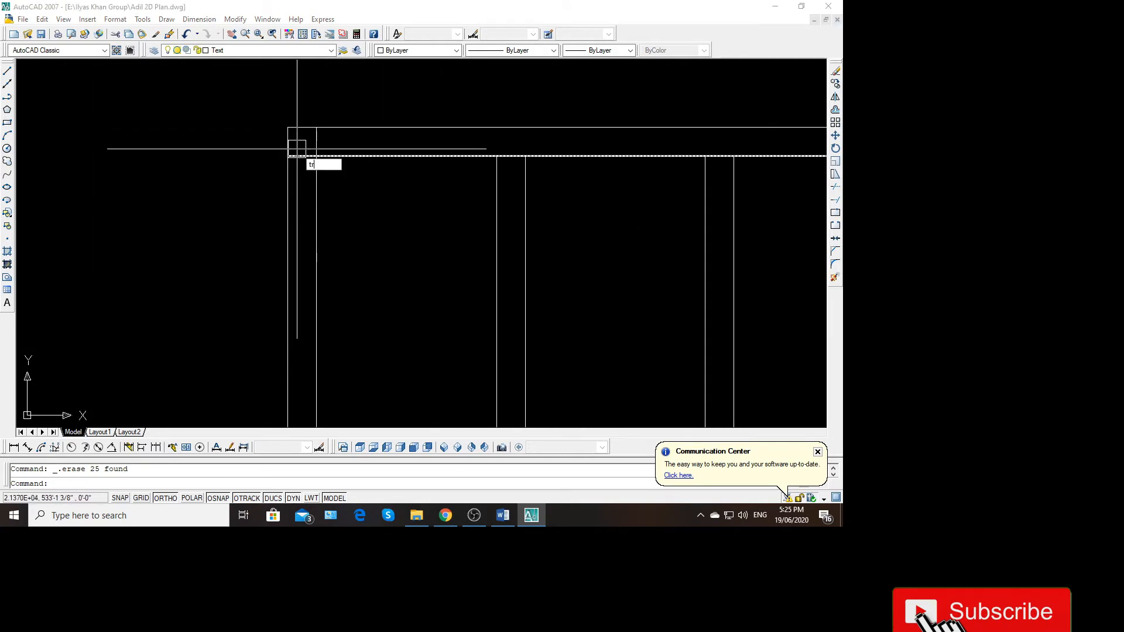
pyautogui.press('Return')
pyautogui.click(297, 151)
pyautogui.click(316, 139)
pyautogui.scroll(-4, 264, 179)
pyautogui.scroll(3, 455, 188)
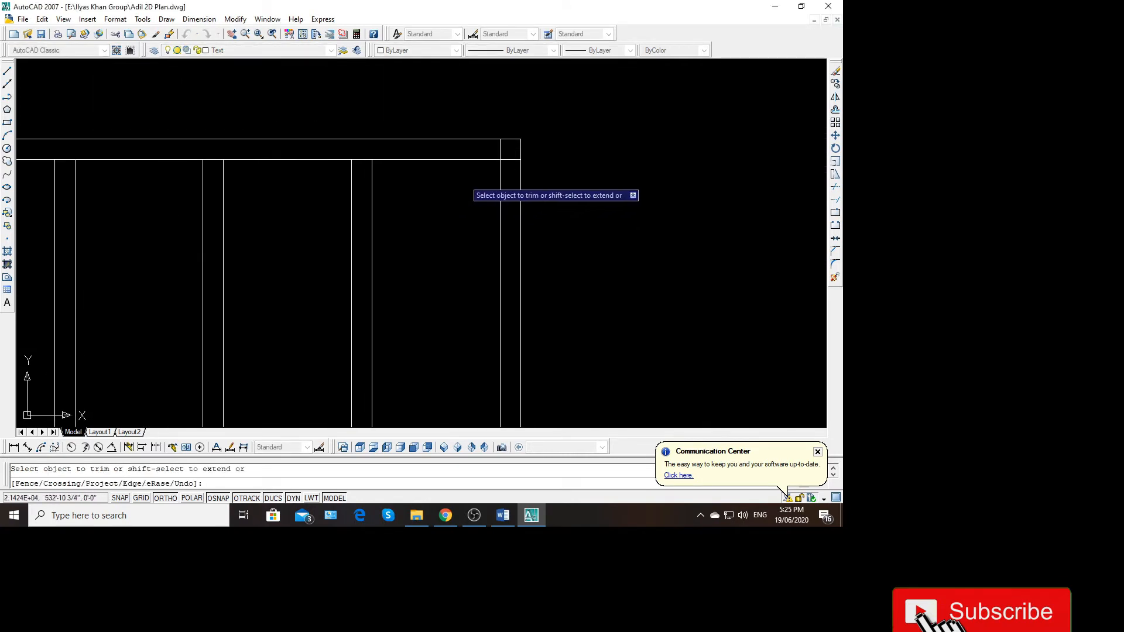
pyautogui.scroll(3, 493, 151)
pyautogui.scroll(-5, 494, 151)
pyautogui.press('Escape')
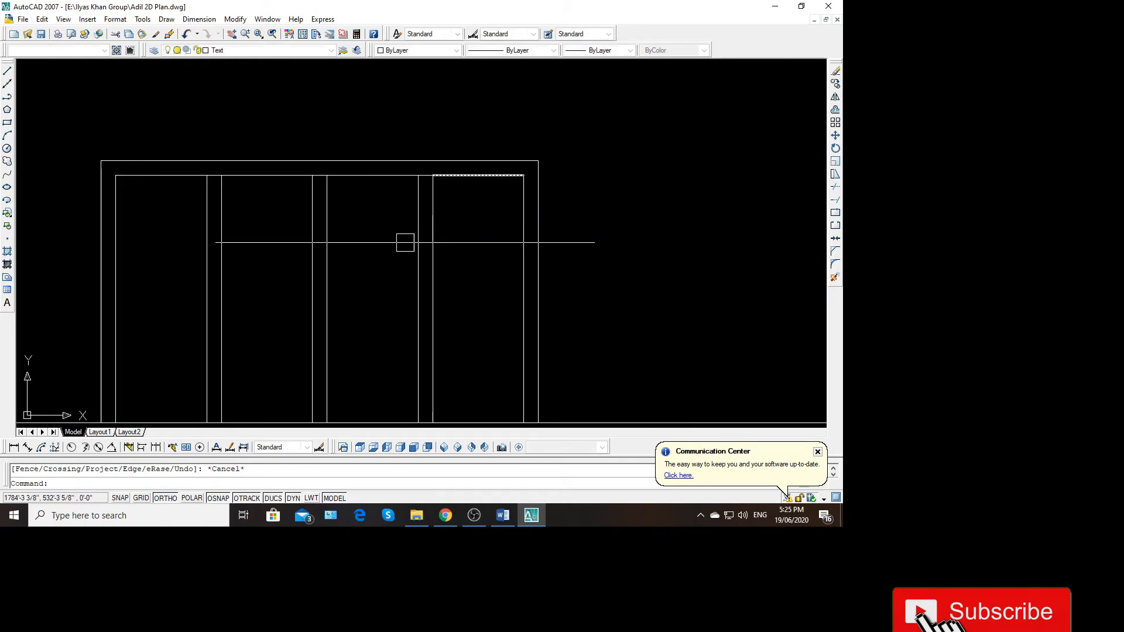
# Create boundary polylines inside the four upper door panels, using the door and parapet line as the boundary set
pyautogui.scroll(-1, 351, 234)
pyautogui.write('bo')
pyautogui.press('Return')
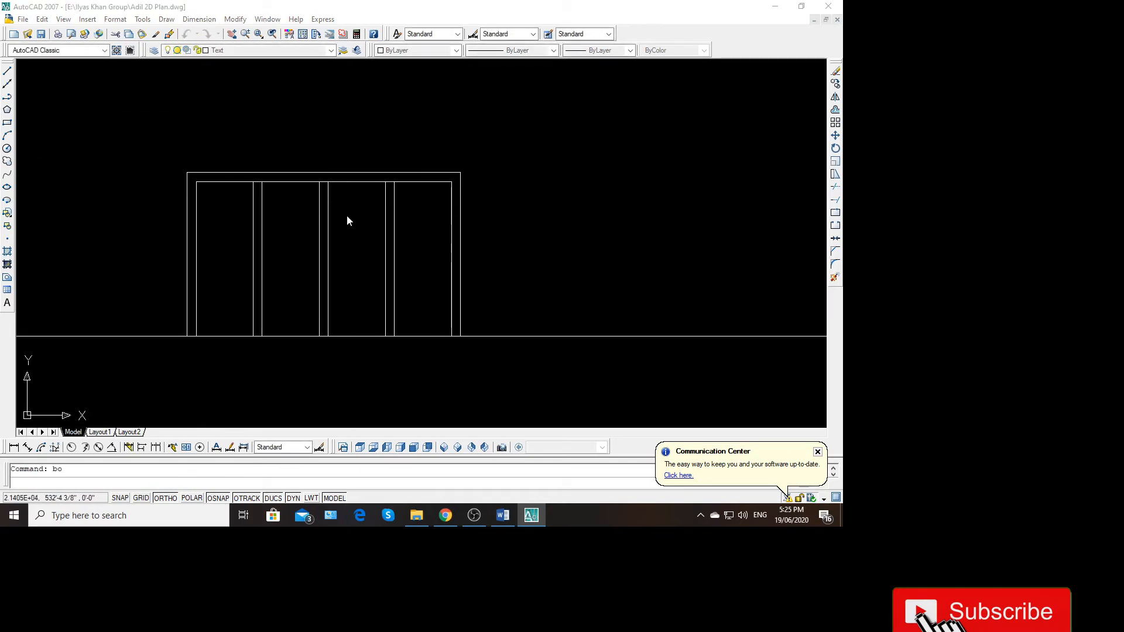
pyautogui.click(478, 196)
pyautogui.click(509, 123)
pyautogui.click(181, 342)
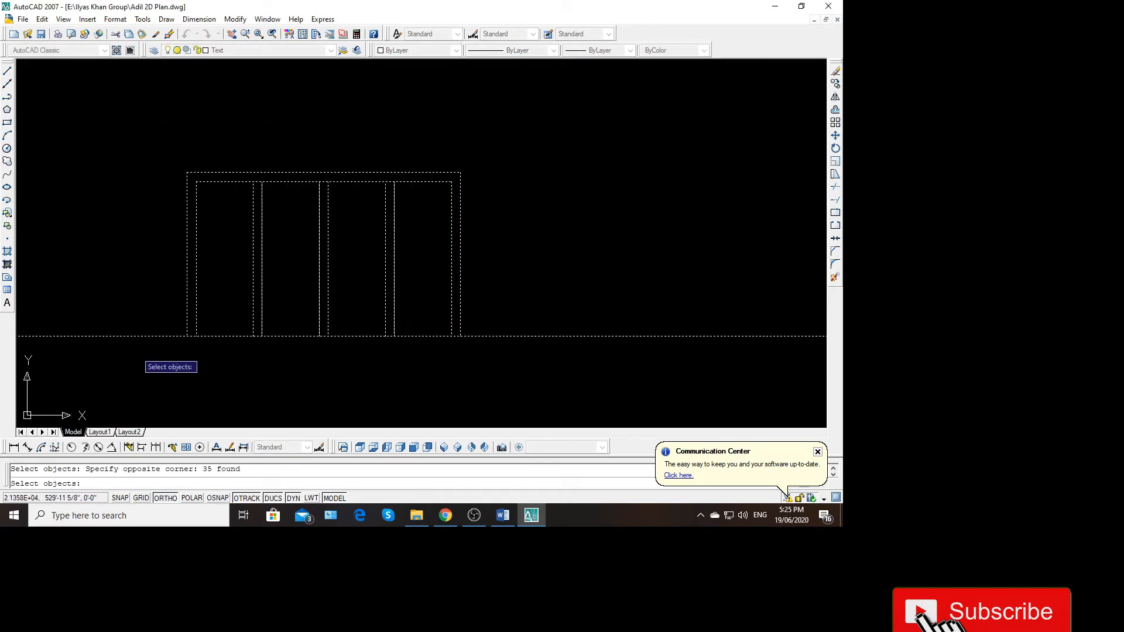
pyautogui.press('Return')
pyautogui.click(395, 97)
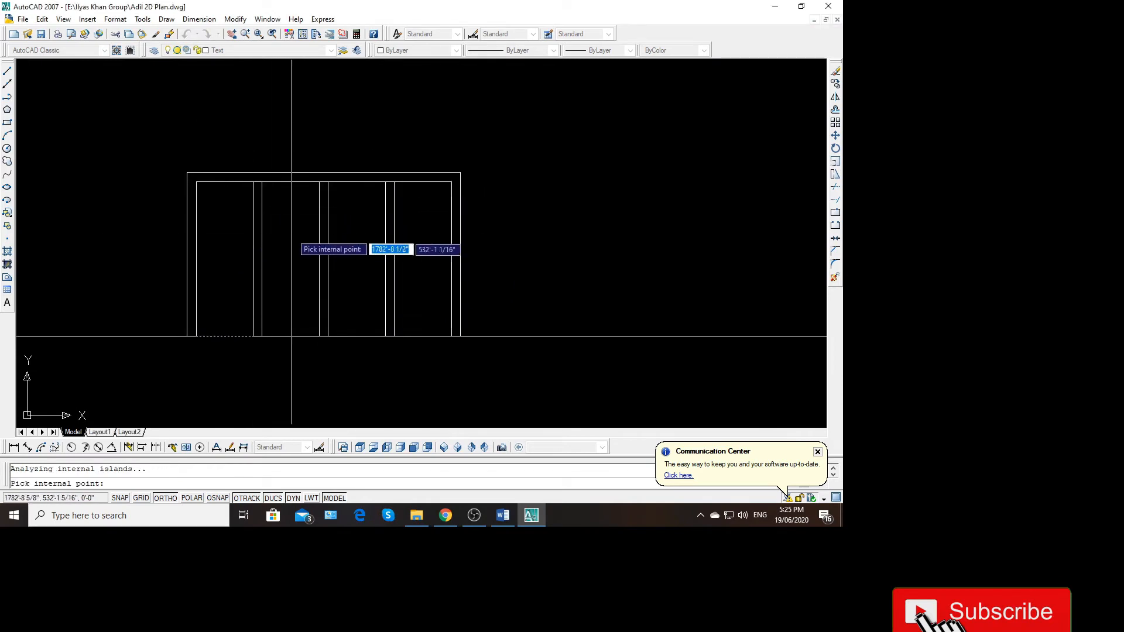
pyautogui.click(443, 254)
pyautogui.press('Return')
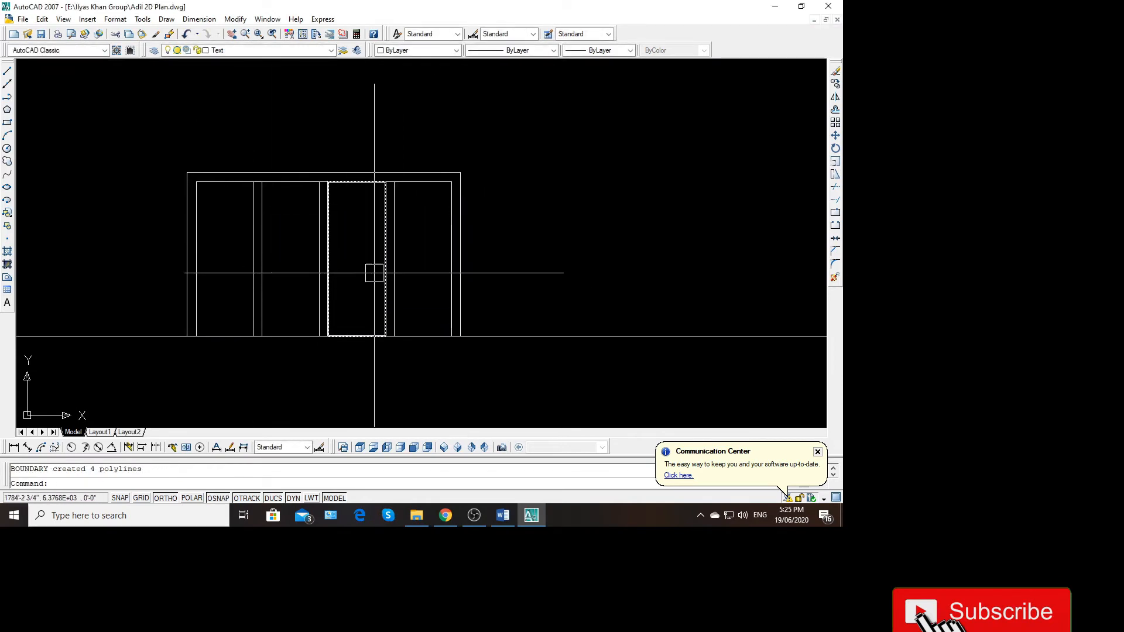
# Fill the four upper door panels with a one-color blue linear gradient hatch
pyautogui.write('h')
pyautogui.press('Return')
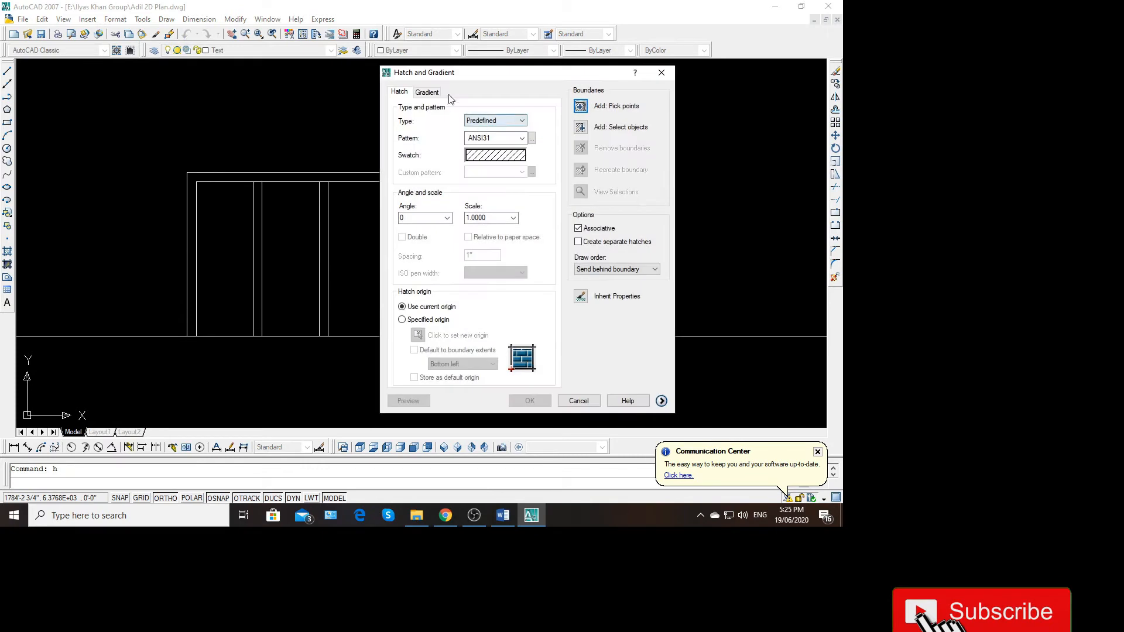
pyautogui.click(431, 94)
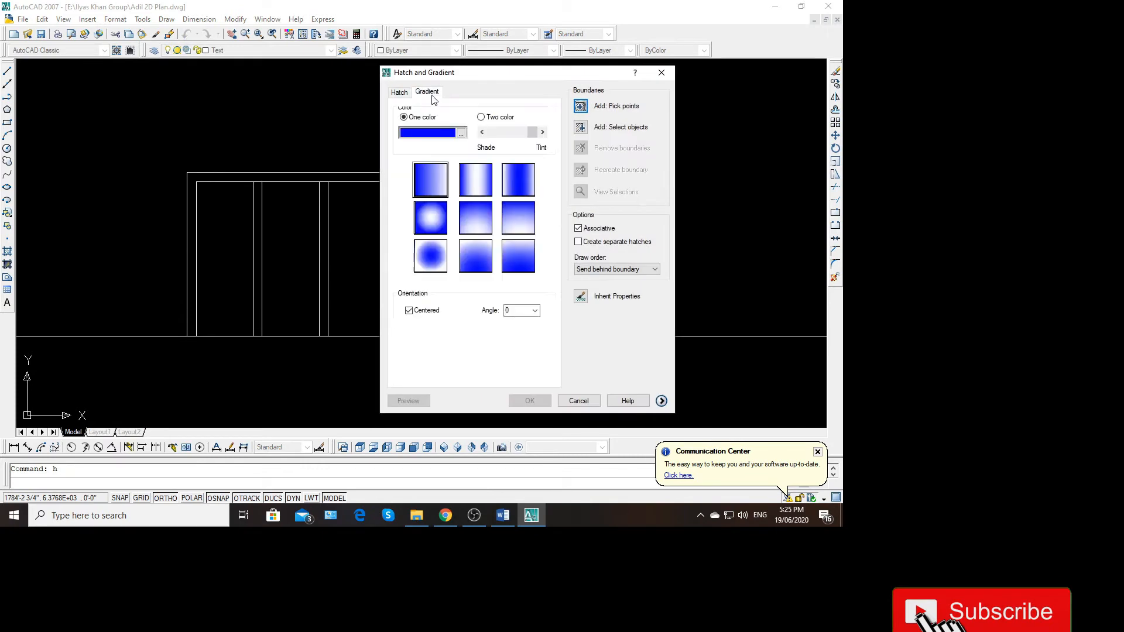
pyautogui.click(580, 128)
pyautogui.click(451, 217)
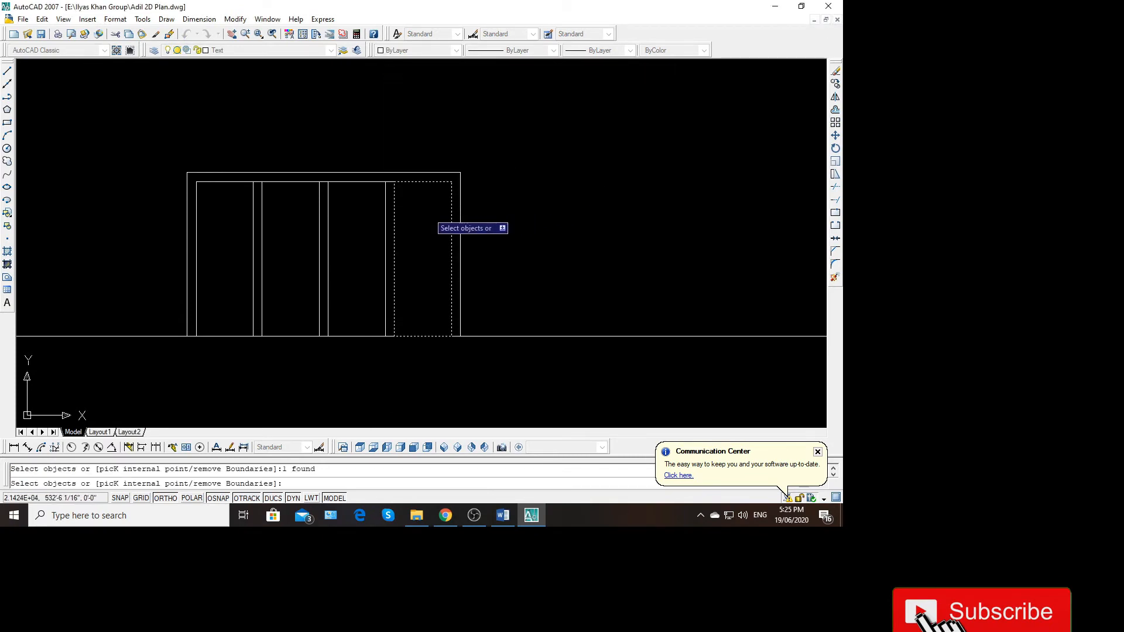
pyautogui.click(386, 213)
pyautogui.click(253, 228)
pyautogui.press('Return')
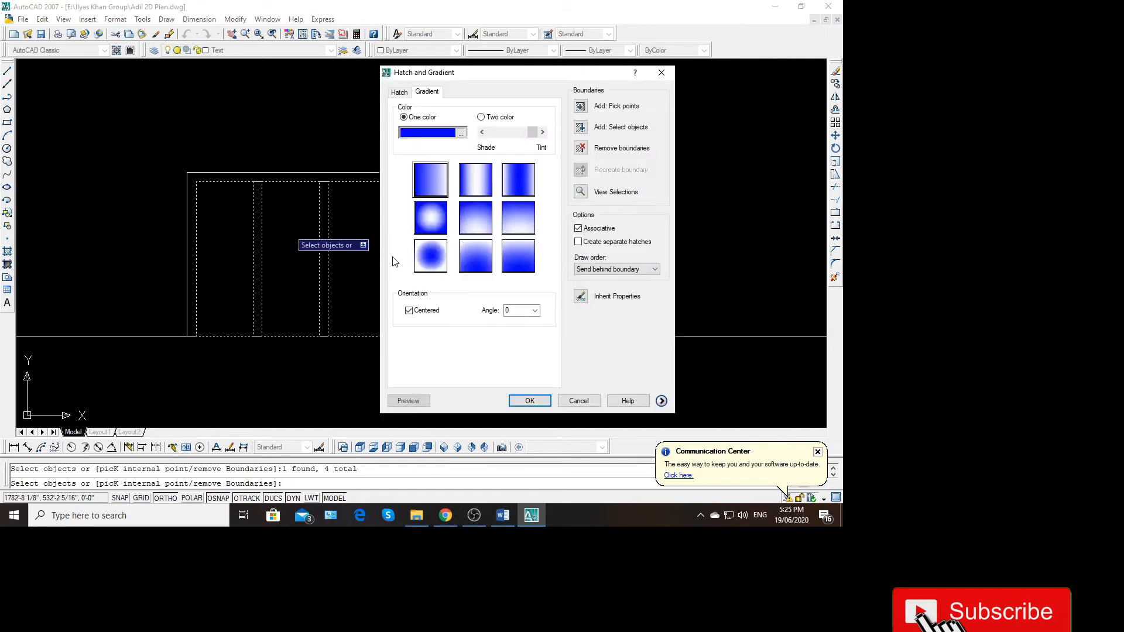
pyautogui.click(408, 400)
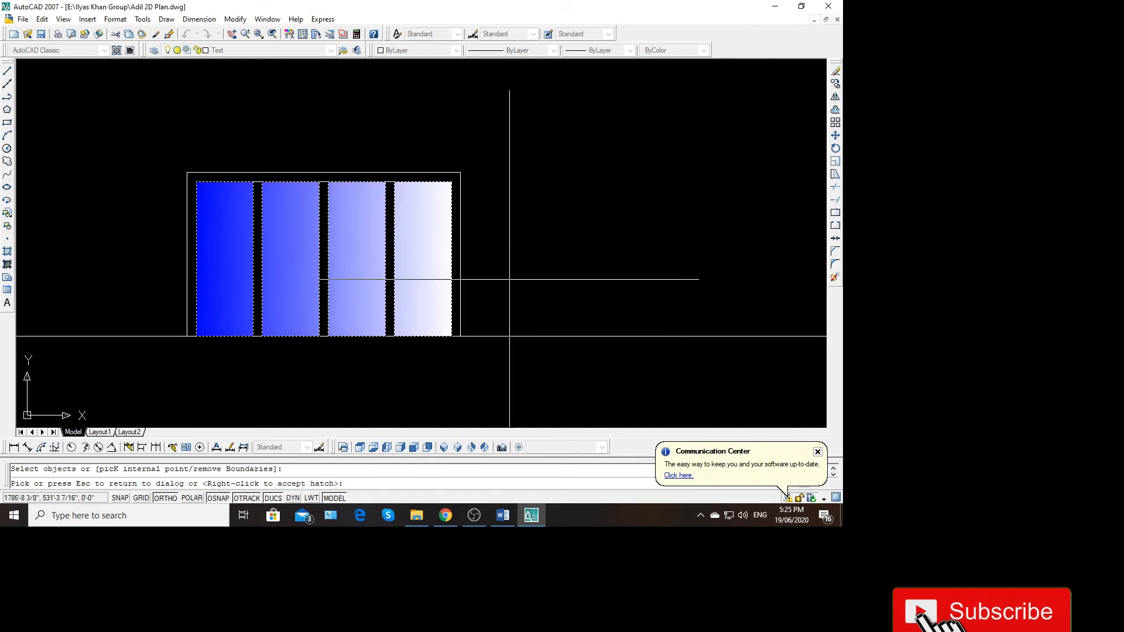
pyautogui.rightClick(509, 276)
pyautogui.scroll(-5, 393, 173)
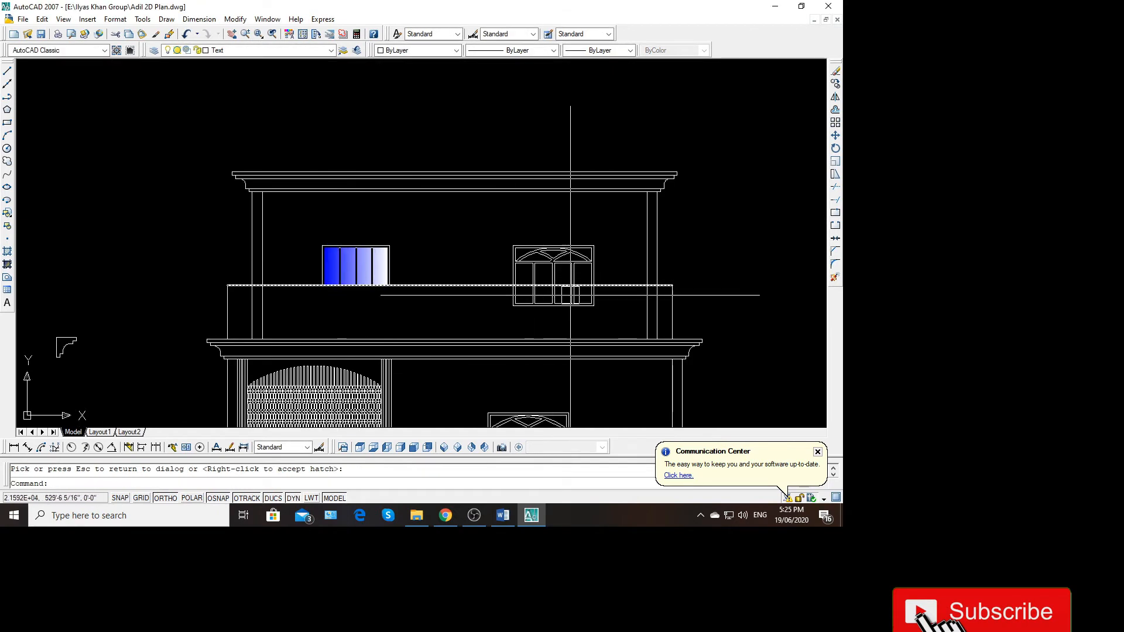
pyautogui.scroll(3, 571, 295)
pyautogui.write('bo')
pyautogui.press('Return')
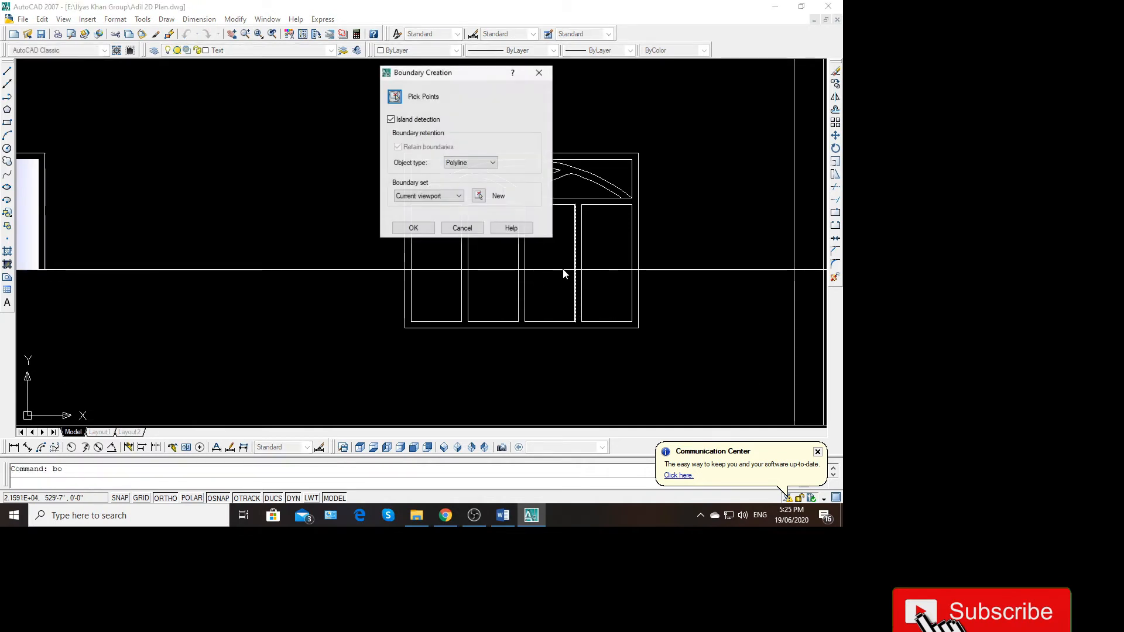
pyautogui.click(478, 192)
pyautogui.press('Escape')
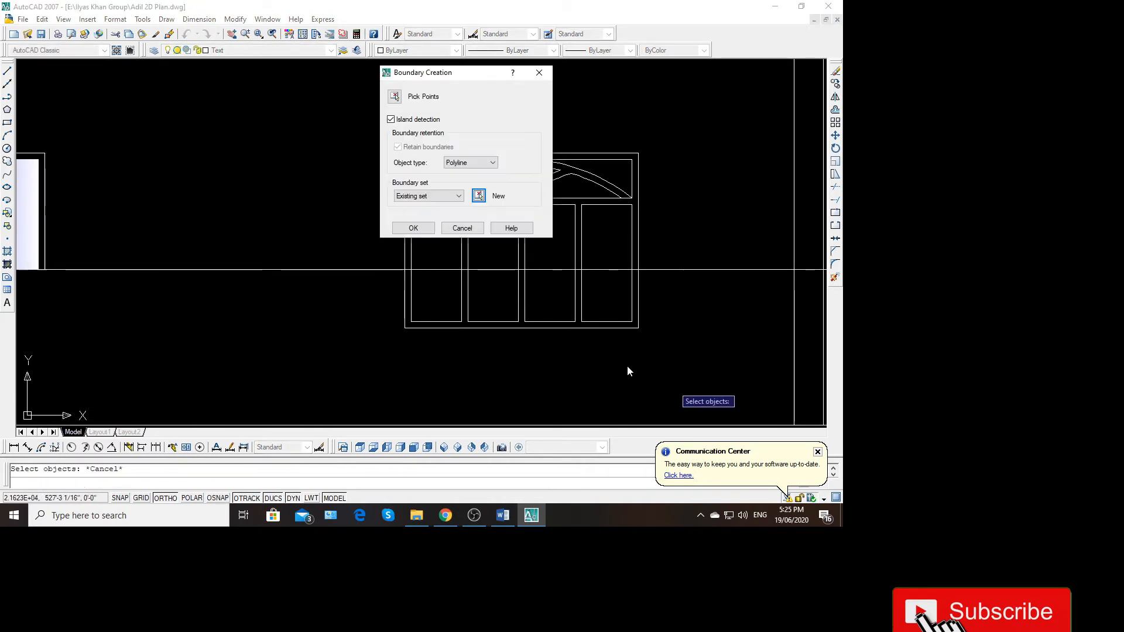
pyautogui.press('Escape')
# Trim the upper arched window's vertical lines below the parapet line and delete the leftover bottom lines
pyautogui.write('tr')
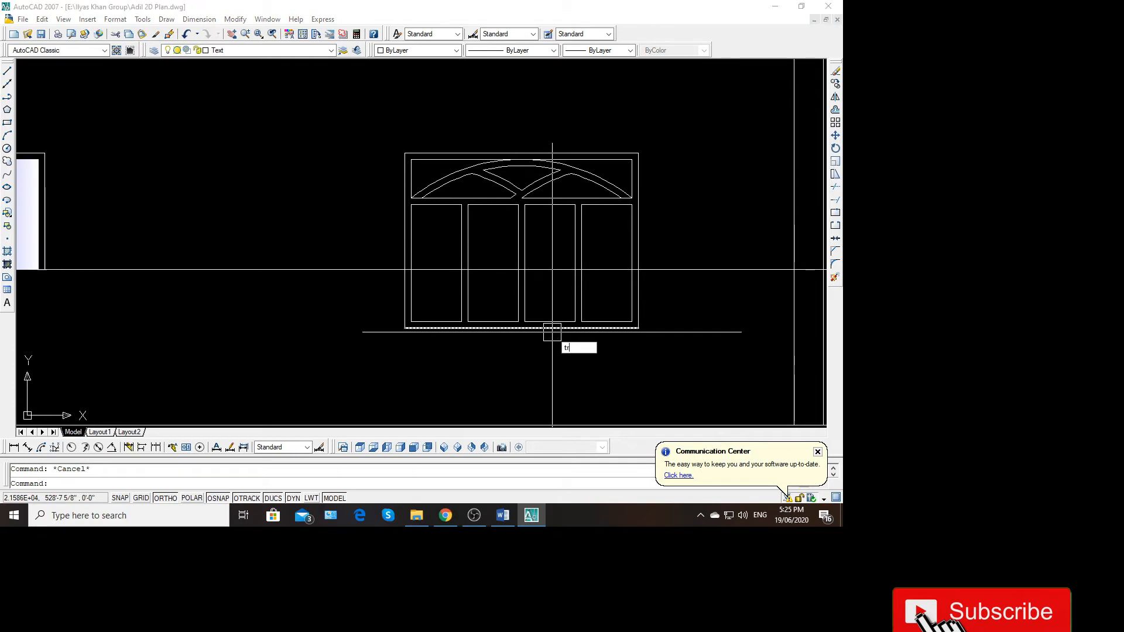
pyautogui.press('Return')
pyautogui.press('Return')
pyautogui.click(647, 363)
pyautogui.click(401, 292)
pyautogui.press('Escape')
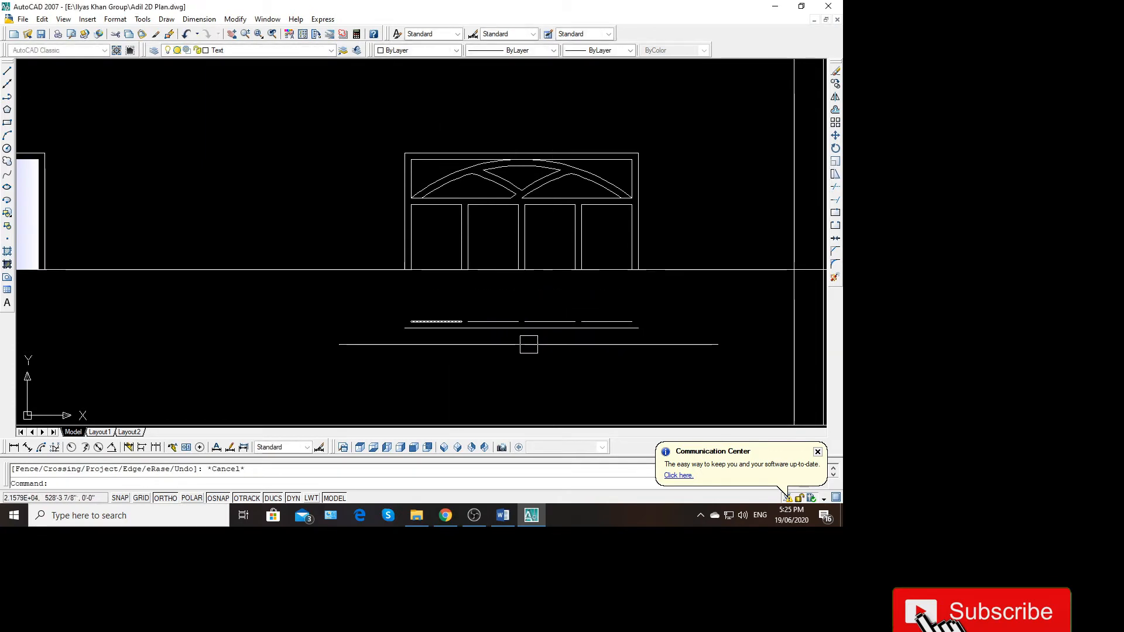
pyautogui.click(657, 373)
pyautogui.click(402, 318)
pyautogui.press('Delete')
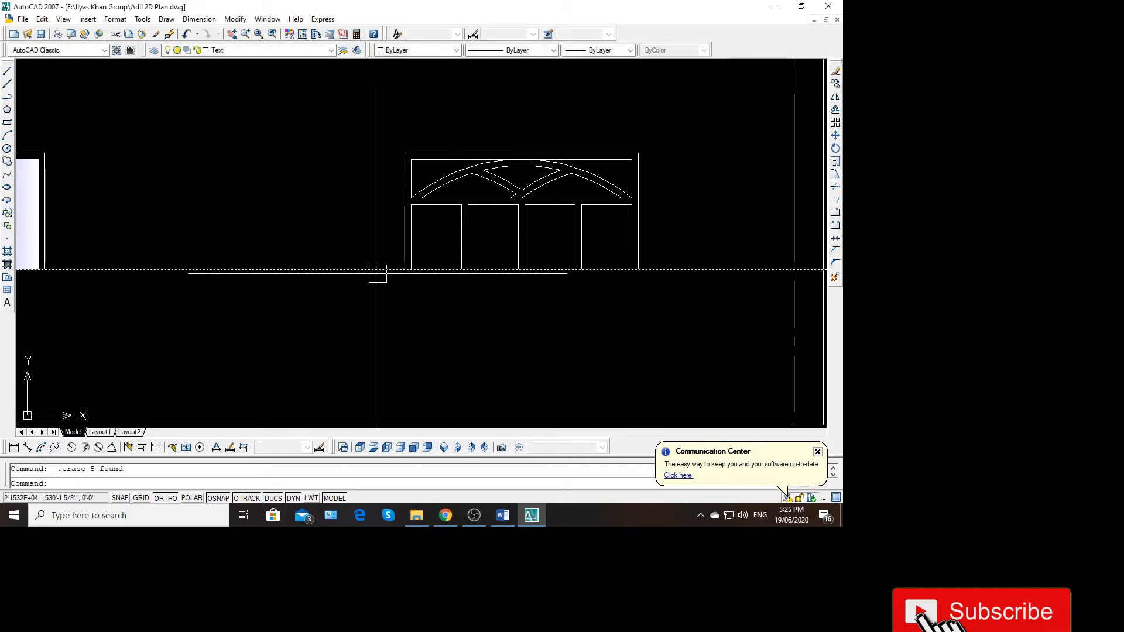
# Create boundary polylines in the upper arched window's lower panes and arched top openings, using the window and parapet line as the boundary set
pyautogui.write('b')
pyautogui.press('Return')
pyautogui.click(480, 199)
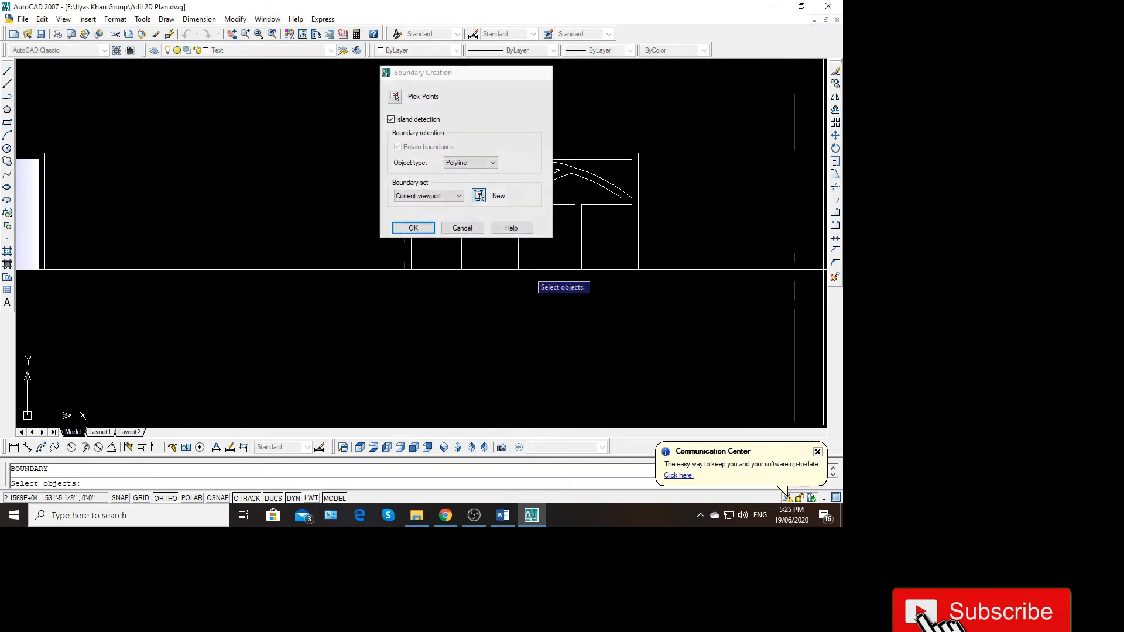
pyautogui.click(704, 362)
pyautogui.click(364, 155)
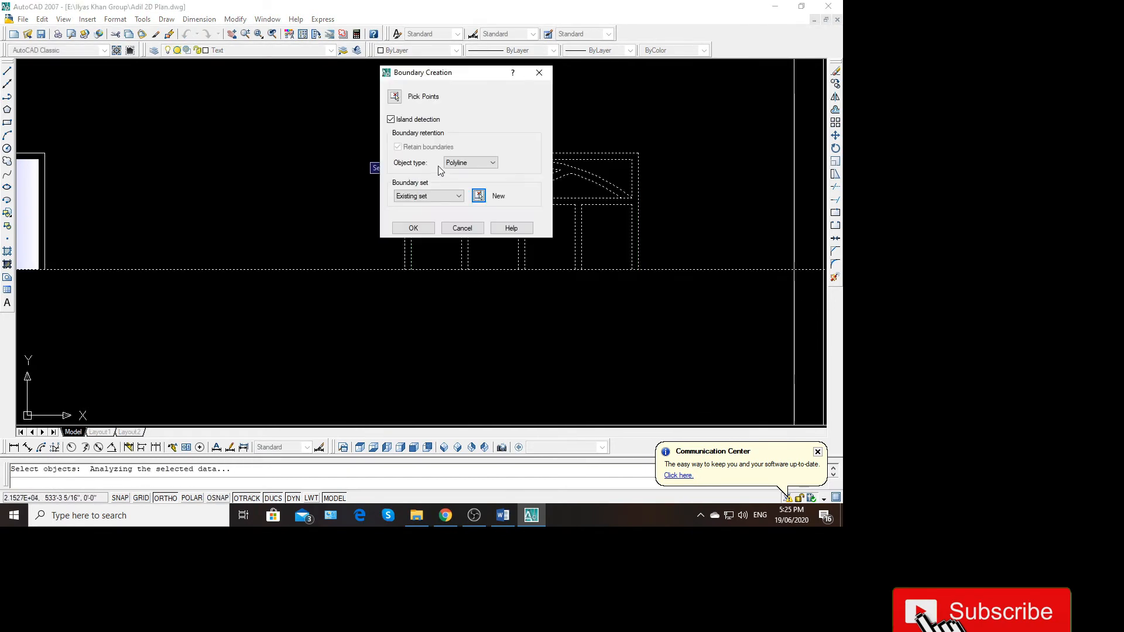
pyautogui.click(394, 98)
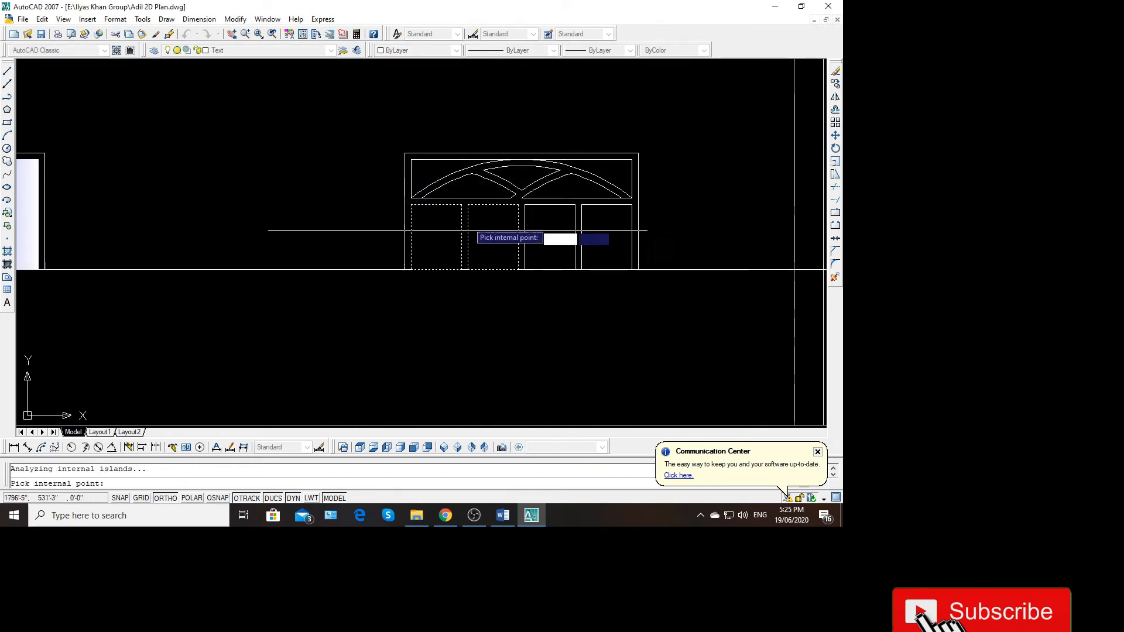
pyautogui.click(479, 185)
pyautogui.click(427, 174)
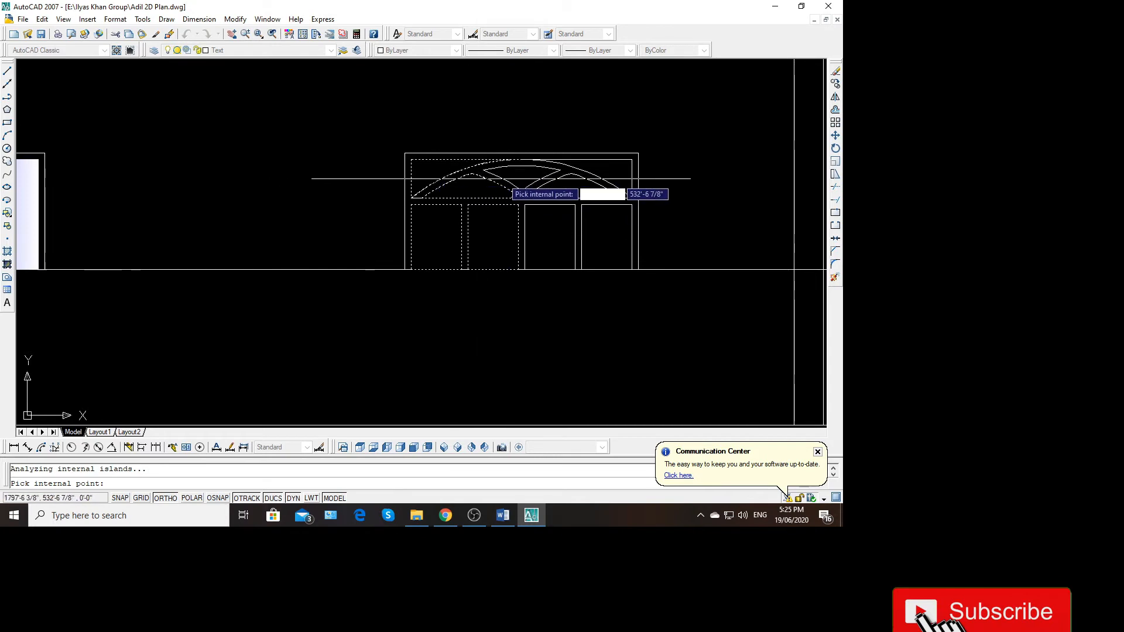
pyautogui.click(524, 176)
pyautogui.click(617, 174)
pyautogui.click(581, 189)
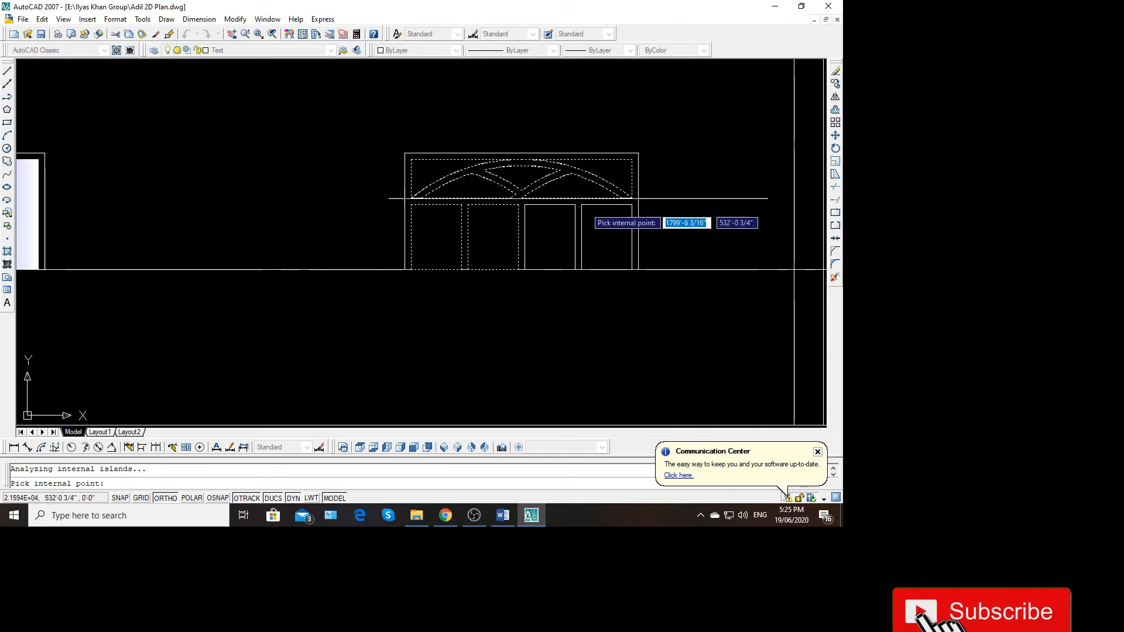
pyautogui.press('Return')
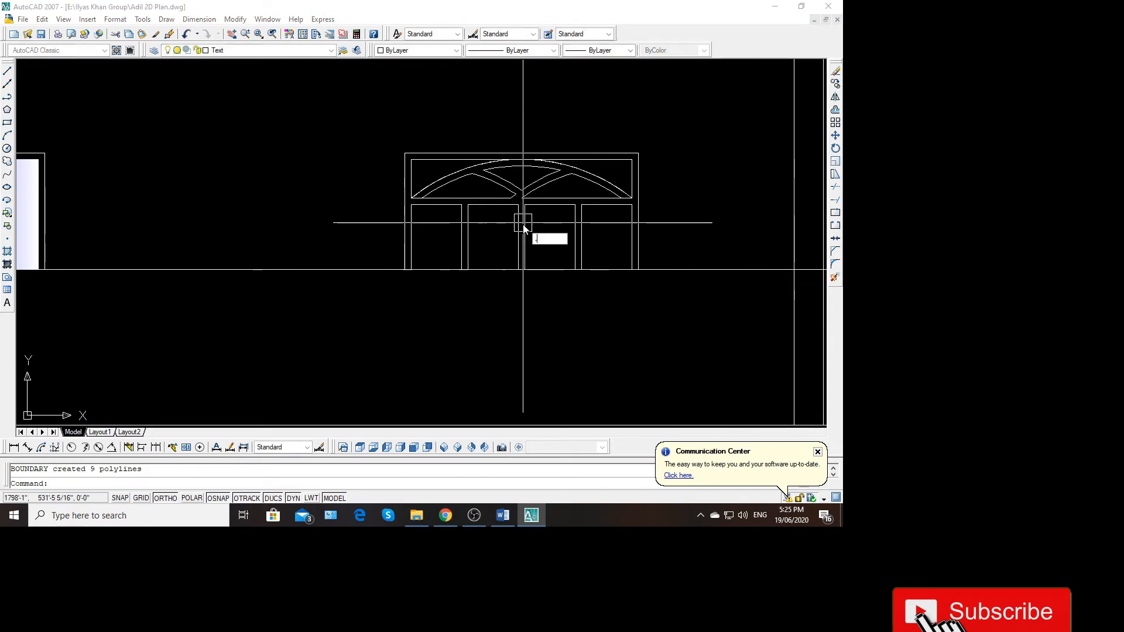
# Start a two-color gradient hatch for the upper arched window and set its first color to cyan blue
pyautogui.press('Escape')
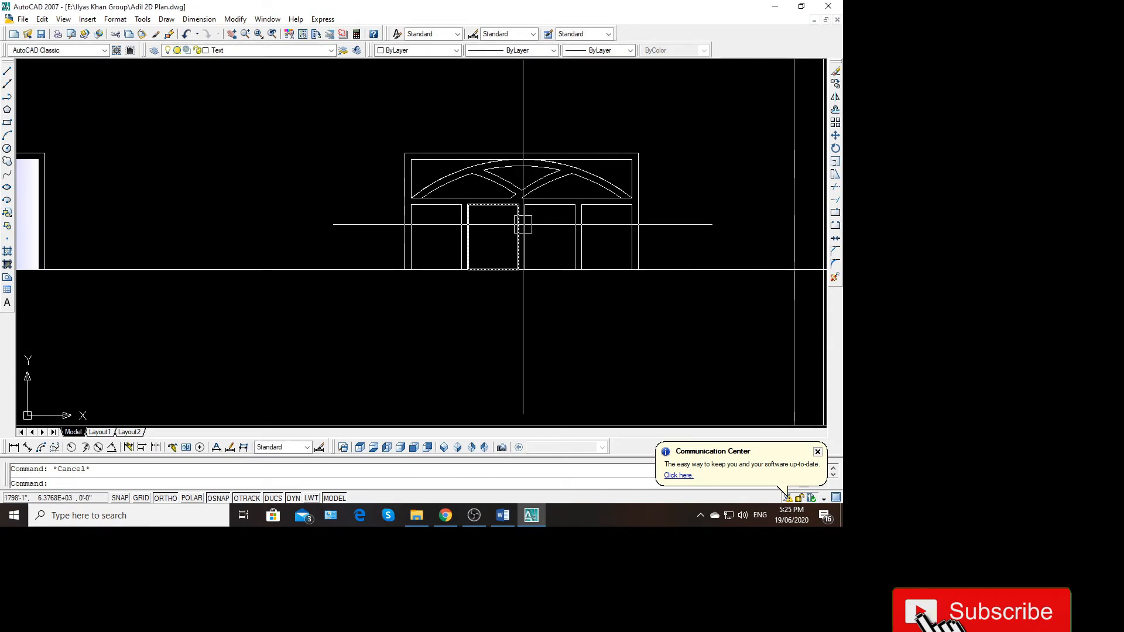
pyautogui.write('h')
pyautogui.press('Return')
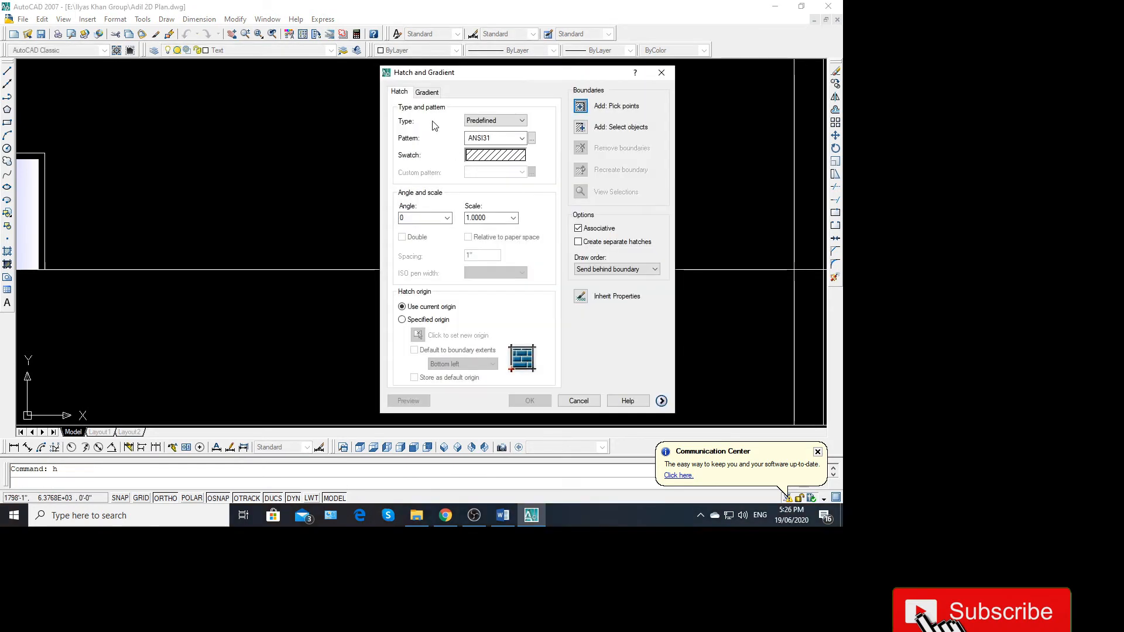
pyautogui.click(428, 93)
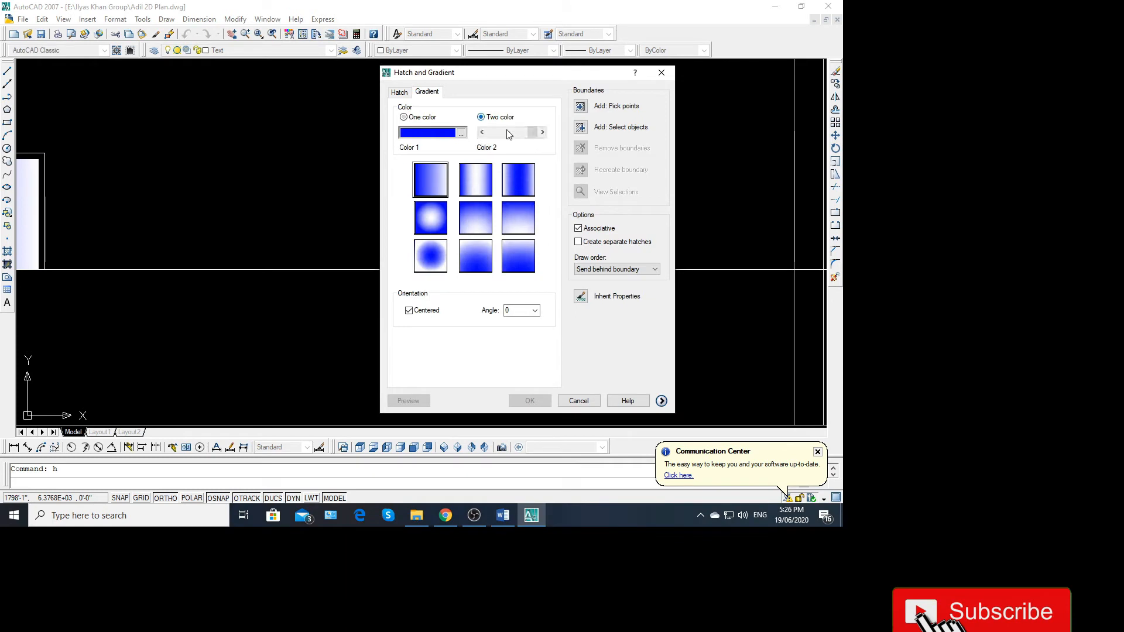
pyautogui.click(461, 133)
pyautogui.click(383, 227)
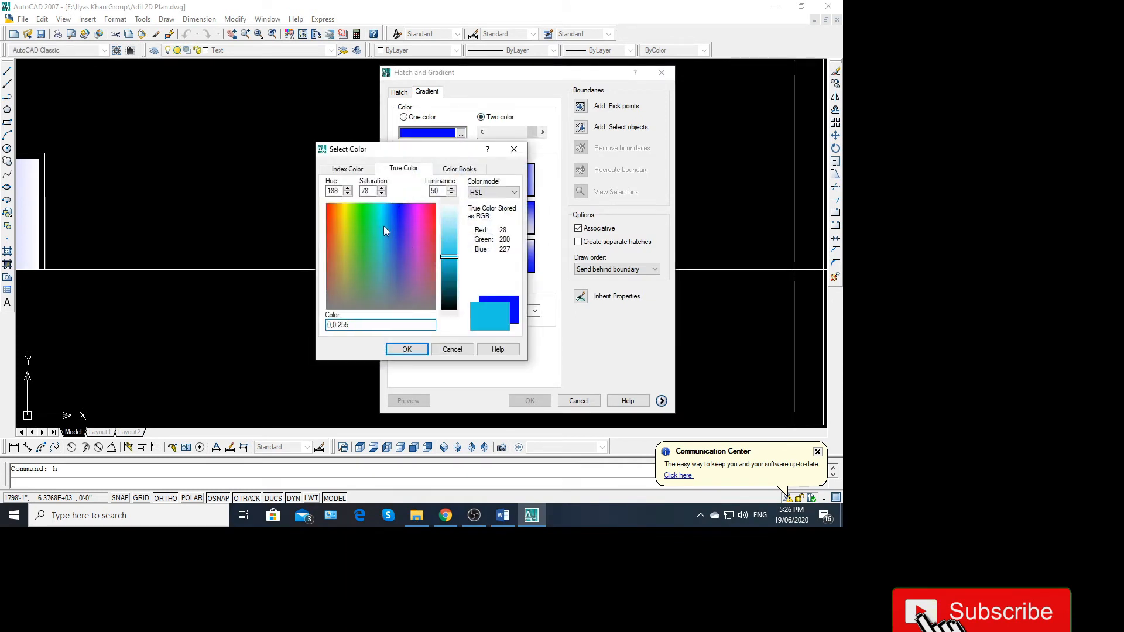
pyautogui.click(407, 350)
# Set the second color of the gradient hatch to a dark teal
pyautogui.click(539, 133)
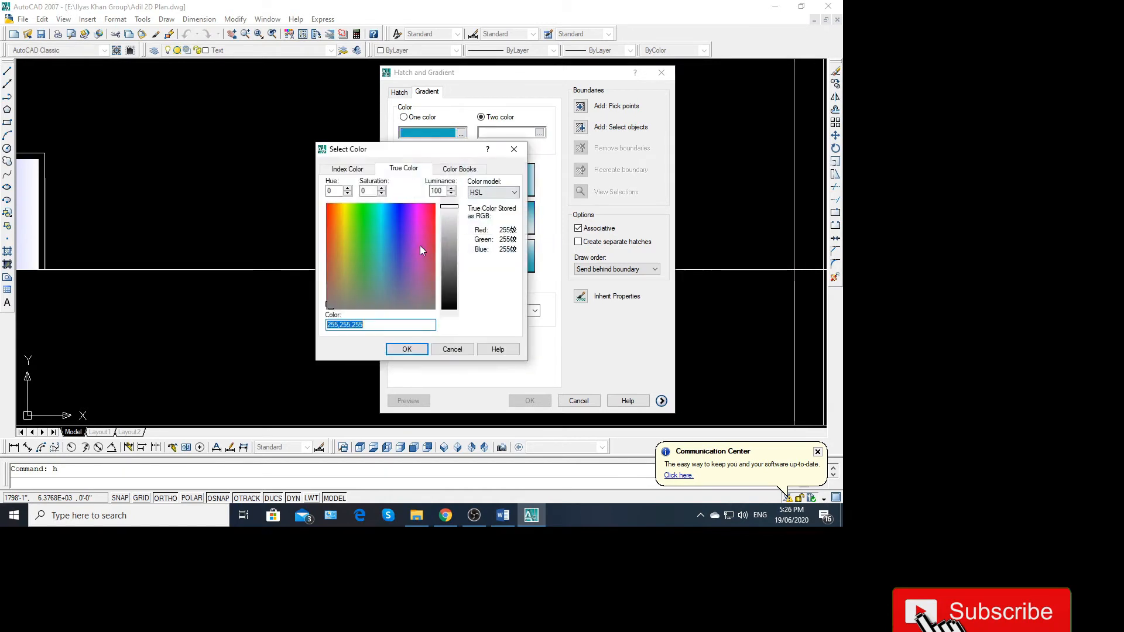
pyautogui.click(384, 234)
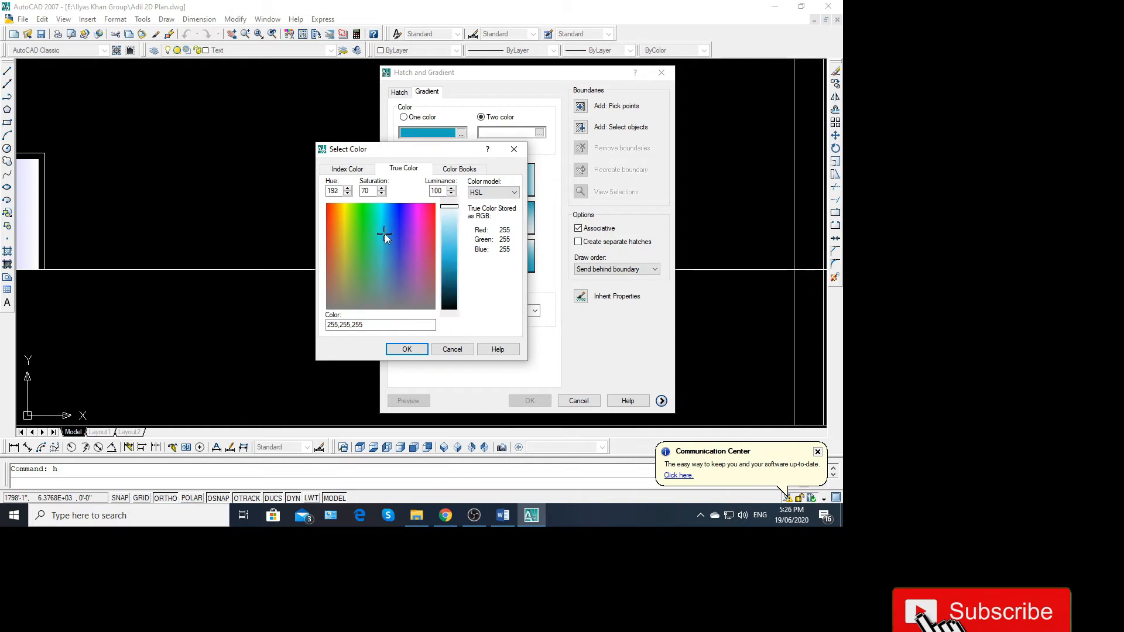
pyautogui.click(427, 350)
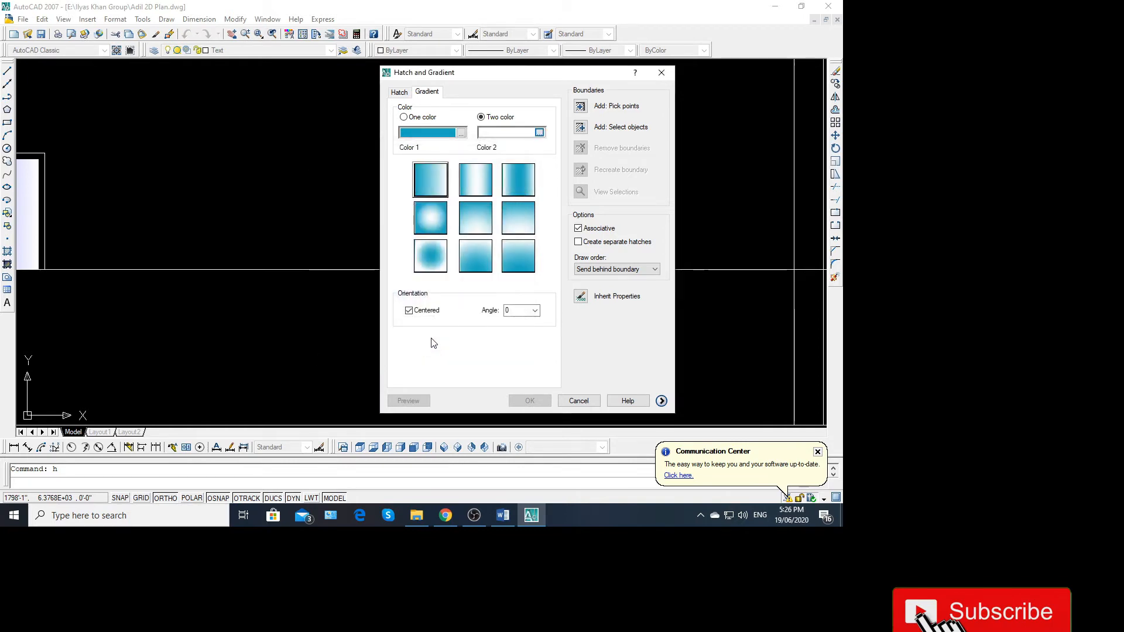
pyautogui.click(539, 133)
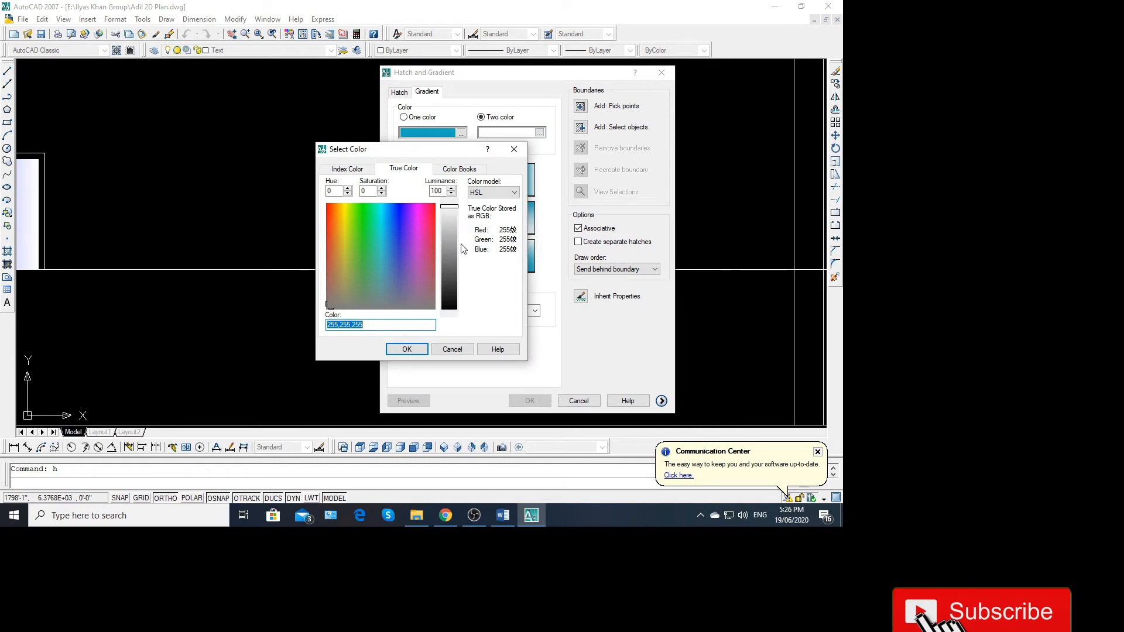
pyautogui.click(378, 240)
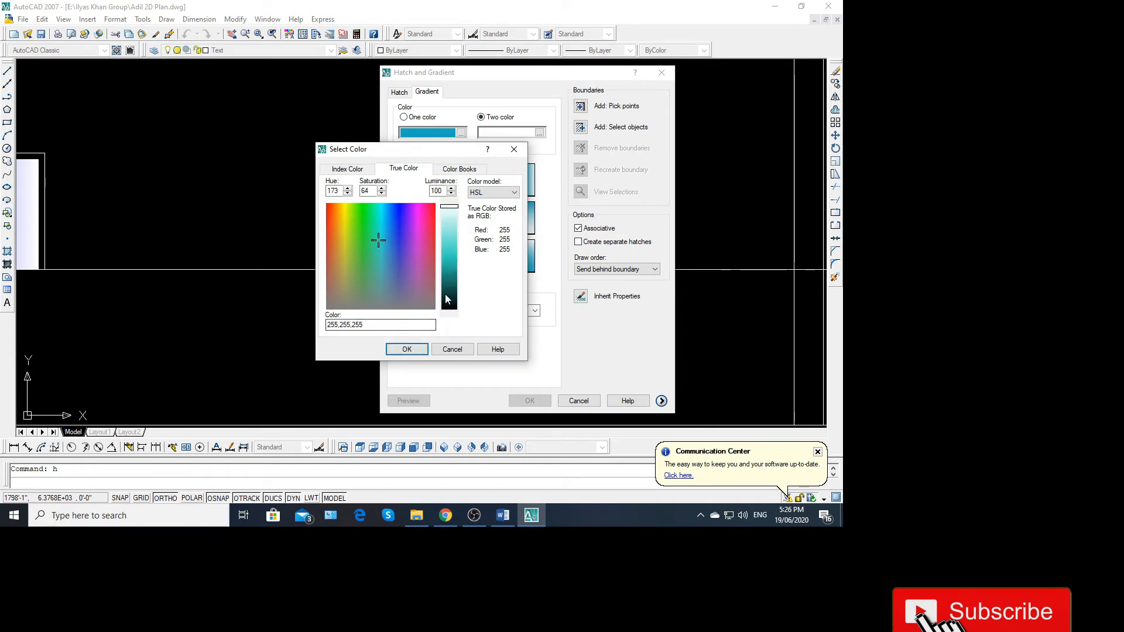
pyautogui.click(421, 351)
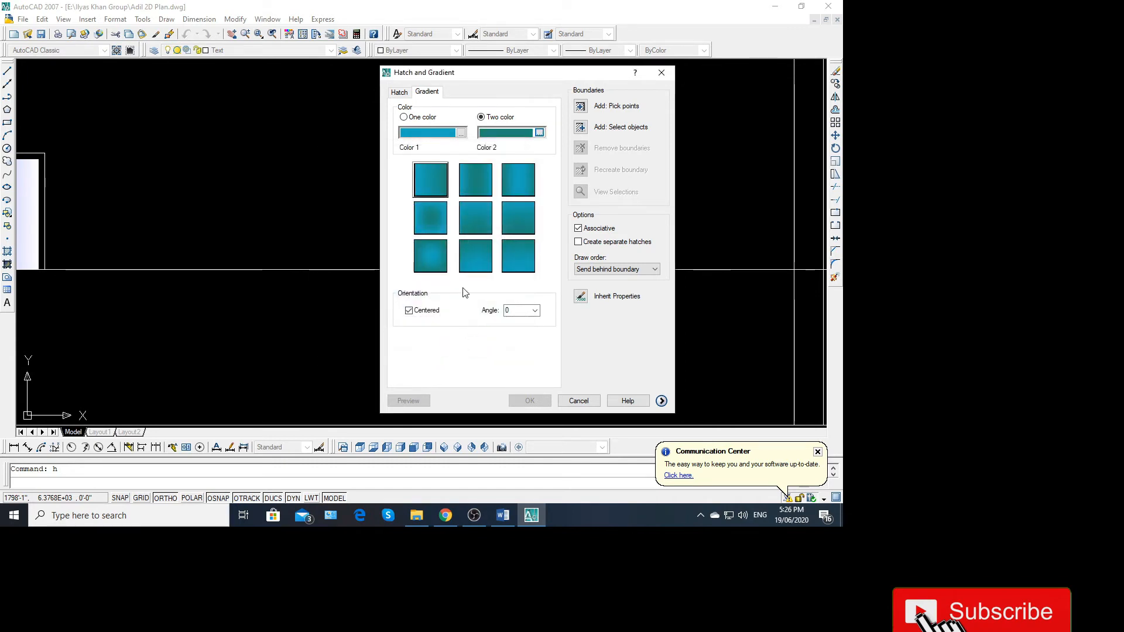
# Apply the cyan-to-teal linear gradient to the arched top openings and four lower panes of the upper window
pyautogui.click(580, 127)
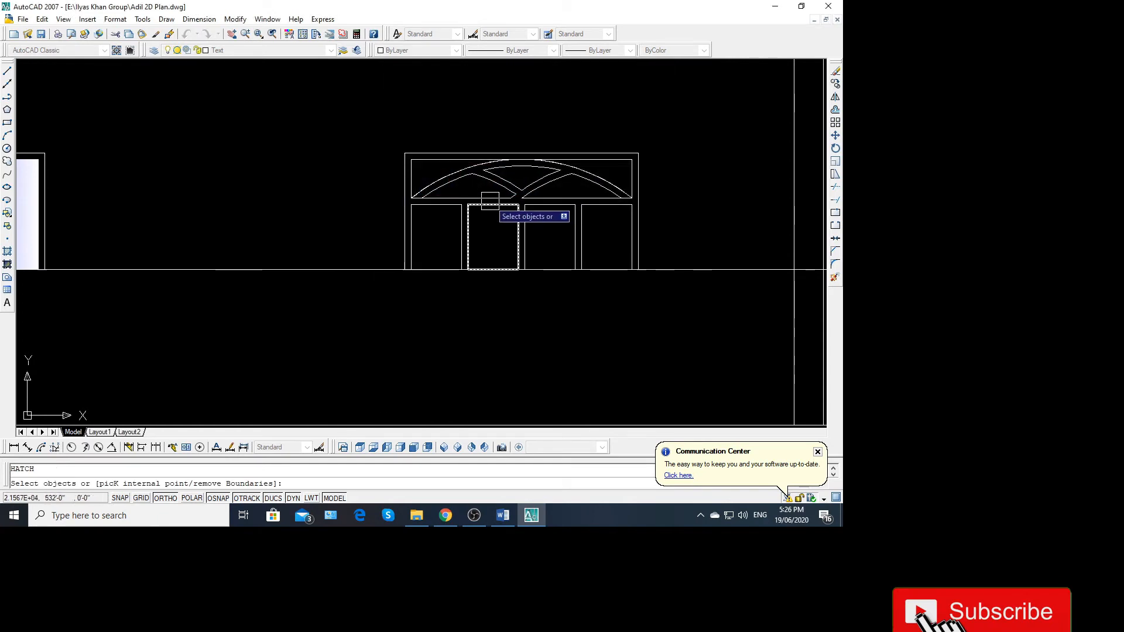
pyautogui.click(489, 194)
pyautogui.click(484, 163)
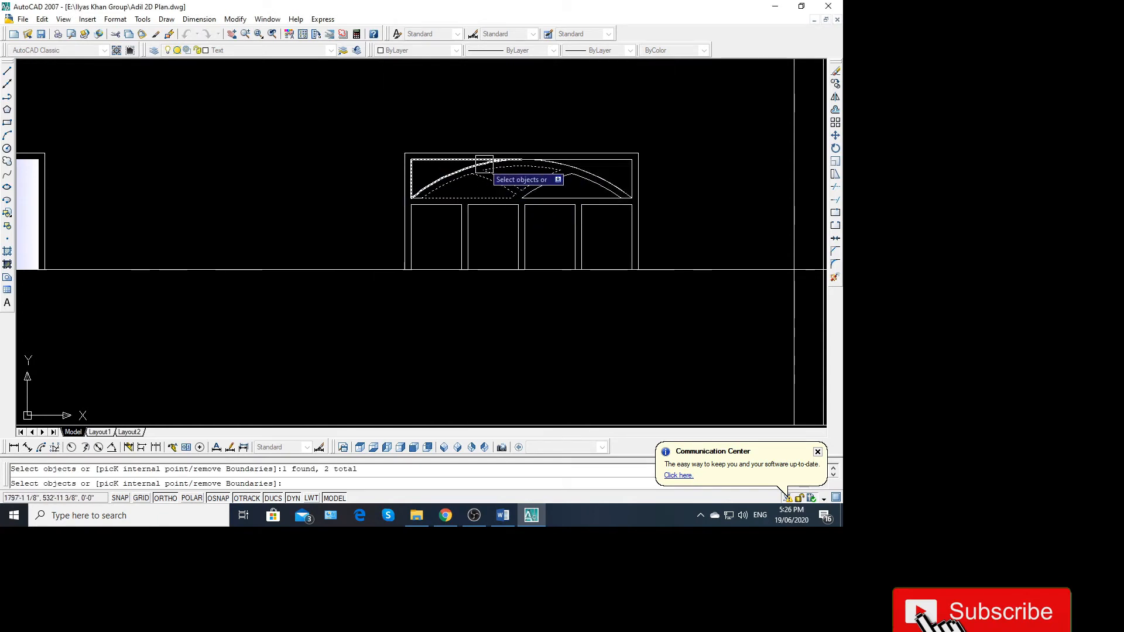
pyautogui.click(582, 172)
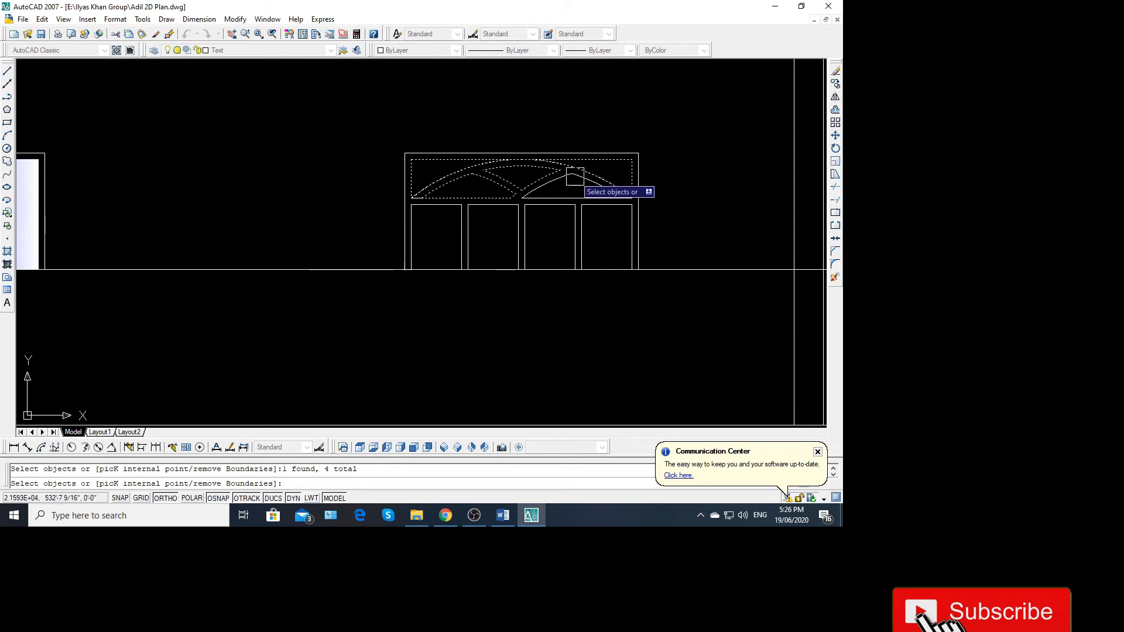
pyautogui.click(561, 199)
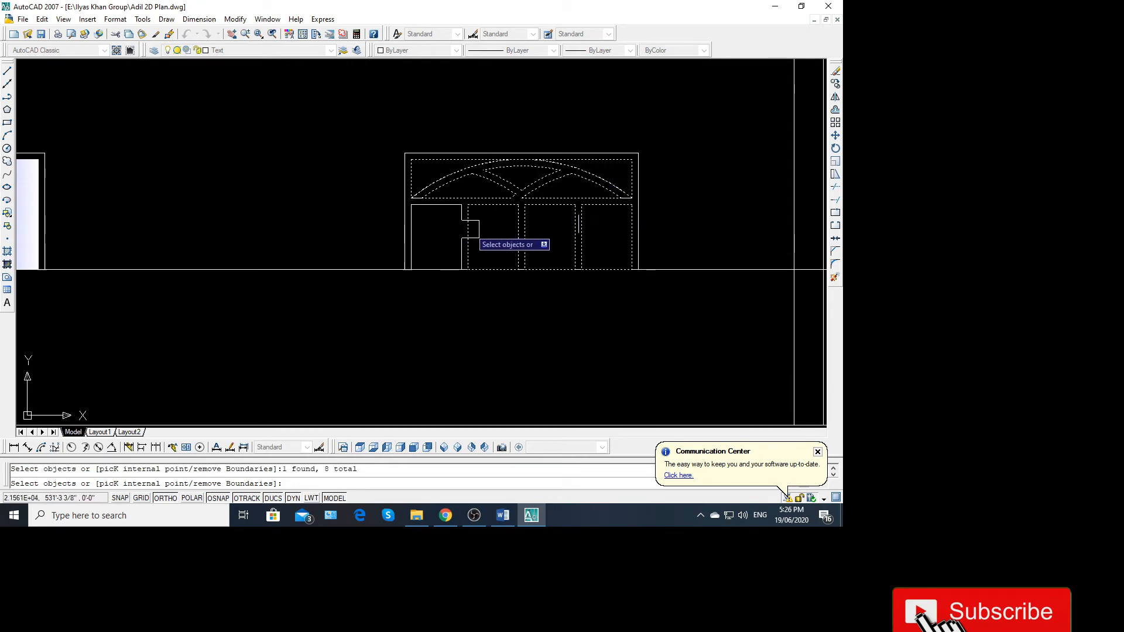
pyautogui.click(462, 227)
pyautogui.press('Return')
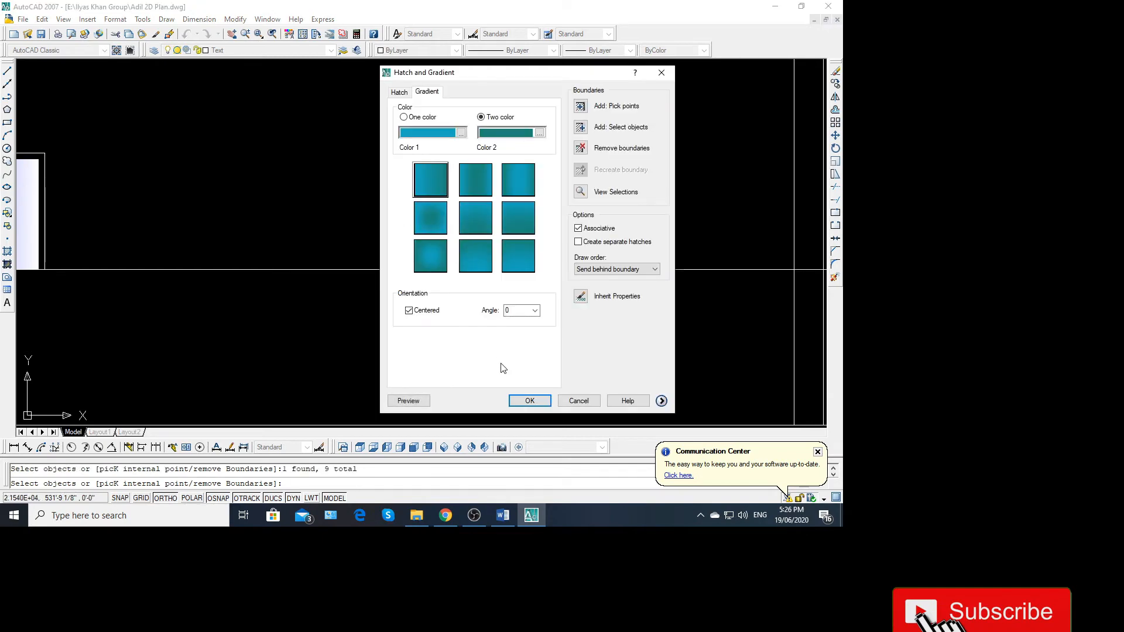
pyautogui.click(518, 398)
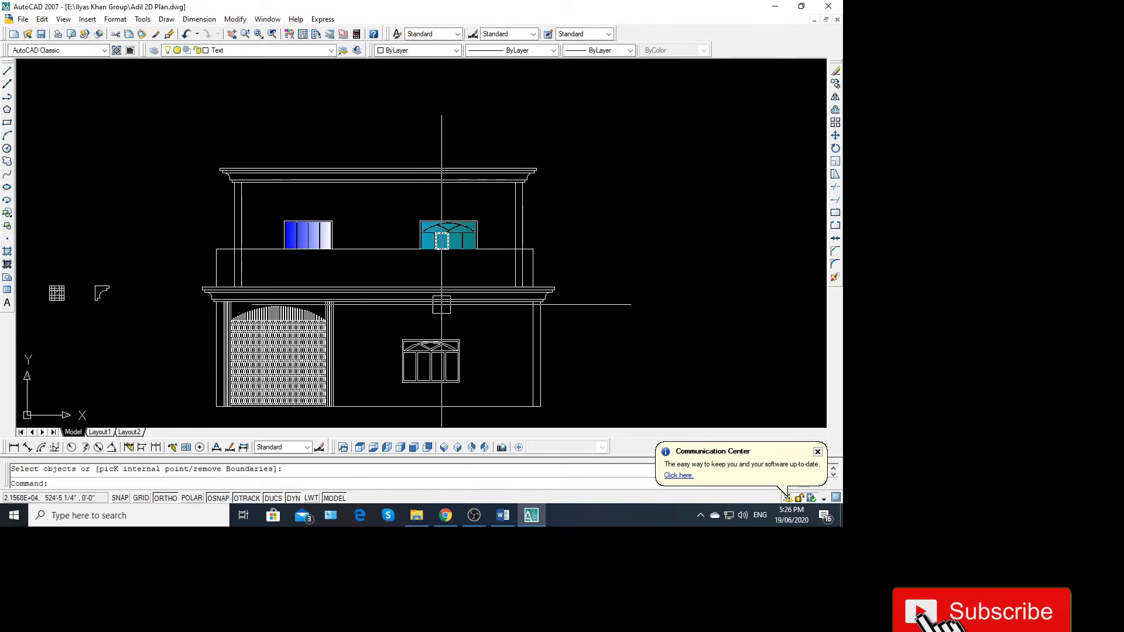
# Define the whole ground-floor arched window as the new boundary set for creating polyline boundaries
pyautogui.scroll(8, 441, 304)
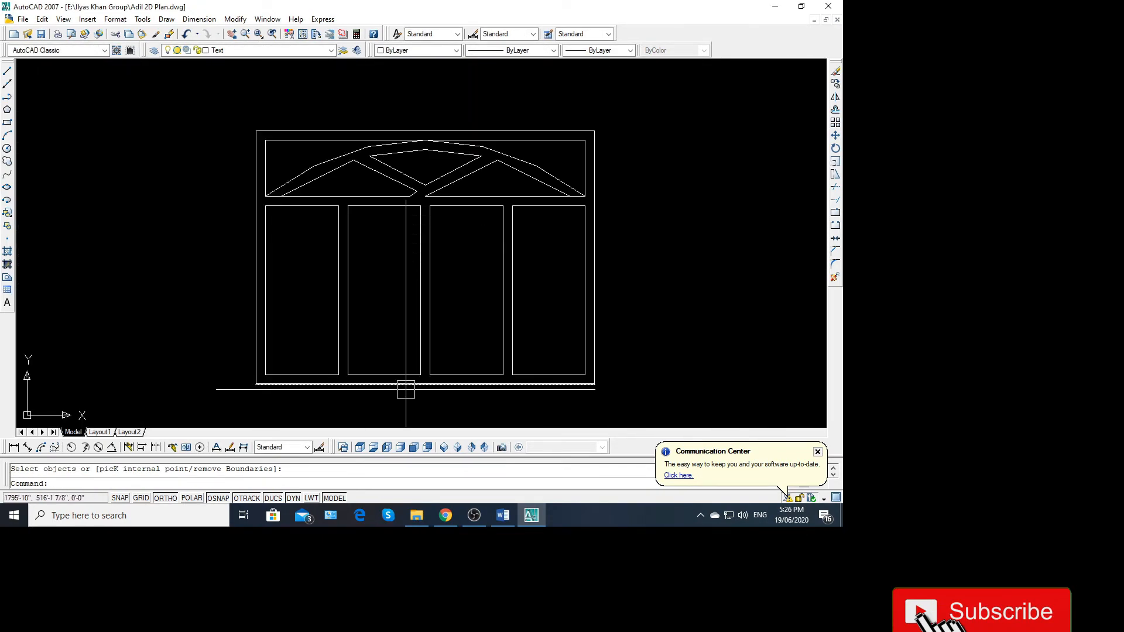
pyautogui.write('bo')
pyautogui.press('Return')
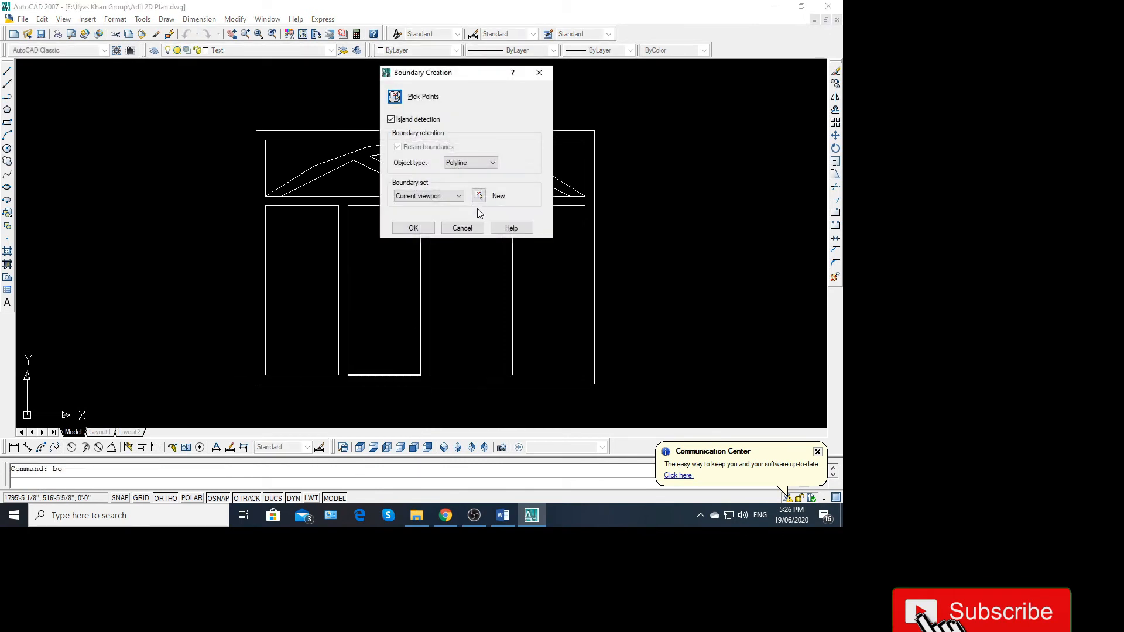
pyautogui.click(478, 196)
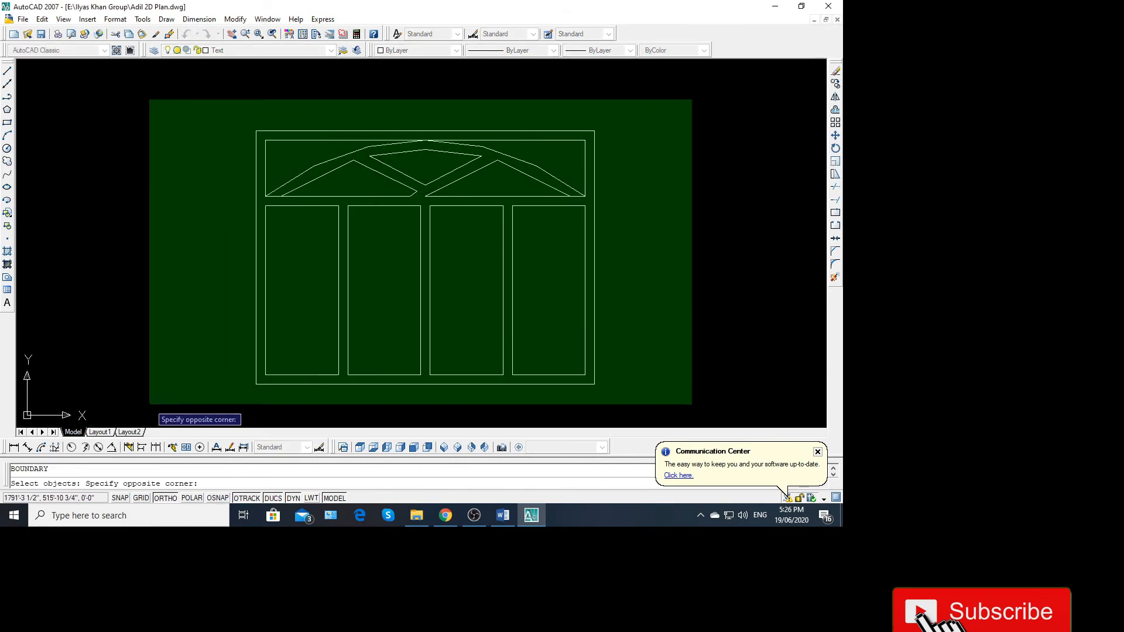
pyautogui.click(151, 405)
pyautogui.press('Return')
pyautogui.click(478, 195)
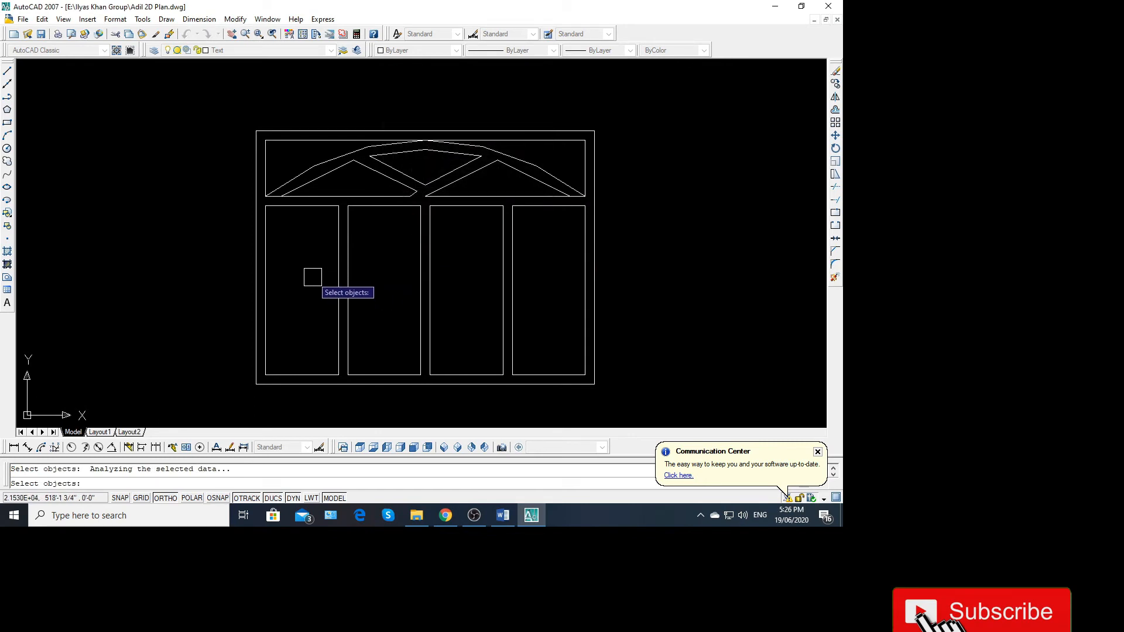
pyautogui.press('Return')
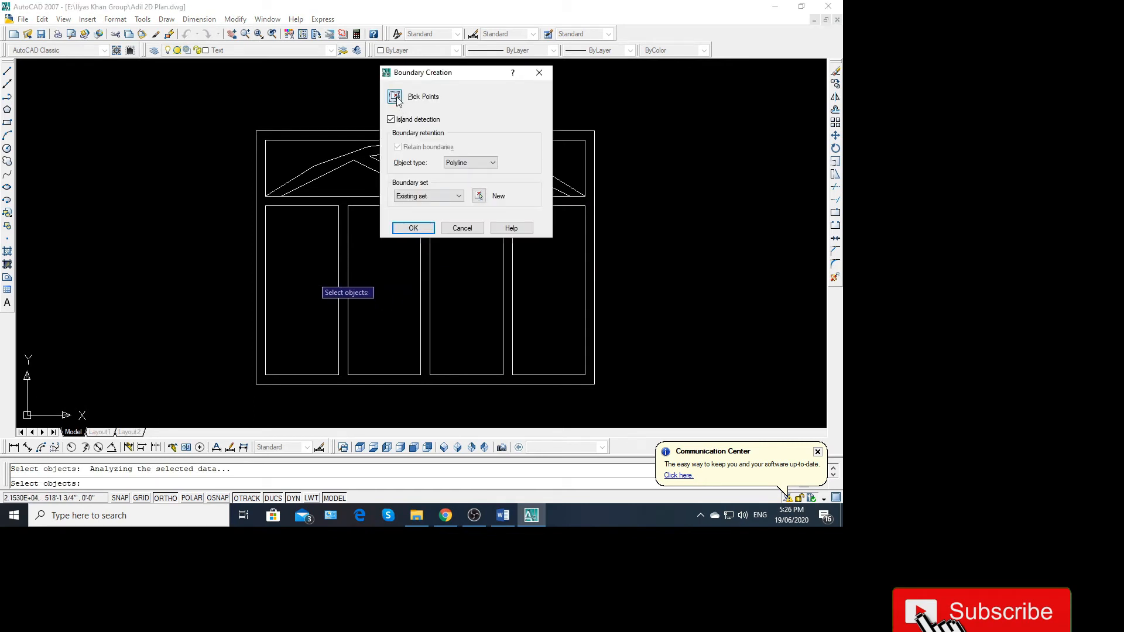
# Create boundary polylines inside the ground-floor window's arched top openings and its four lower panes
pyautogui.click(395, 97)
pyautogui.click(301, 158)
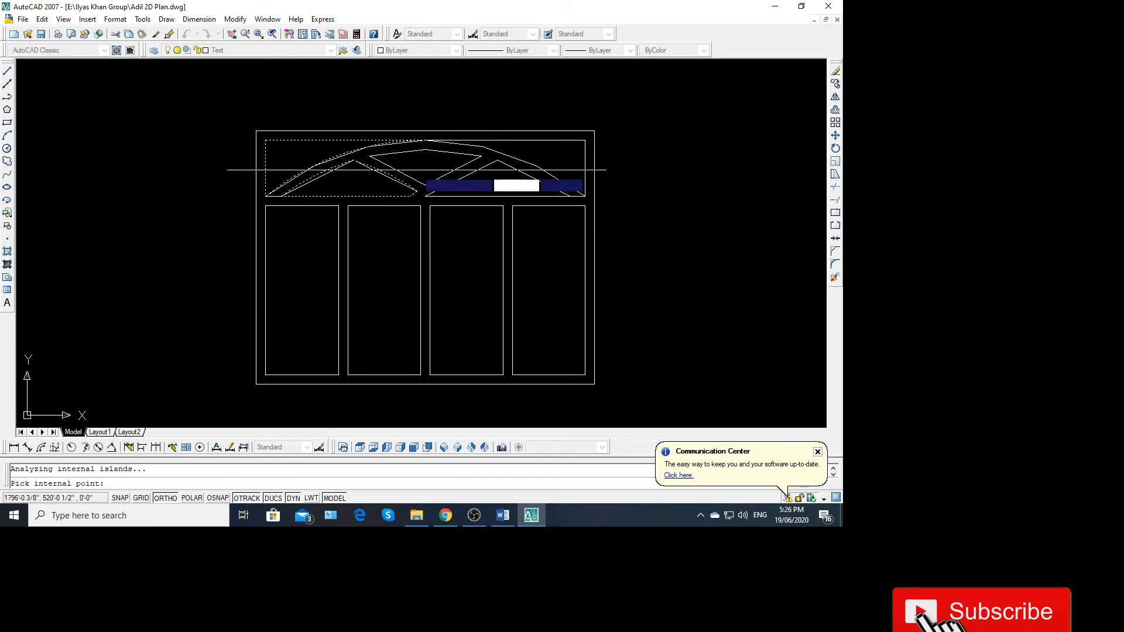
pyautogui.click(418, 170)
pyautogui.click(489, 181)
pyautogui.click(555, 154)
pyautogui.click(532, 253)
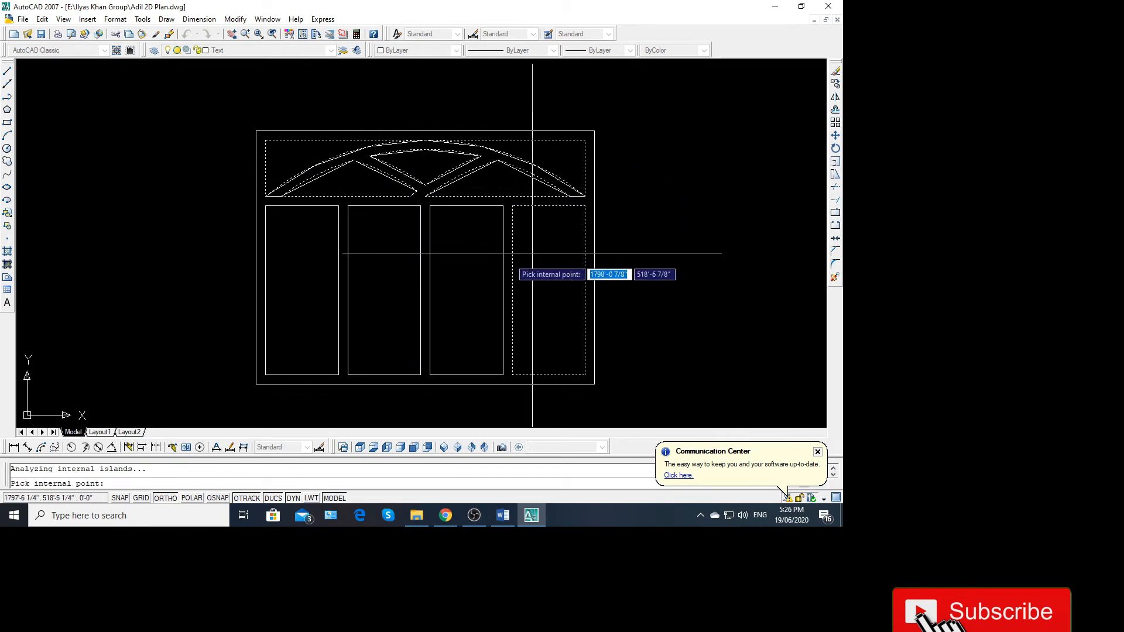
pyautogui.click(451, 252)
pyautogui.click(366, 258)
pyautogui.click(305, 261)
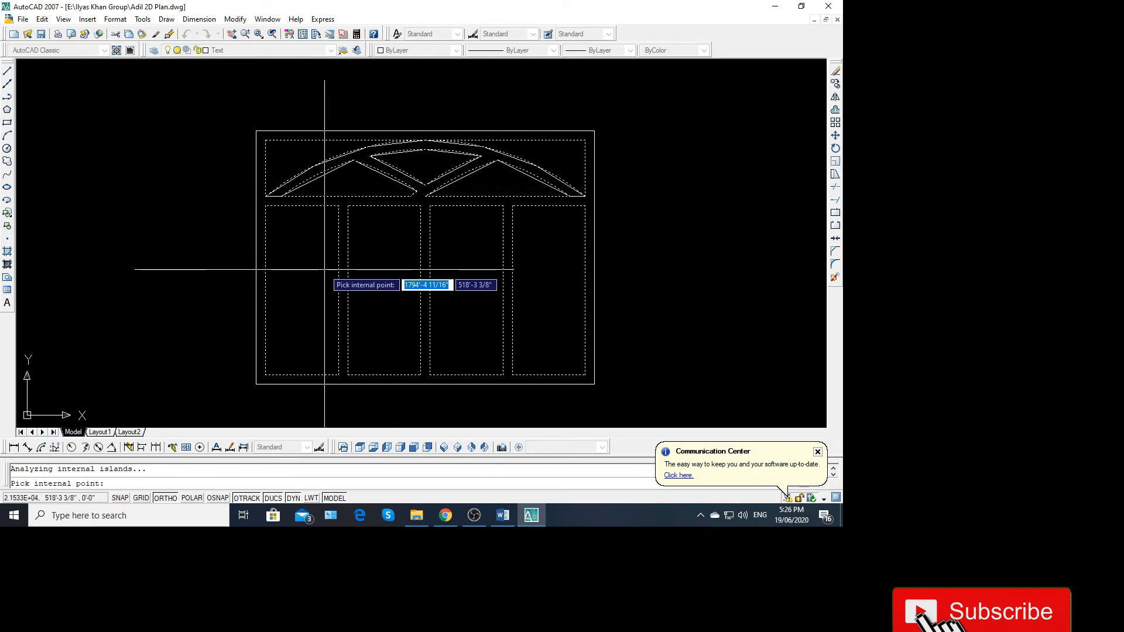
pyautogui.press('Return')
# Try to fill the ground-floor arched window with the two-color gradient hatch by selecting the entire window at once
pyautogui.write('h')
pyautogui.press('Return')
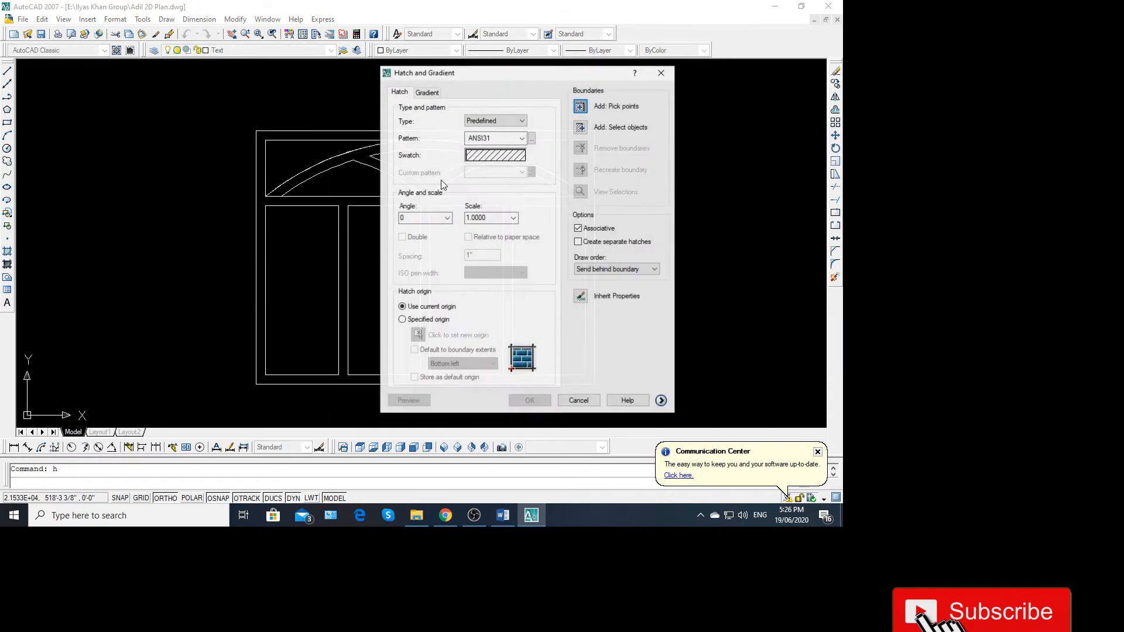
pyautogui.click(433, 92)
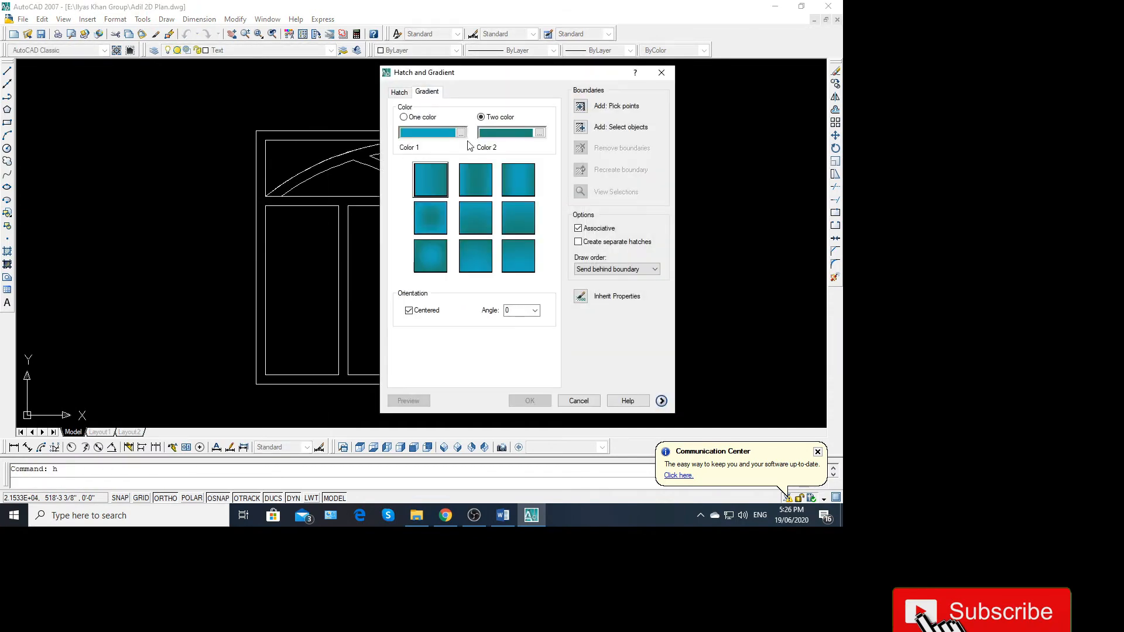
pyautogui.click(587, 131)
pyautogui.click(563, 169)
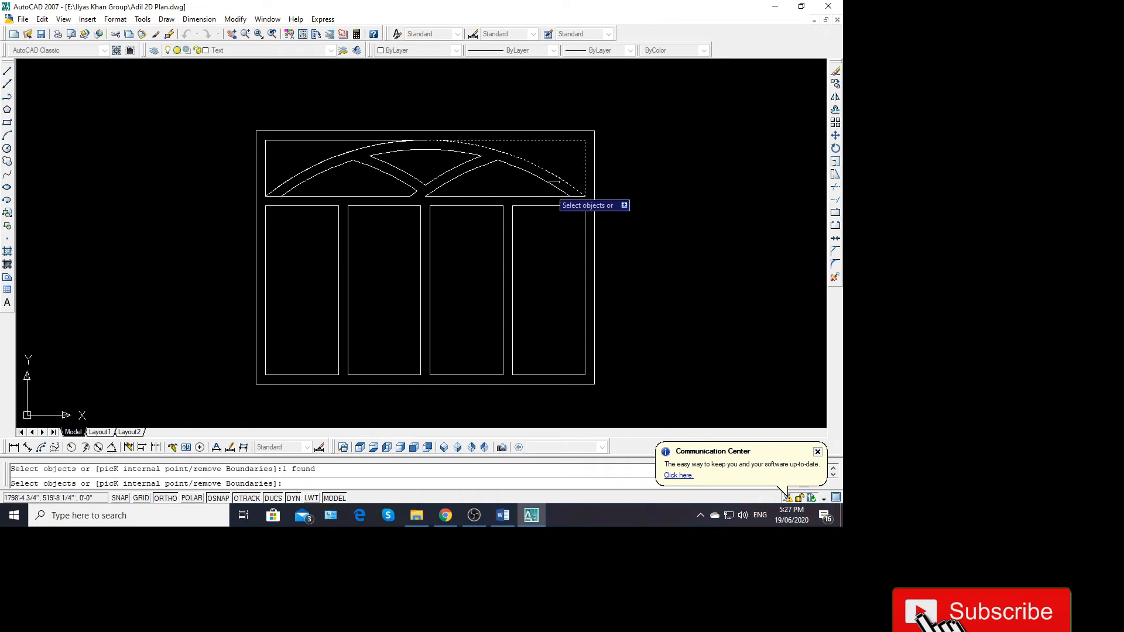
pyautogui.click(633, 102)
pyautogui.click(219, 391)
pyautogui.press('Return')
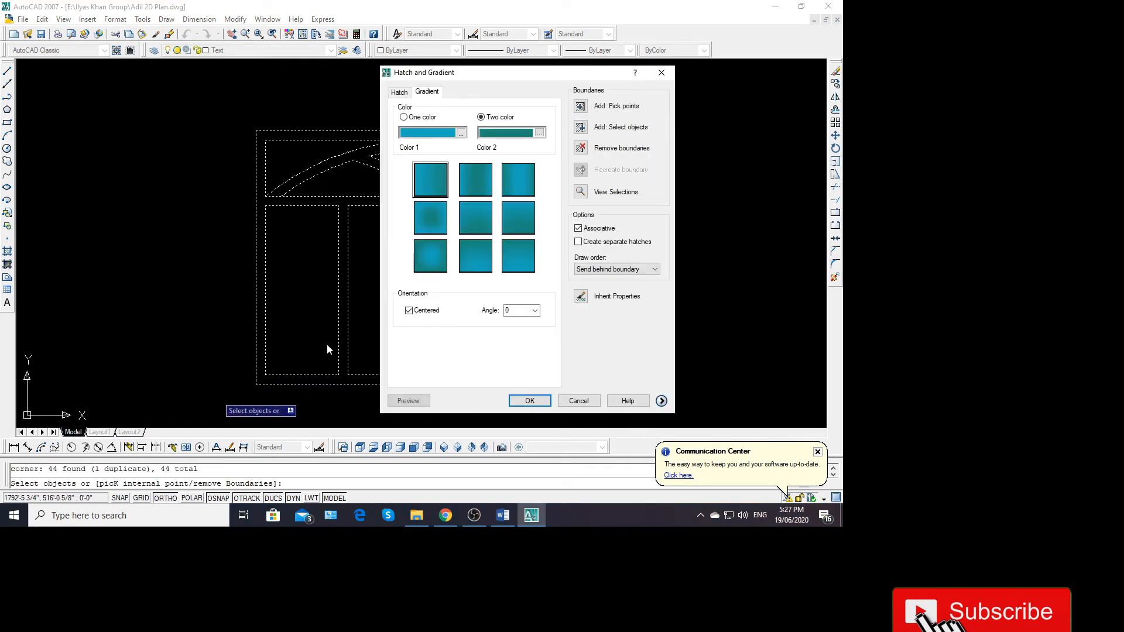
pyautogui.click(529, 401)
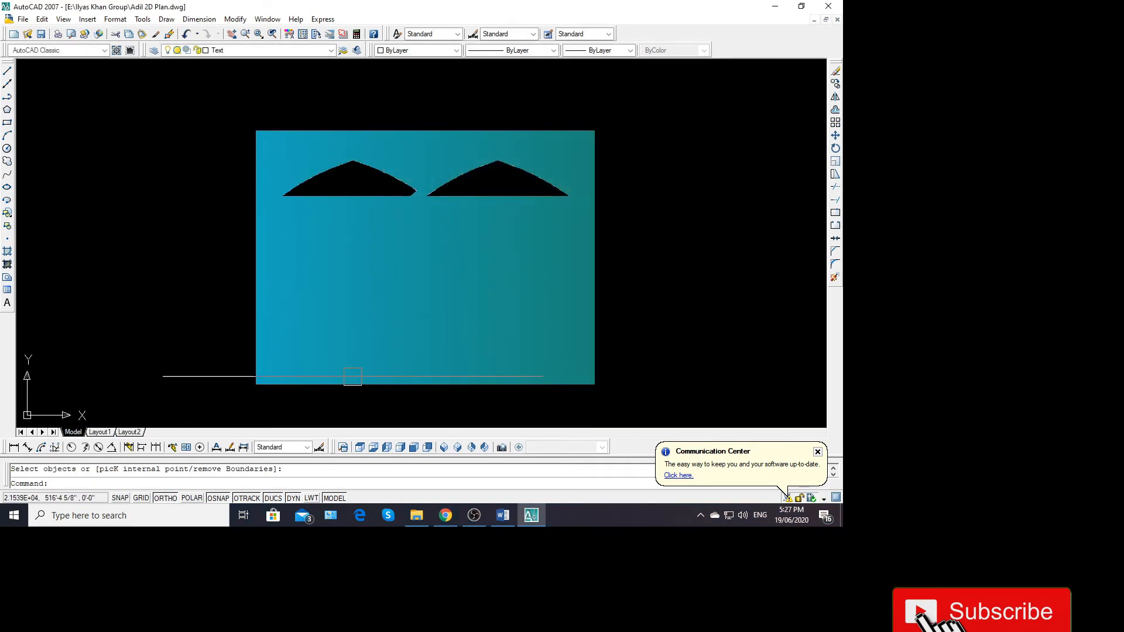
pyautogui.hotkey('ctrl', 'z')
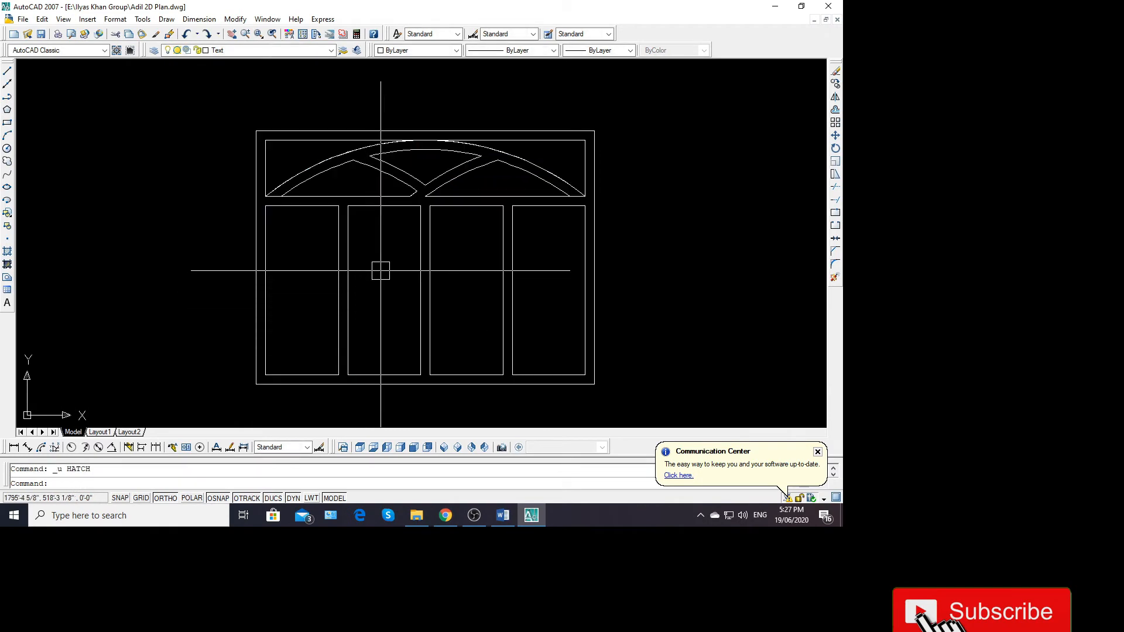
# Fill the ground-floor window's arched top openings and four lower panes with the cyan-to-teal gradient hatch, selecting each boundary polyline individually
pyautogui.write('h')
pyautogui.press('Return')
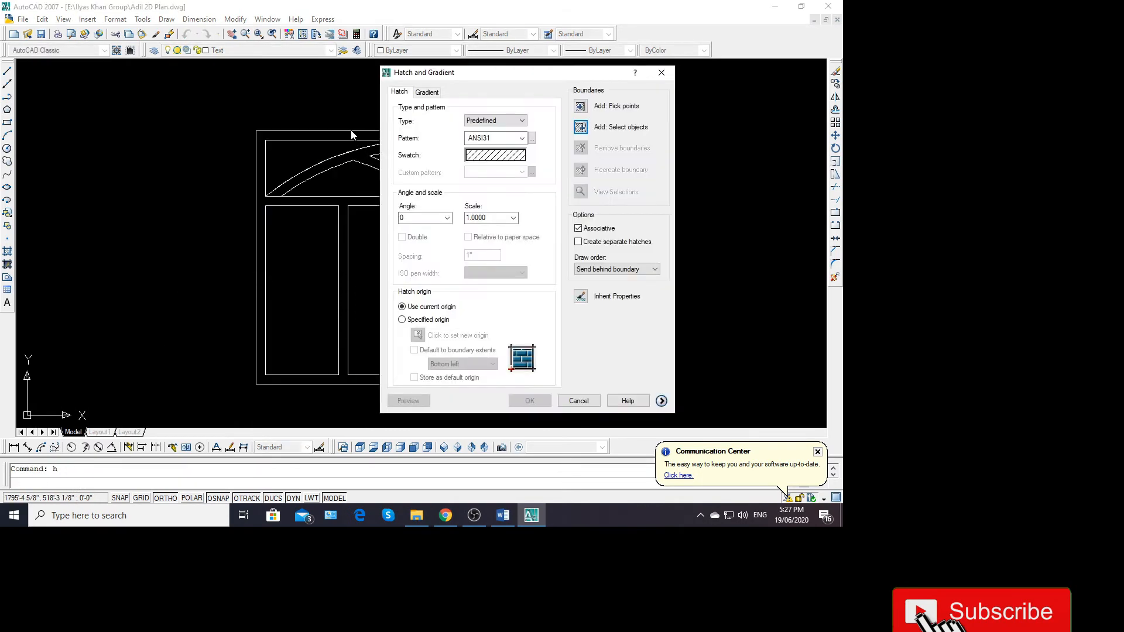
pyautogui.click(426, 92)
pyautogui.click(580, 131)
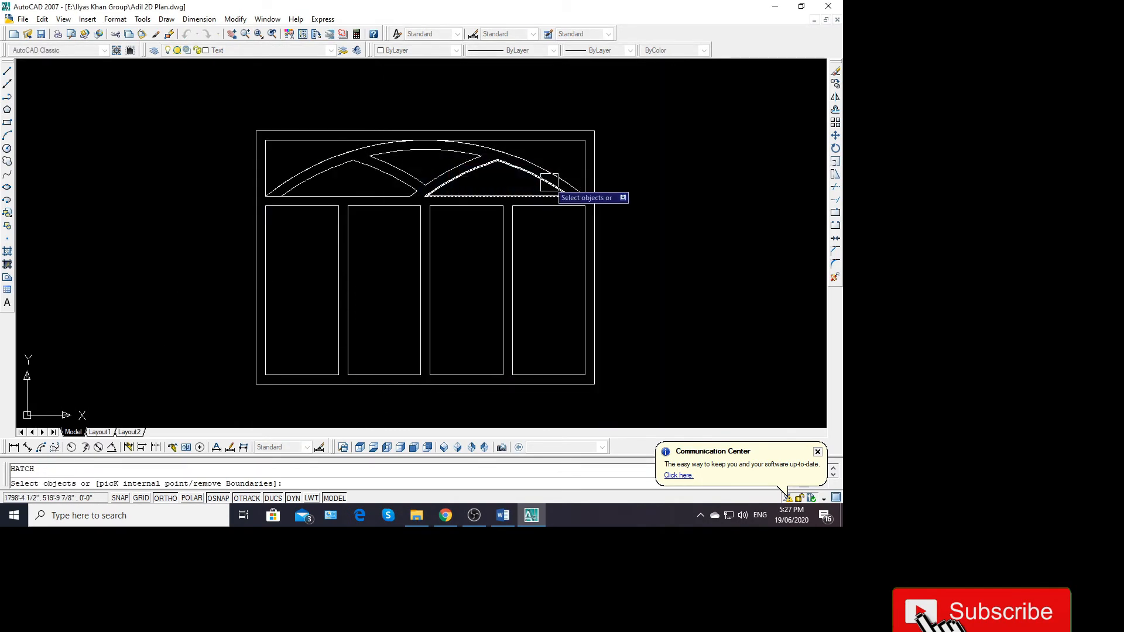
pyautogui.click(549, 182)
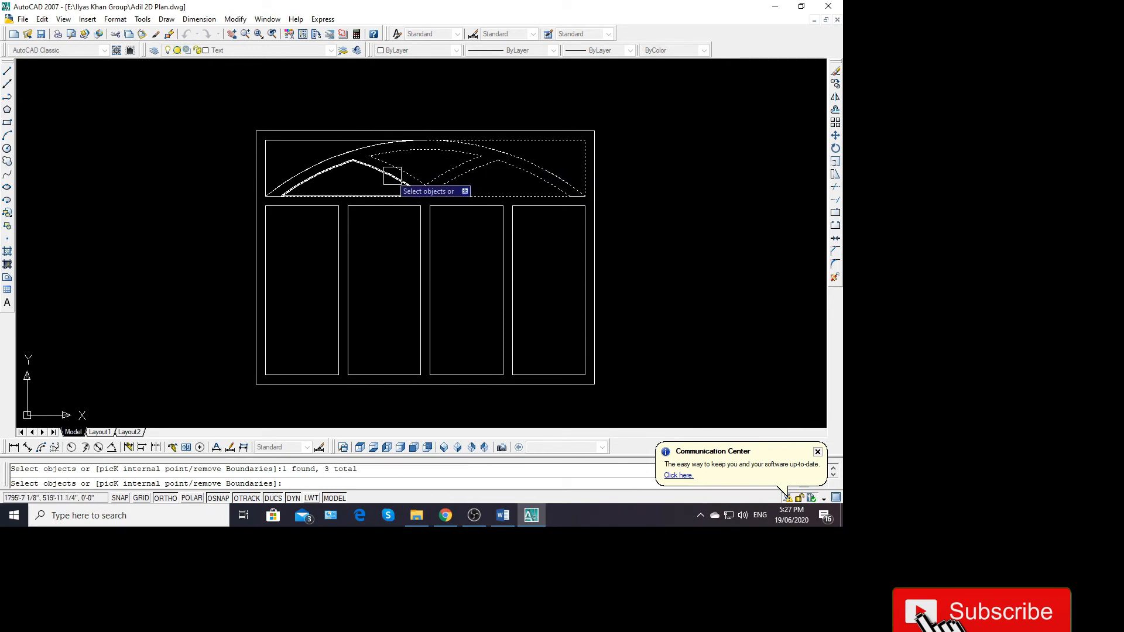
pyautogui.click(338, 158)
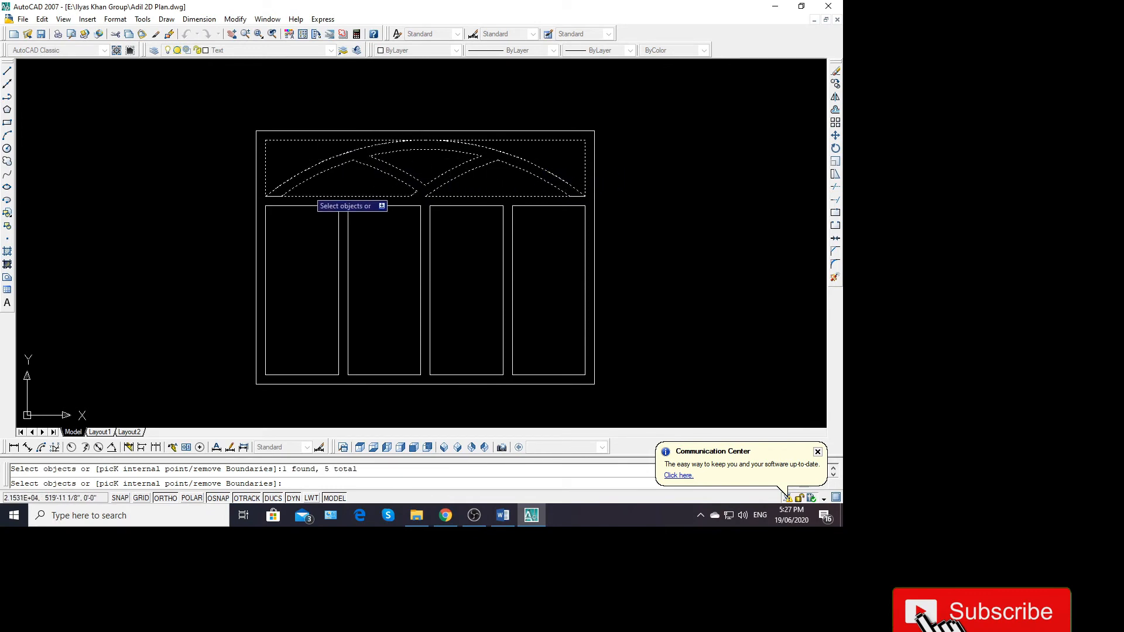
pyautogui.click(348, 211)
pyautogui.click(338, 213)
pyautogui.click(431, 222)
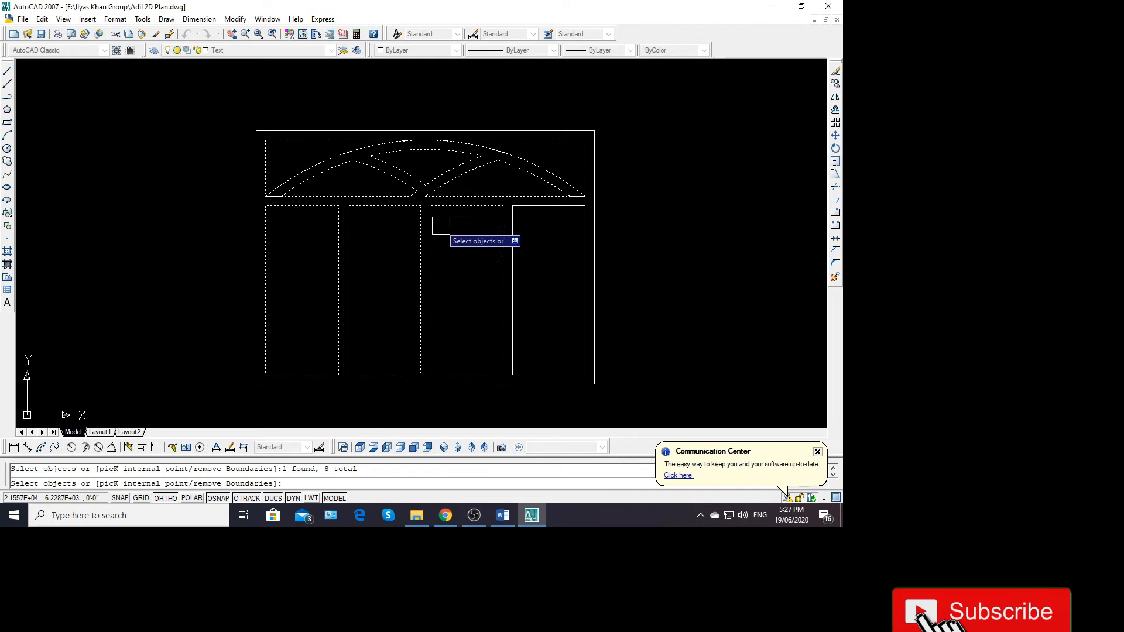
pyautogui.click(516, 229)
pyautogui.press('Return')
pyautogui.click(540, 401)
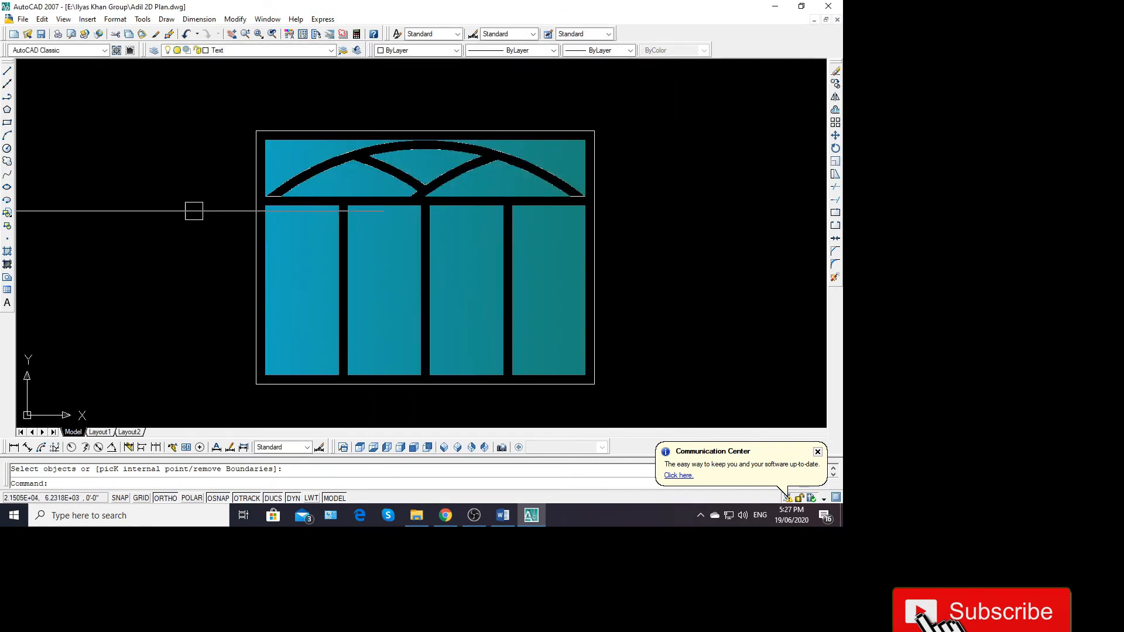
# Trim the upper-storey vertical wall lines that run behind the parapet at both ends of the elevation
pyautogui.scroll(-6, 194, 211)
pyautogui.scroll(2, 386, 234)
pyautogui.scroll(-1, 377, 241)
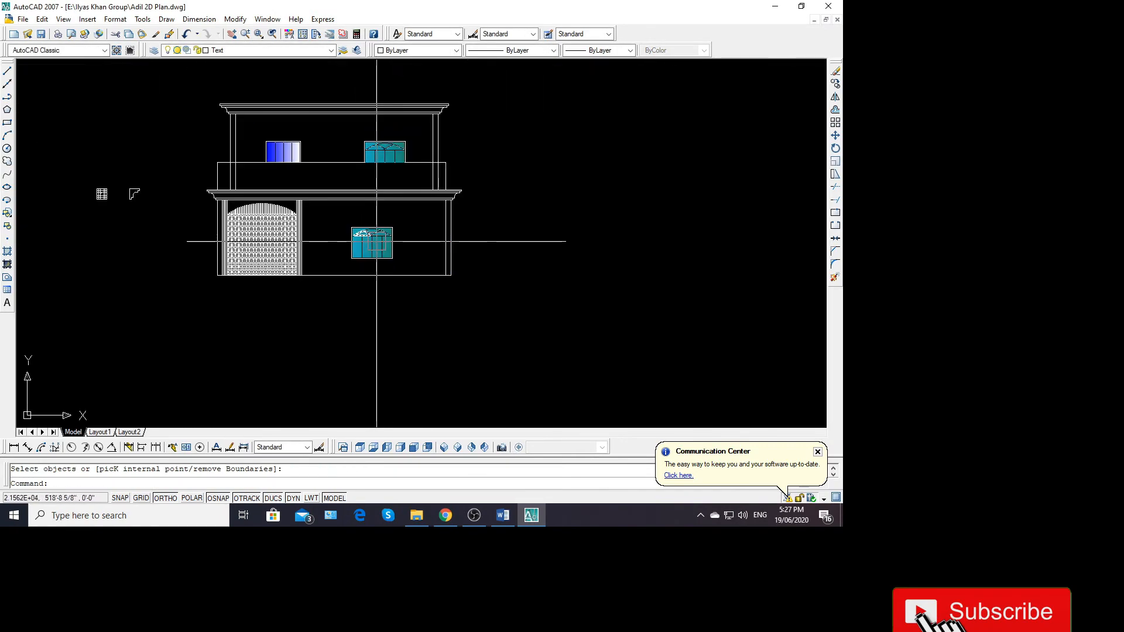
pyautogui.scroll(3, 261, 176)
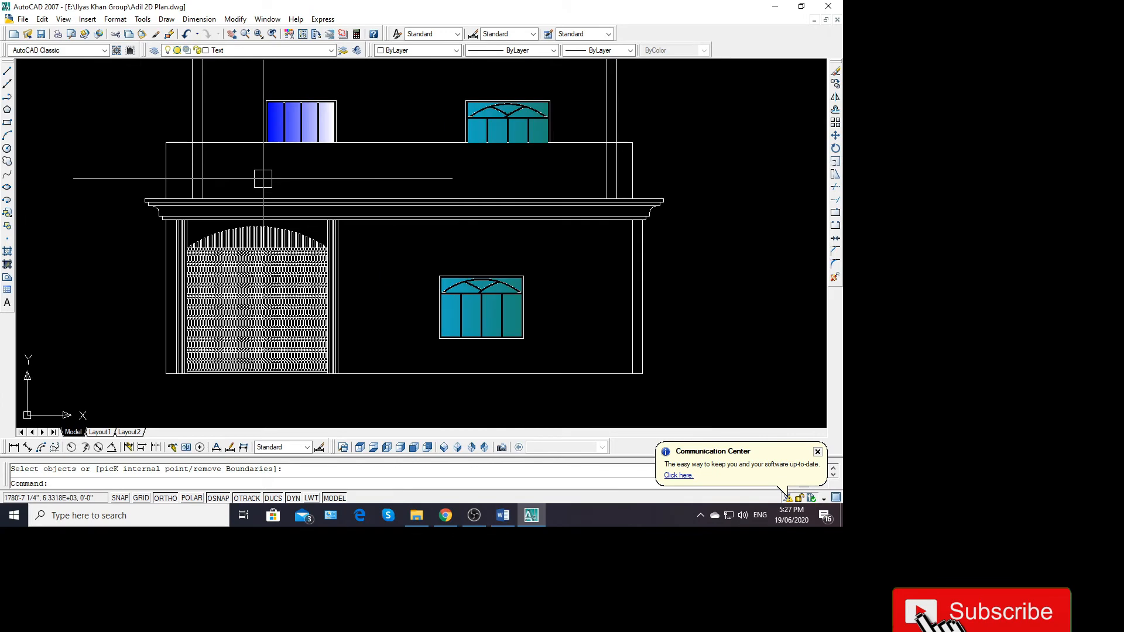
pyautogui.write('tr')
pyautogui.press('Return')
pyautogui.press('Return')
pyautogui.click(225, 166)
pyautogui.click(183, 181)
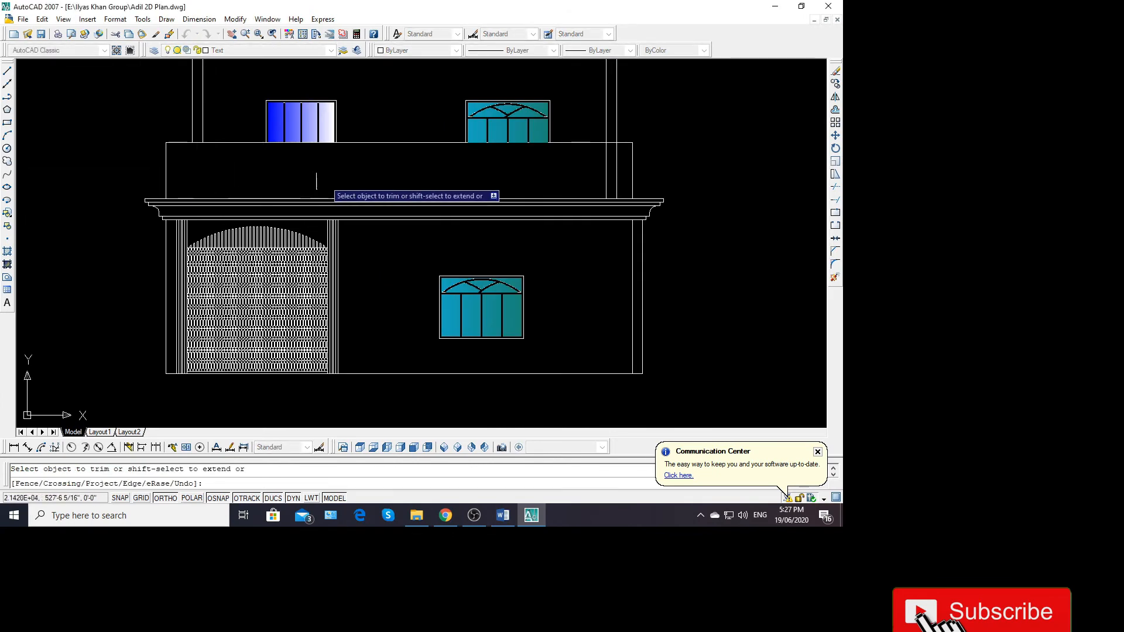
pyautogui.scroll(3, 623, 187)
pyautogui.click(622, 175)
pyautogui.click(582, 167)
pyautogui.scroll(-6, 552, 196)
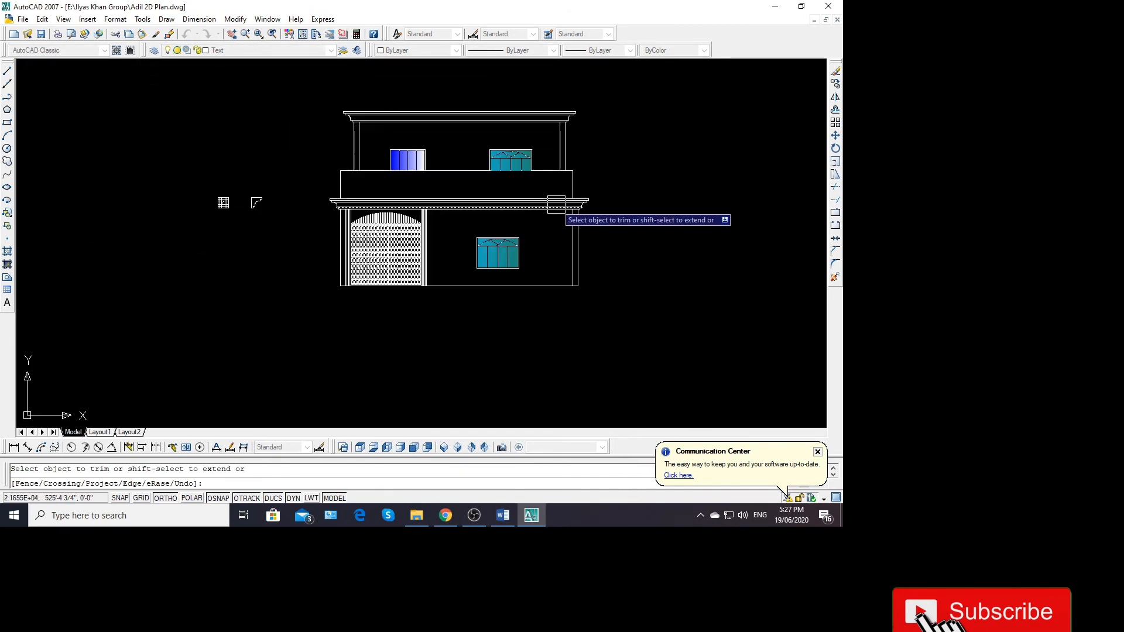
pyautogui.scroll(1, 504, 155)
pyautogui.press('Escape')
# Save the drawing
pyautogui.moveTo(399, 104); pyautogui.dragTo(394, 248, button='middle')
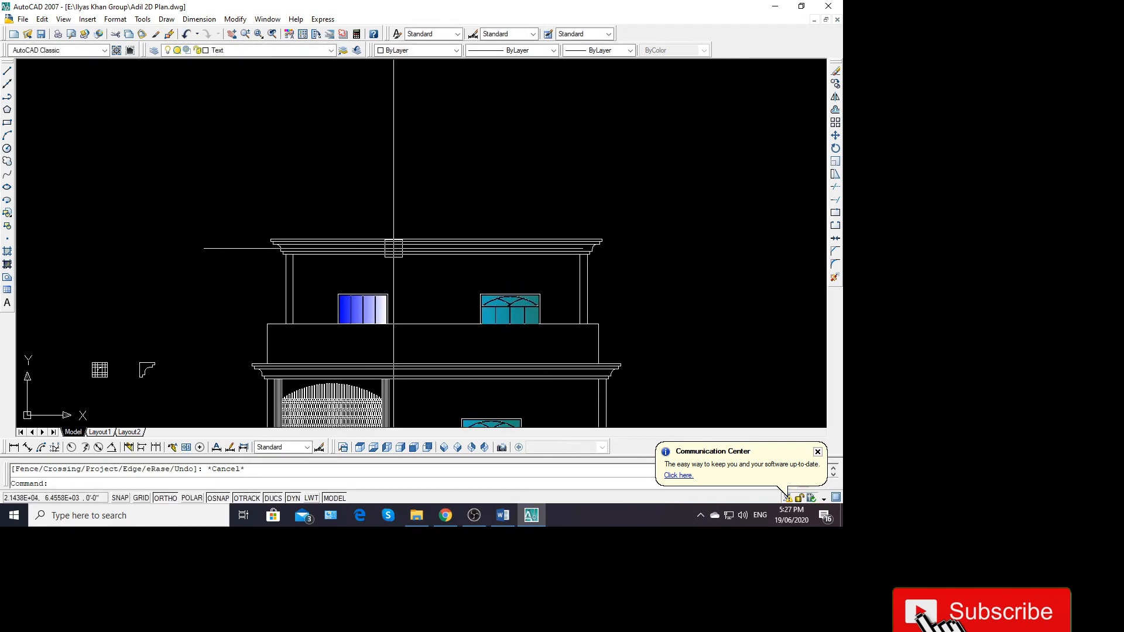
pyautogui.scroll(2, 432, 247)
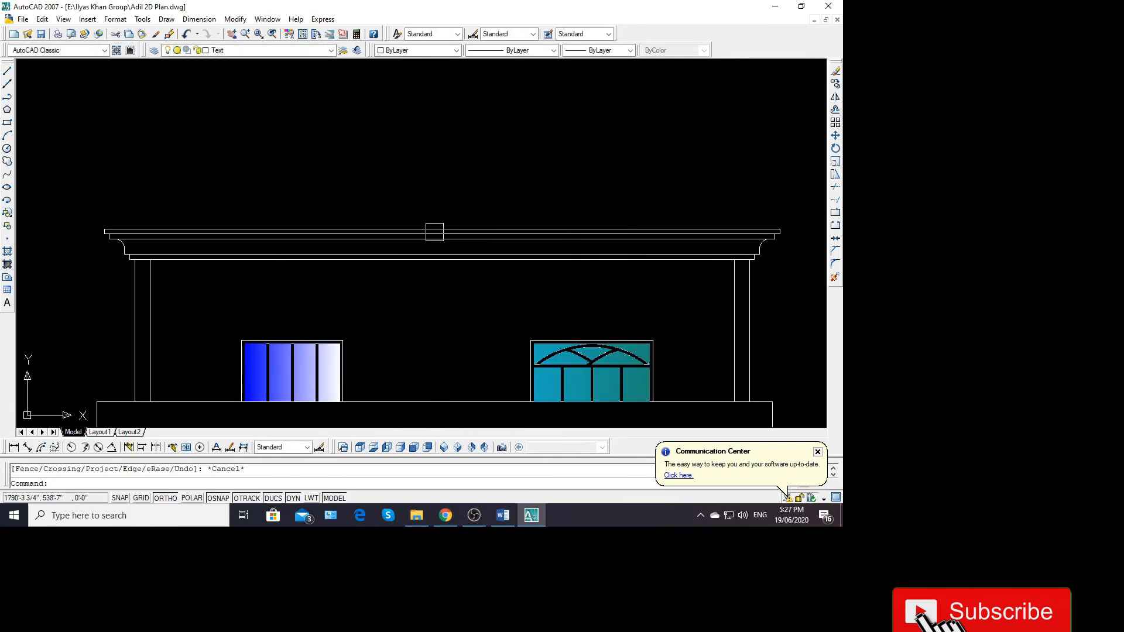
pyautogui.scroll(-2, 416, 207)
pyautogui.moveTo(414, 283); pyautogui.dragTo(397, 188, button='middle')
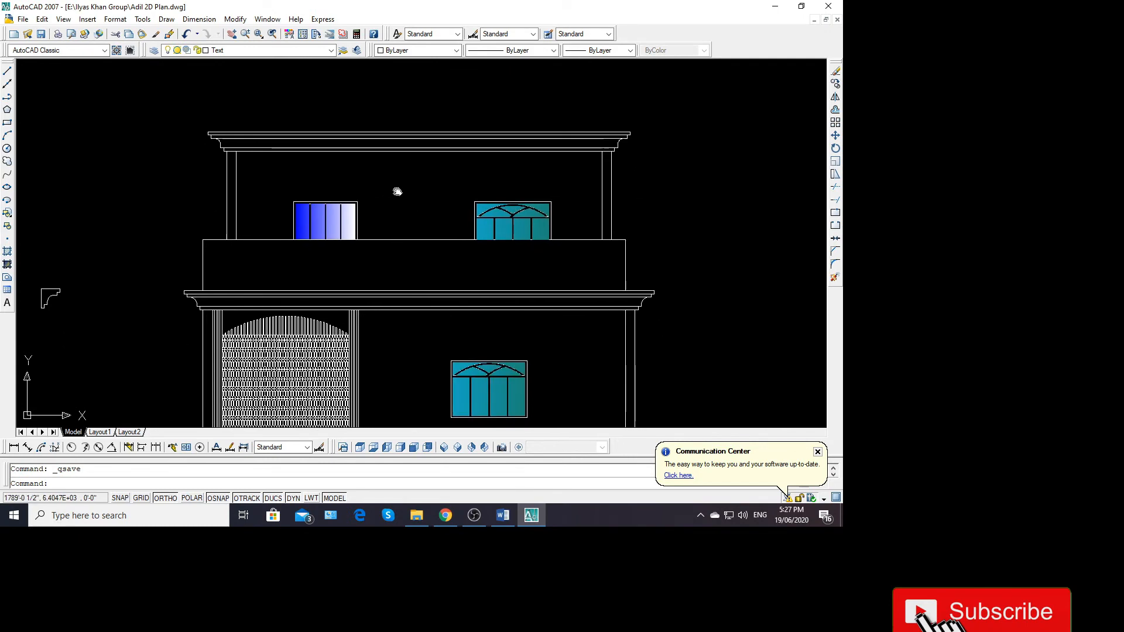